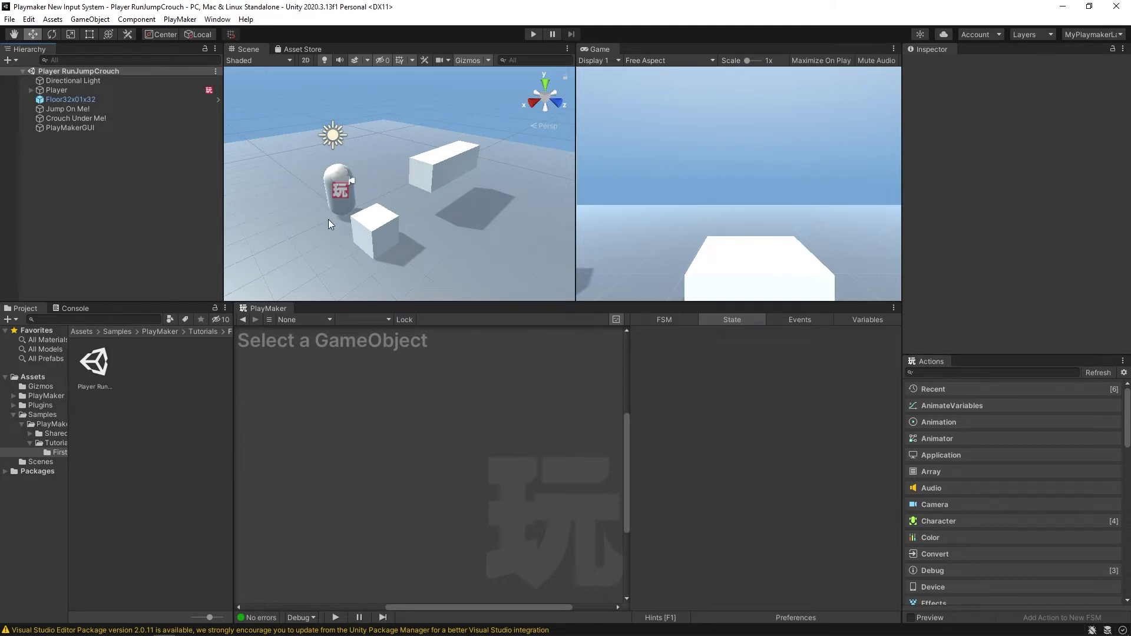
Open the Player object's PlayerMovement FSM for editing and enlarge the PlayMaker editor area.
{"action": "left_click", "coordinate": [52, 90]}
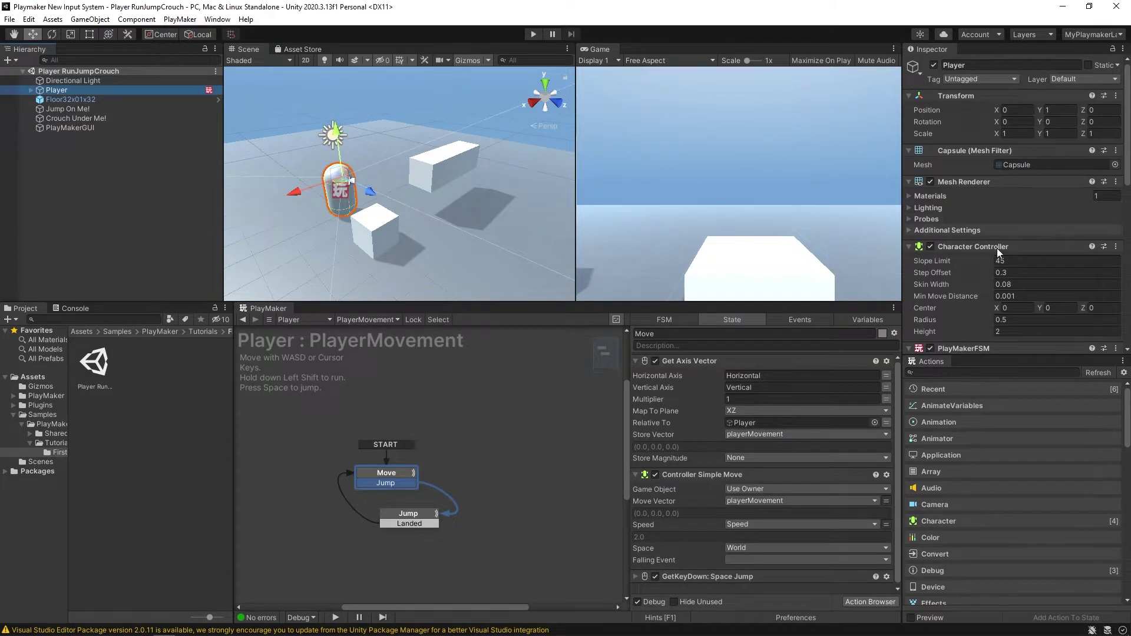
{"action": "scroll", "coordinate": [1007, 157], "scroll_direction": "down", "scroll_amount": 10}
{"action": "scroll", "coordinate": [1009, 177], "scroll_direction": "down", "scroll_amount": 3}
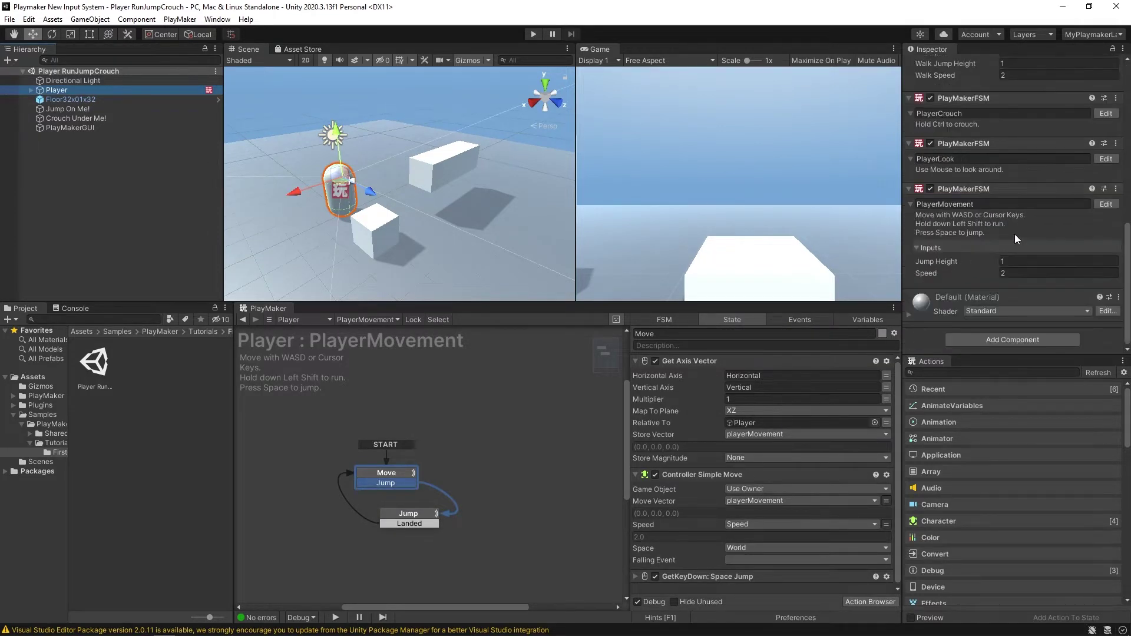
{"action": "left_click", "coordinate": [1106, 204]}
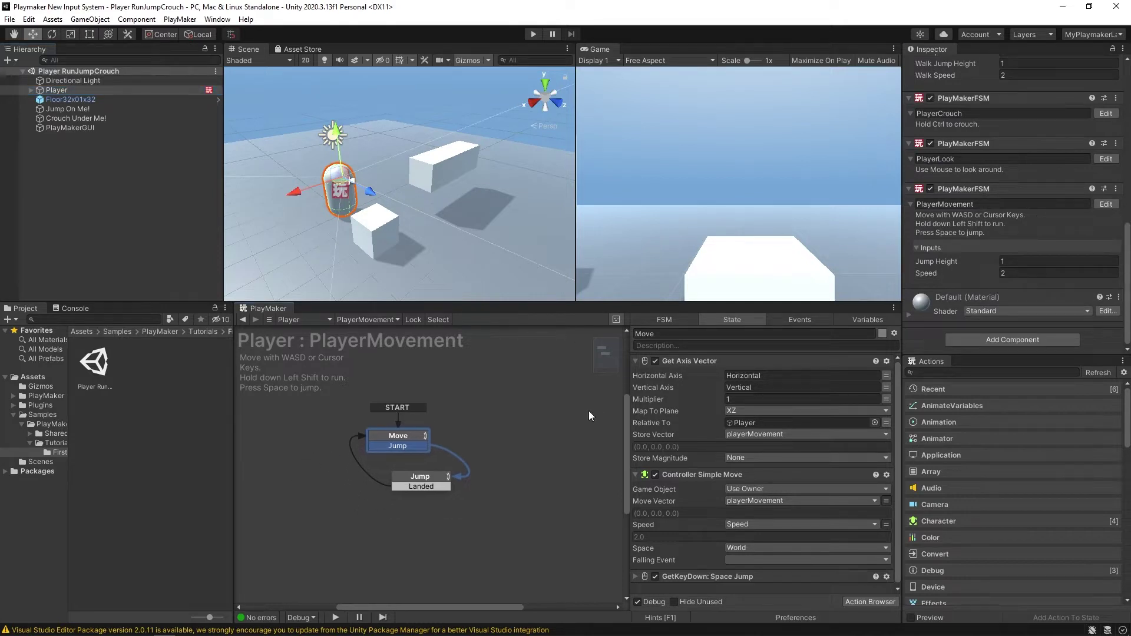
{"action": "left_click_drag", "start_coordinate": [531, 303], "coordinate": [532, 265]}
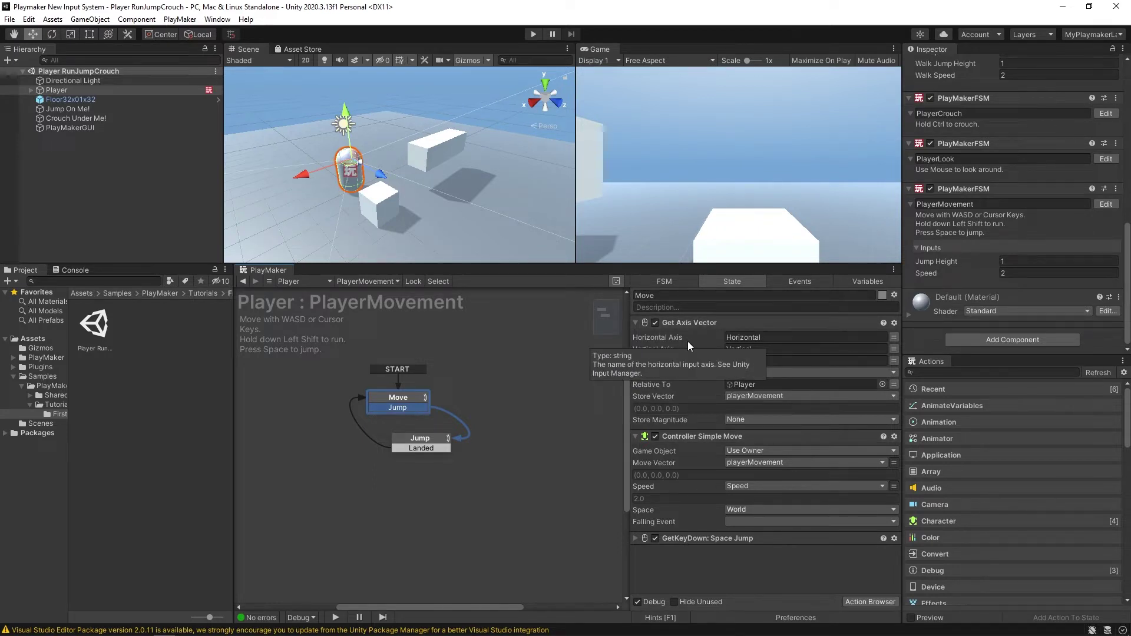
Compare the axis names in Get Axis Vector with the Horizontal and Vertical axes of the project's Input Manager settings.
{"action": "left_click", "coordinate": [784, 338]}
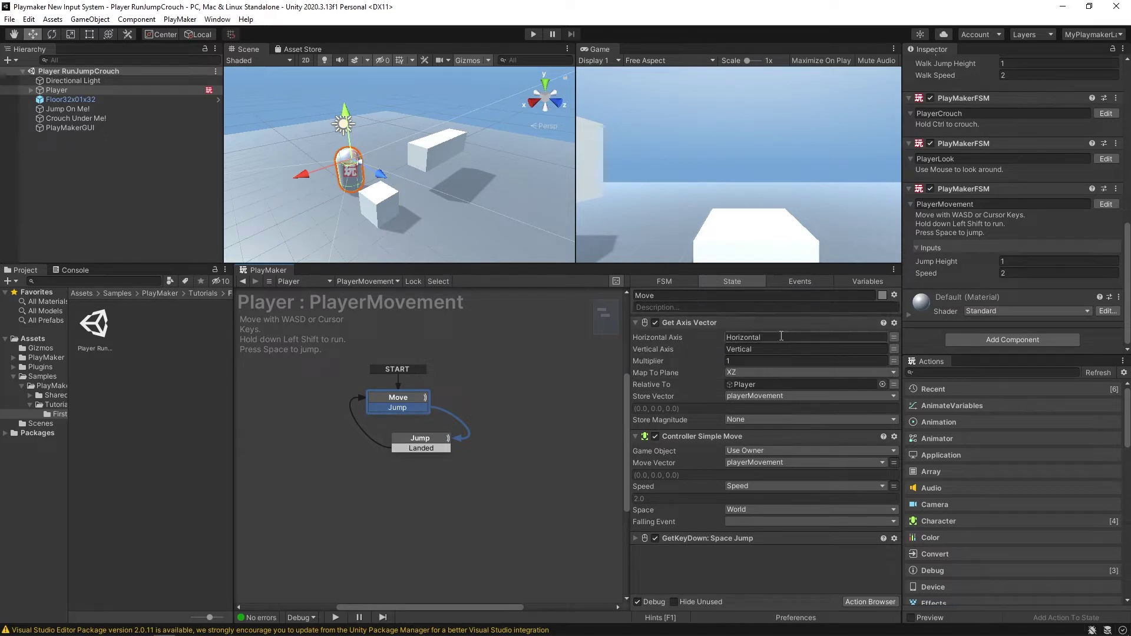
{"action": "left_click", "coordinate": [768, 349]}
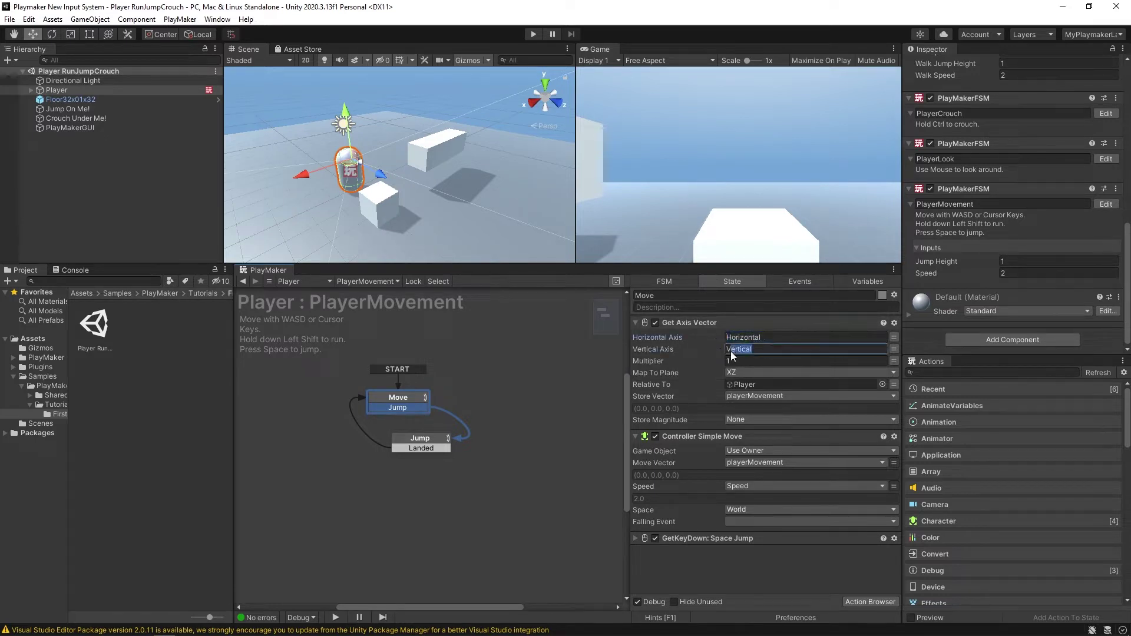
{"action": "left_click", "coordinate": [29, 19]}
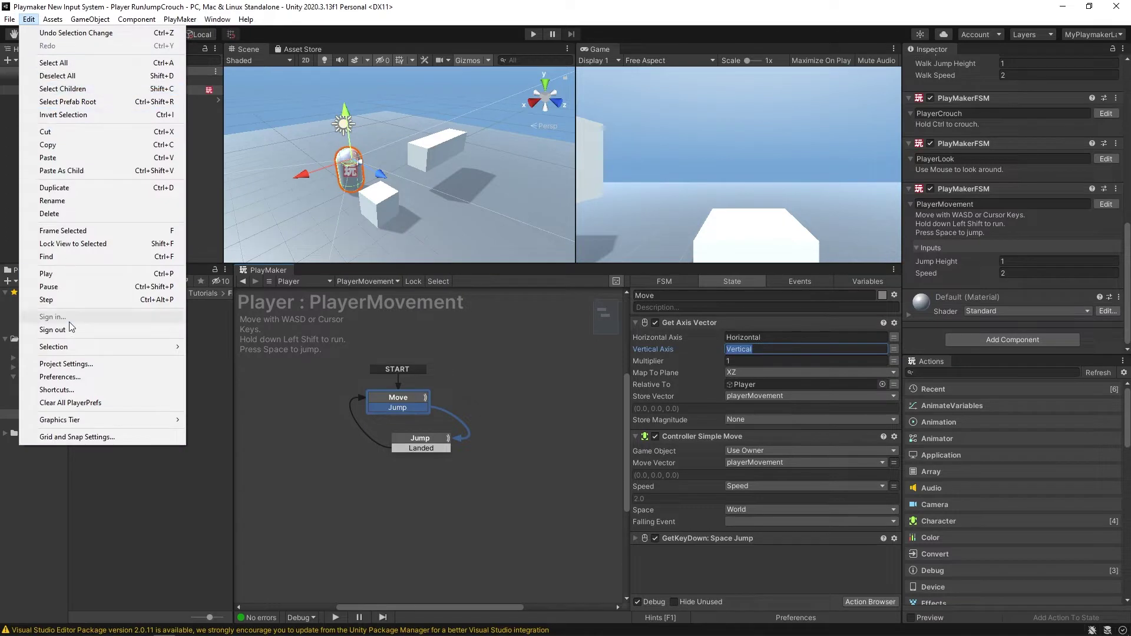
{"action": "left_click", "coordinate": [66, 363]}
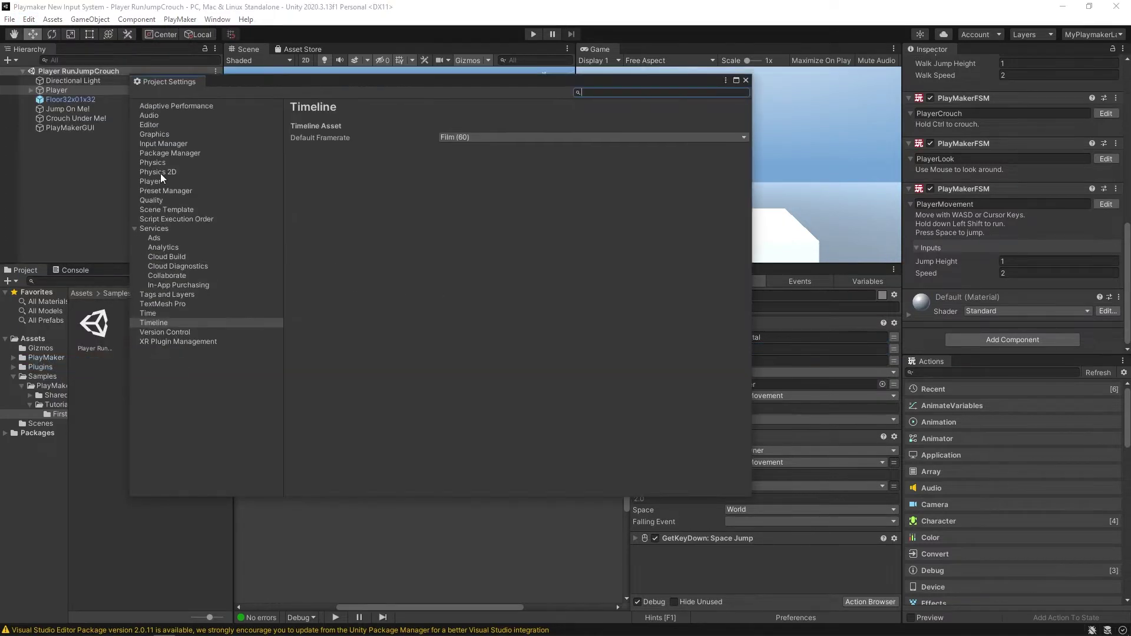
{"action": "left_click", "coordinate": [151, 144]}
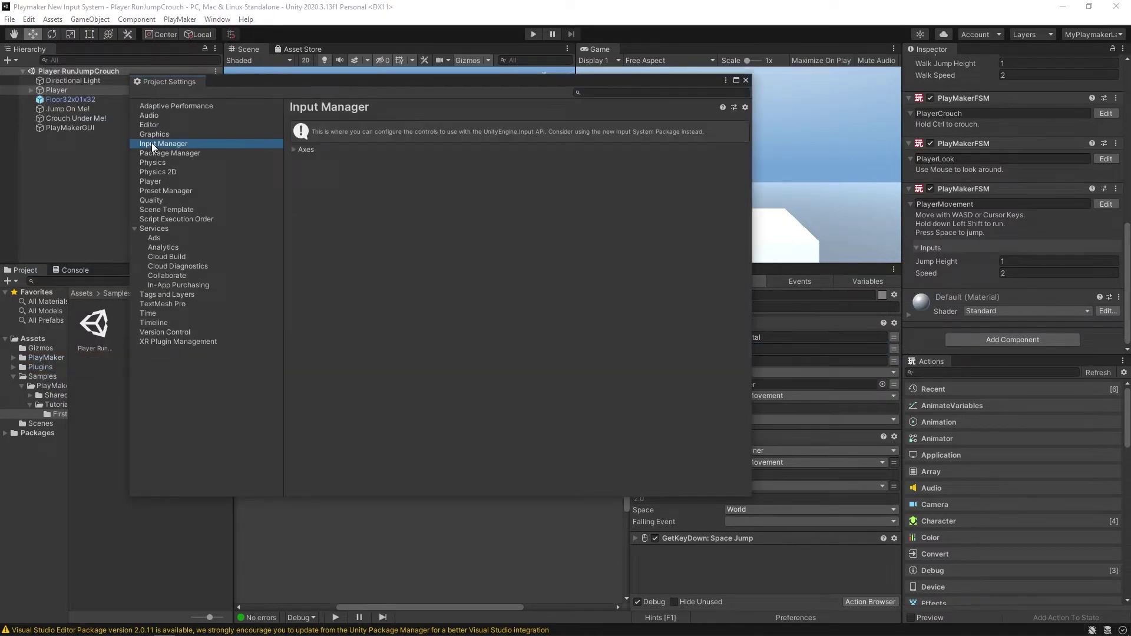
{"action": "left_click", "coordinate": [291, 150]}
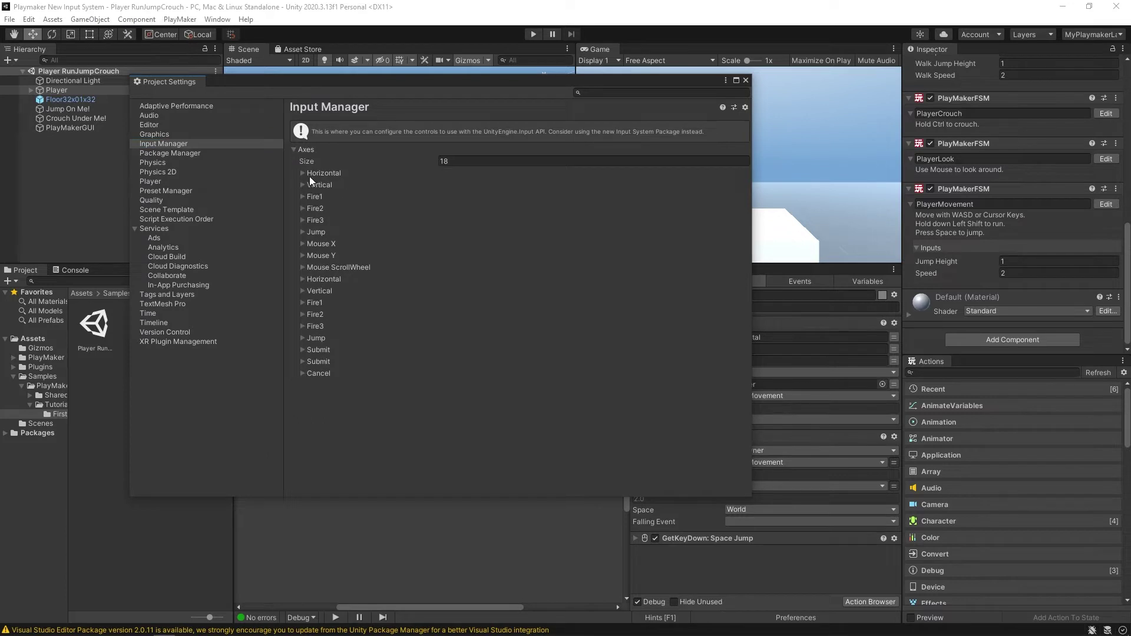
{"action": "left_click", "coordinate": [302, 185]}
{"action": "left_click", "coordinate": [302, 172]}
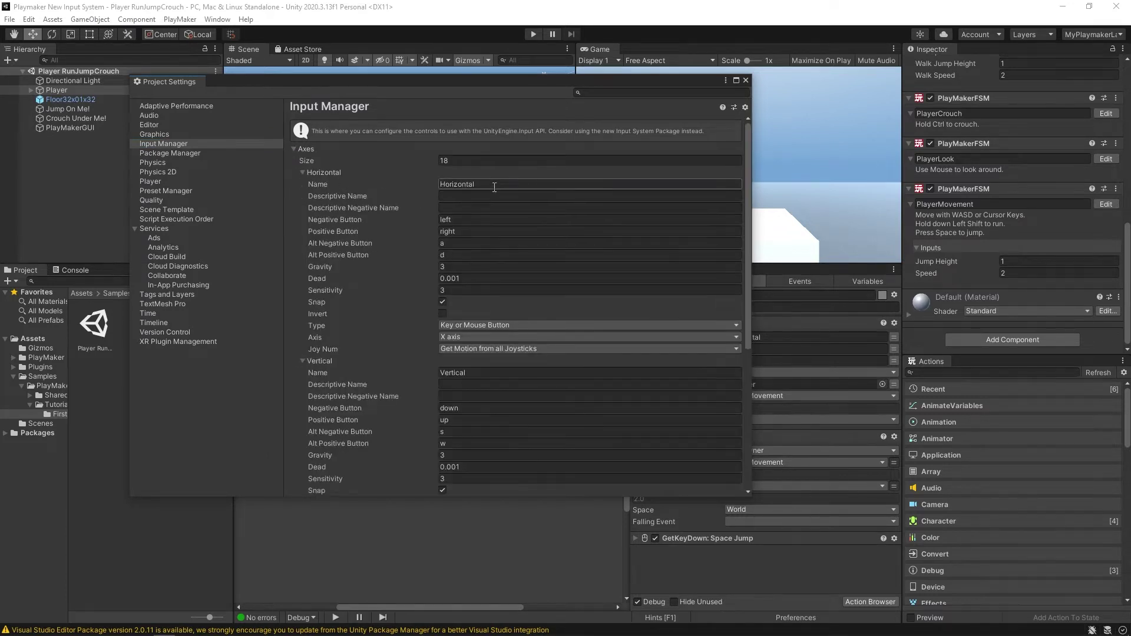
Examine the Horizontal axis's negative, positive and alternate button assignments, and leave the Project Settings.
{"action": "left_click", "coordinate": [443, 219]}
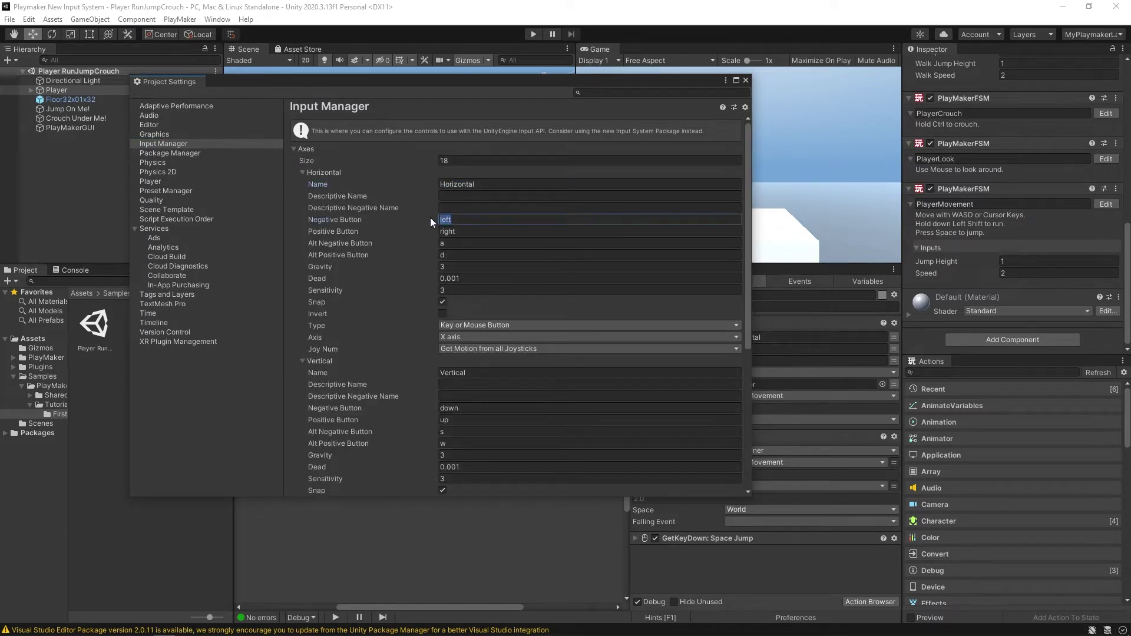
{"action": "key", "text": "Tab"}
{"action": "key", "text": "Tab"}
{"action": "key", "text": "Tab"}
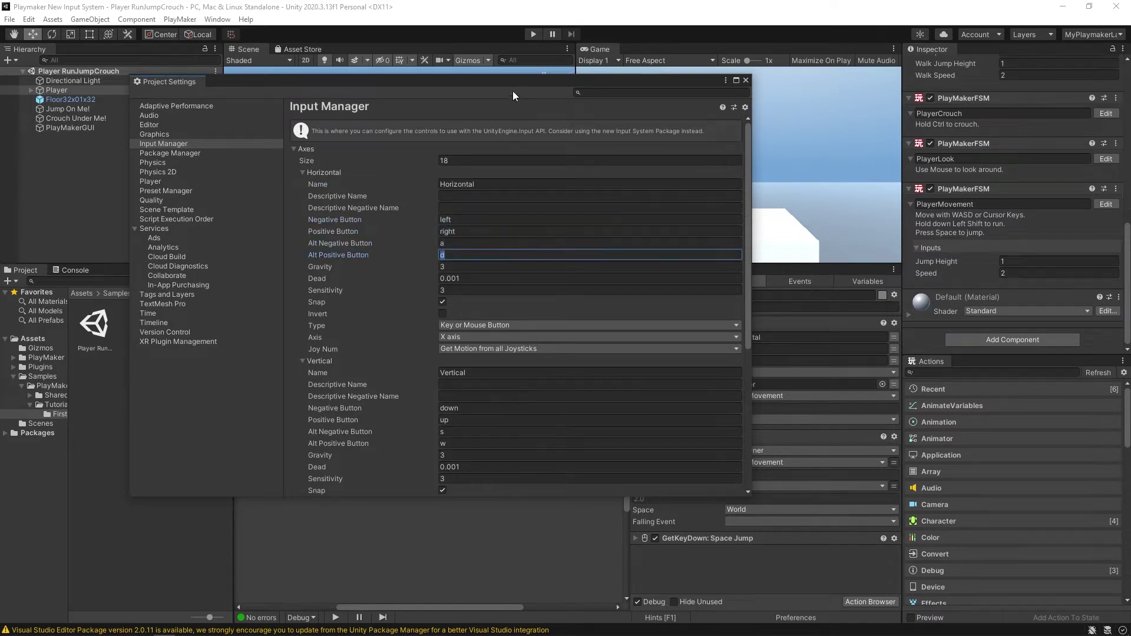
{"action": "left_click_drag", "start_coordinate": [512, 91], "coordinate": [576, 97]}
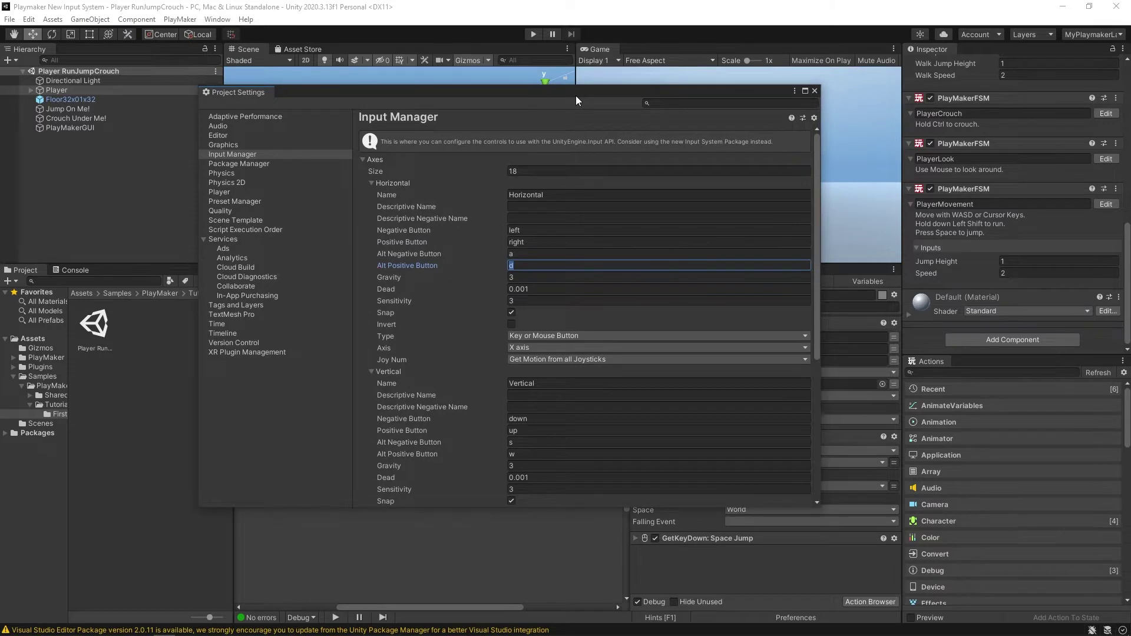
{"action": "left_click", "coordinate": [791, 111]}
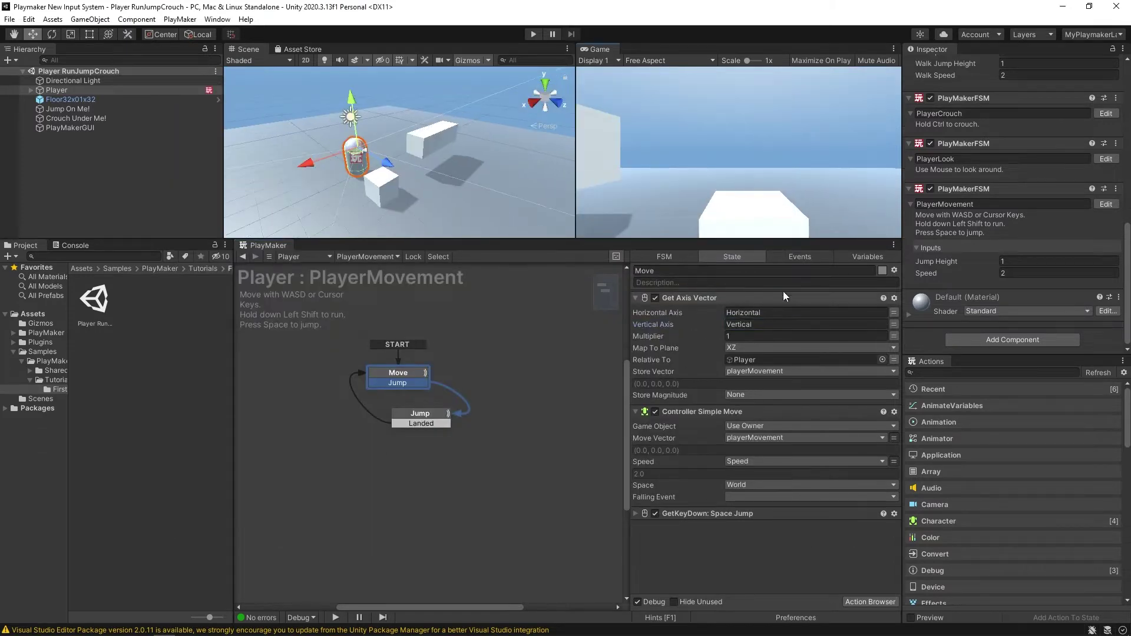
Find the Get Button action by searching "get butt" and add it below Get Key Down in the Move state.
{"action": "left_click_drag", "start_coordinate": [607, 236], "coordinate": [607, 215]}
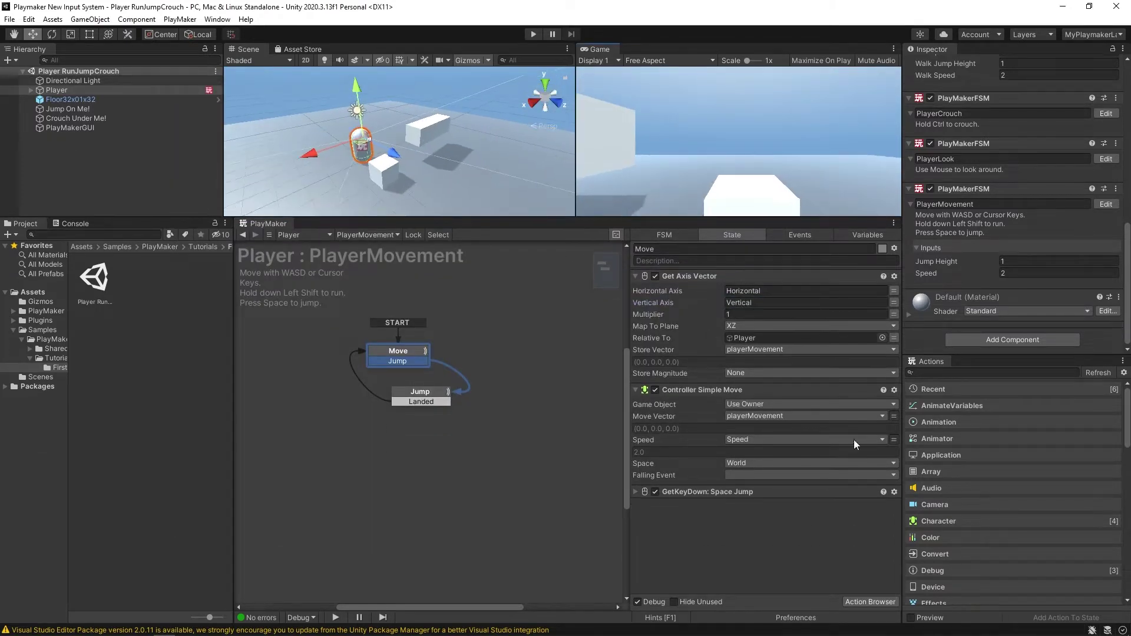
{"action": "left_click", "coordinate": [955, 373]}
{"action": "type", "text": "get butt"}
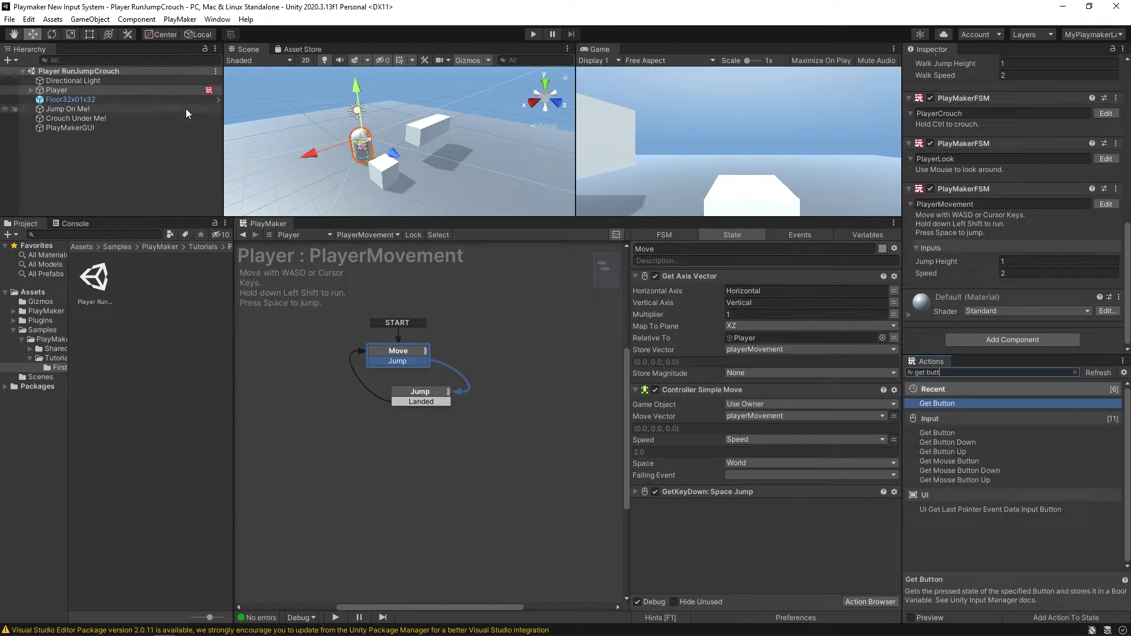
{"action": "left_click", "coordinate": [638, 494]}
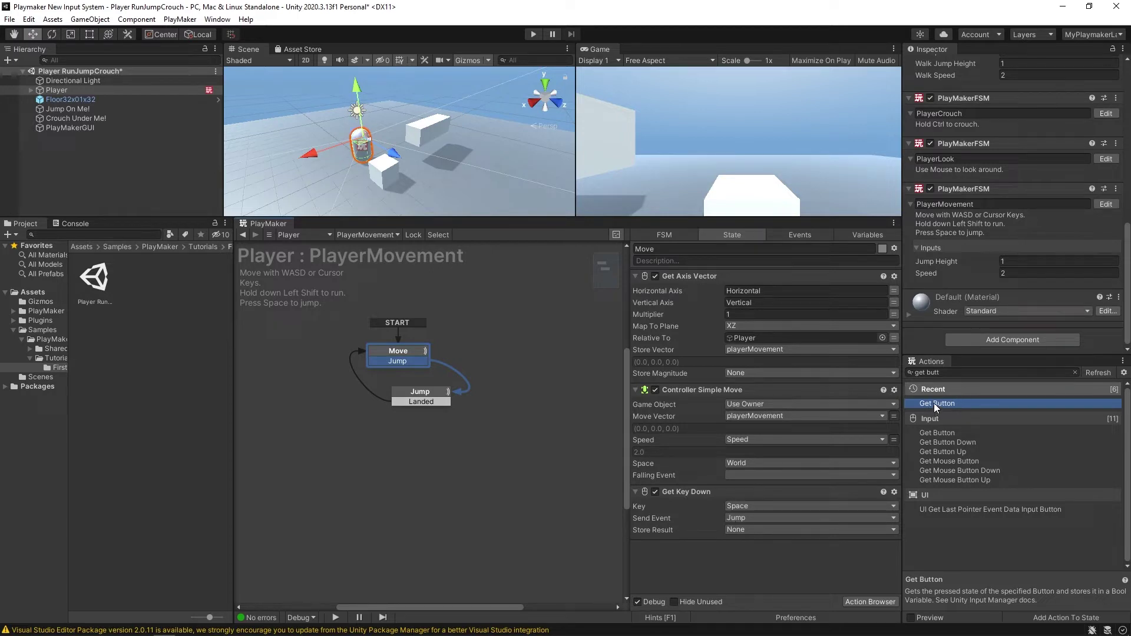
{"action": "left_click_drag", "start_coordinate": [938, 436], "coordinate": [758, 564]}
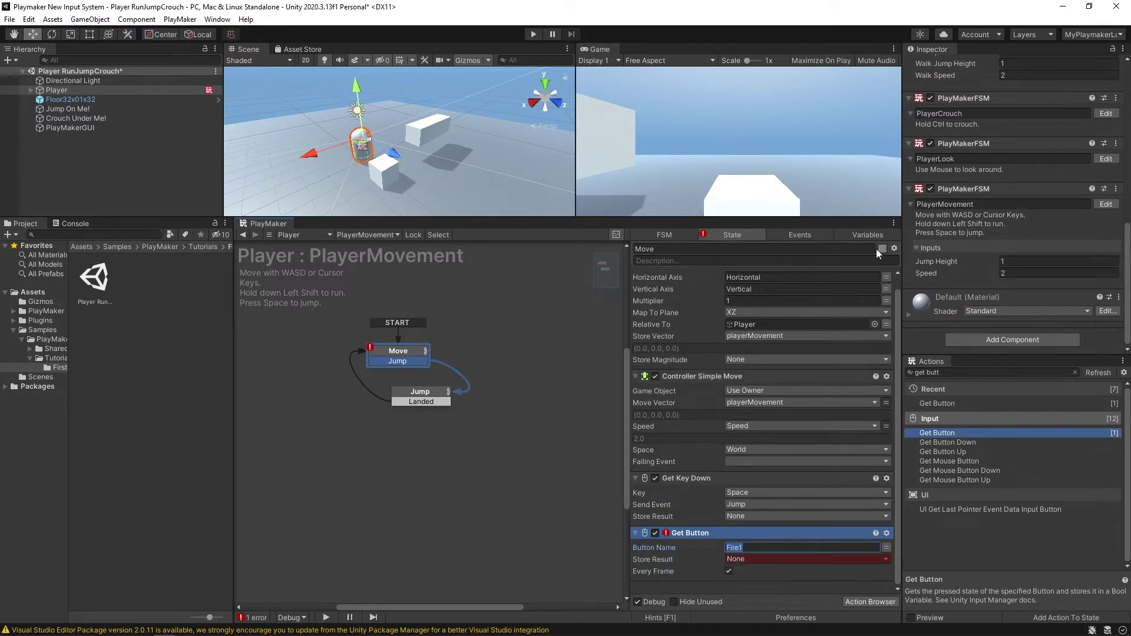
{"action": "key", "text": "End"}
Install the Input System package from the Unity Registry through the Package Manager.
{"action": "left_click", "coordinate": [218, 20]}
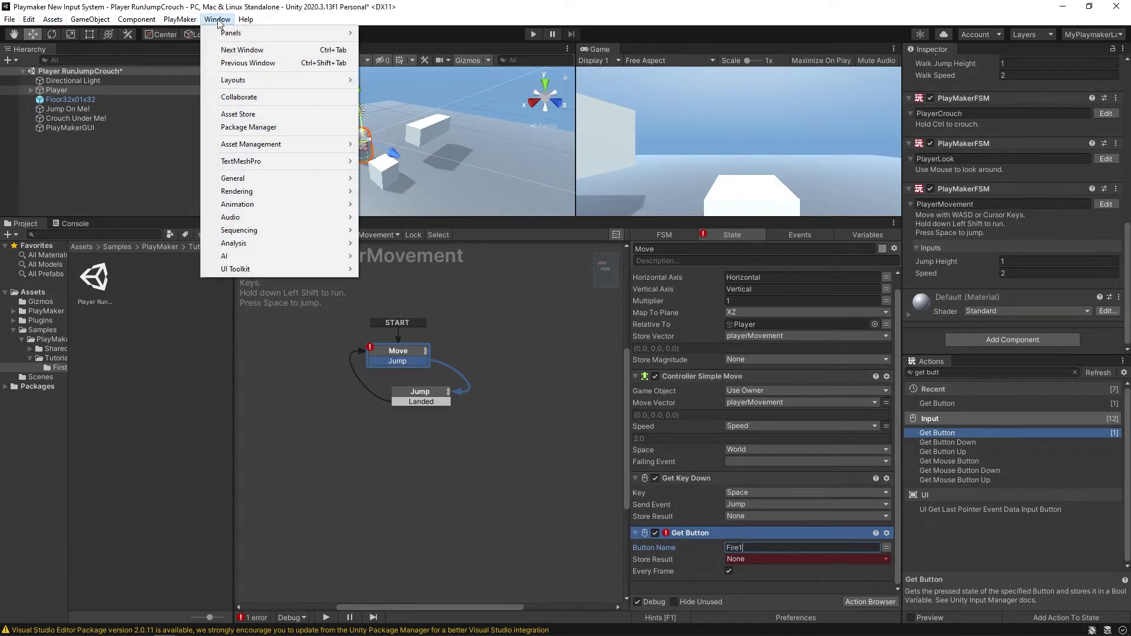
{"action": "left_click", "coordinate": [244, 128]}
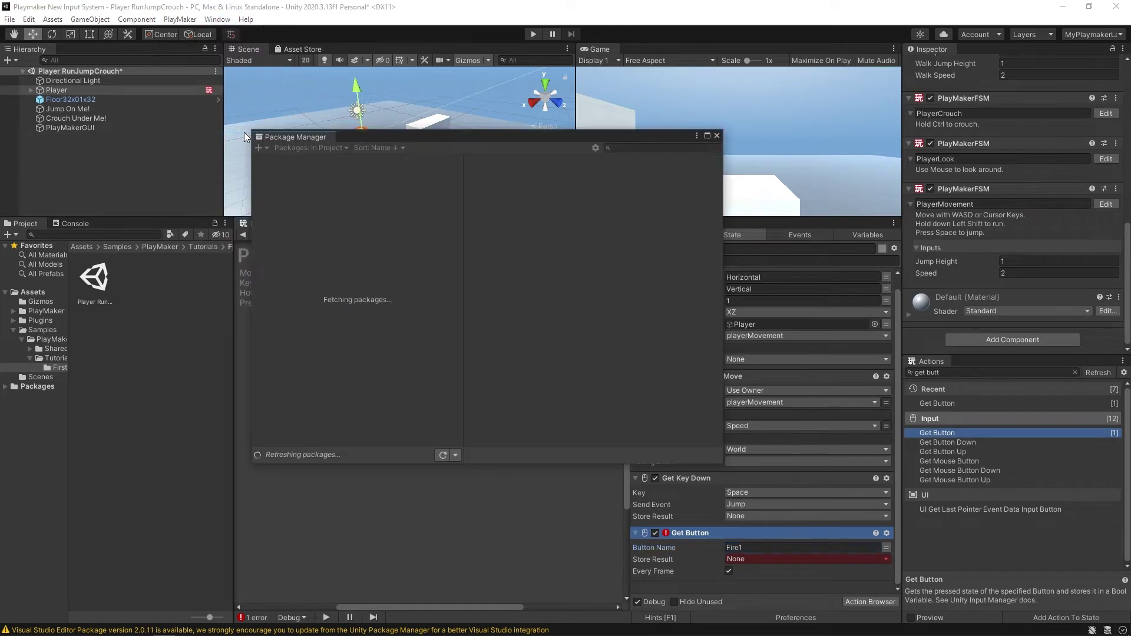
{"action": "left_click", "coordinate": [314, 147]}
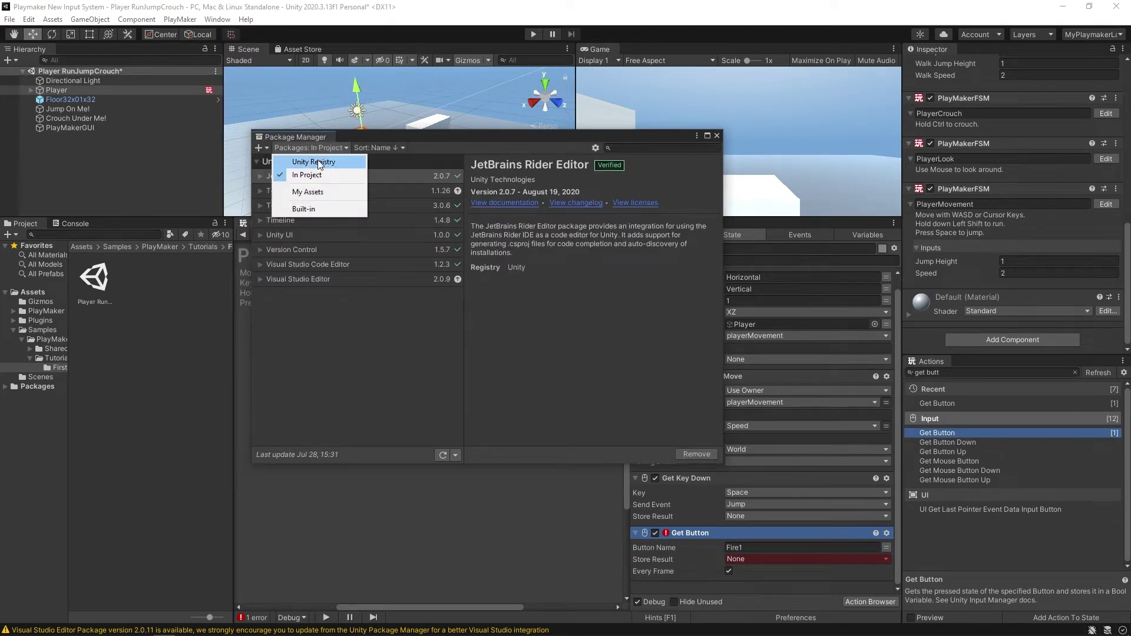
{"action": "left_click", "coordinate": [323, 161]}
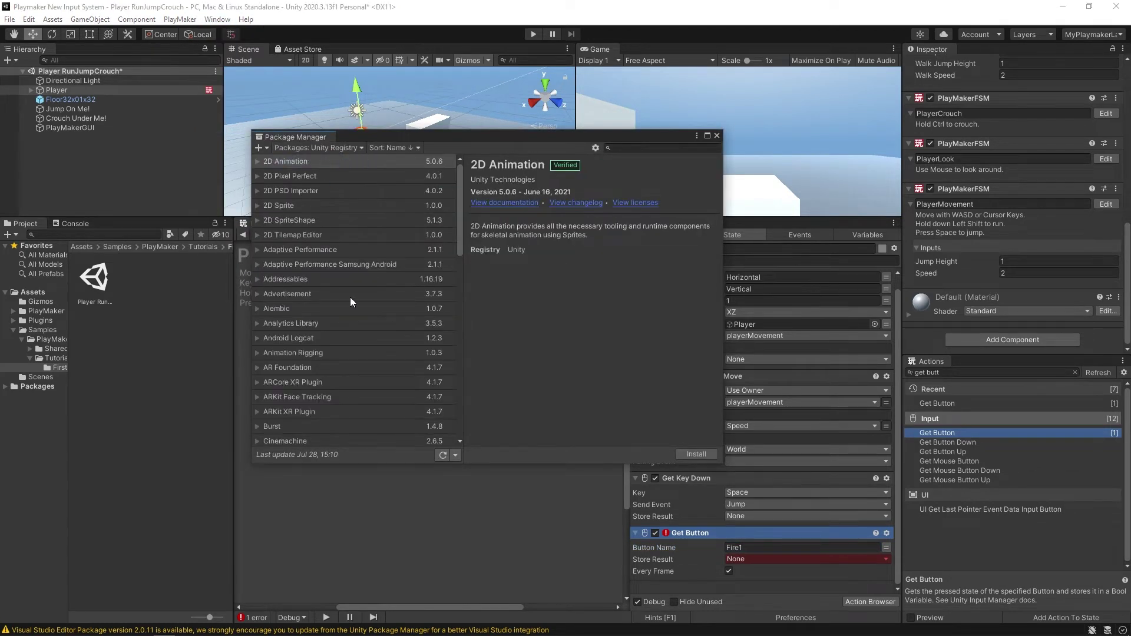
{"action": "scroll", "coordinate": [353, 298], "scroll_direction": "down", "scroll_amount": 3}
{"action": "scroll", "coordinate": [355, 298], "scroll_direction": "down", "scroll_amount": 5}
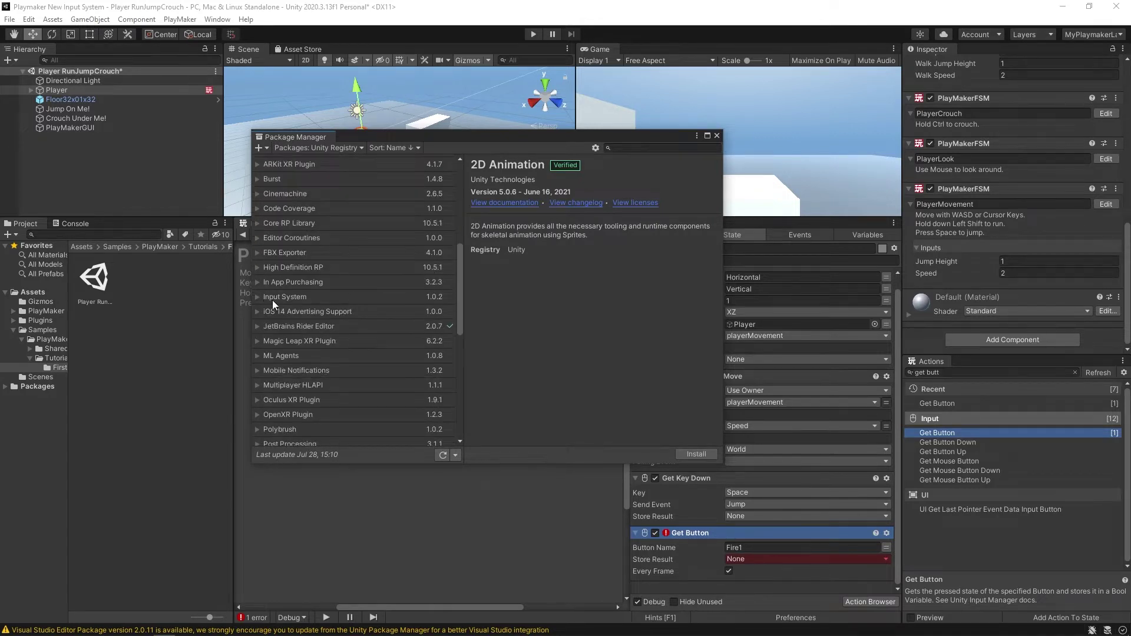
{"action": "left_click", "coordinate": [295, 297]}
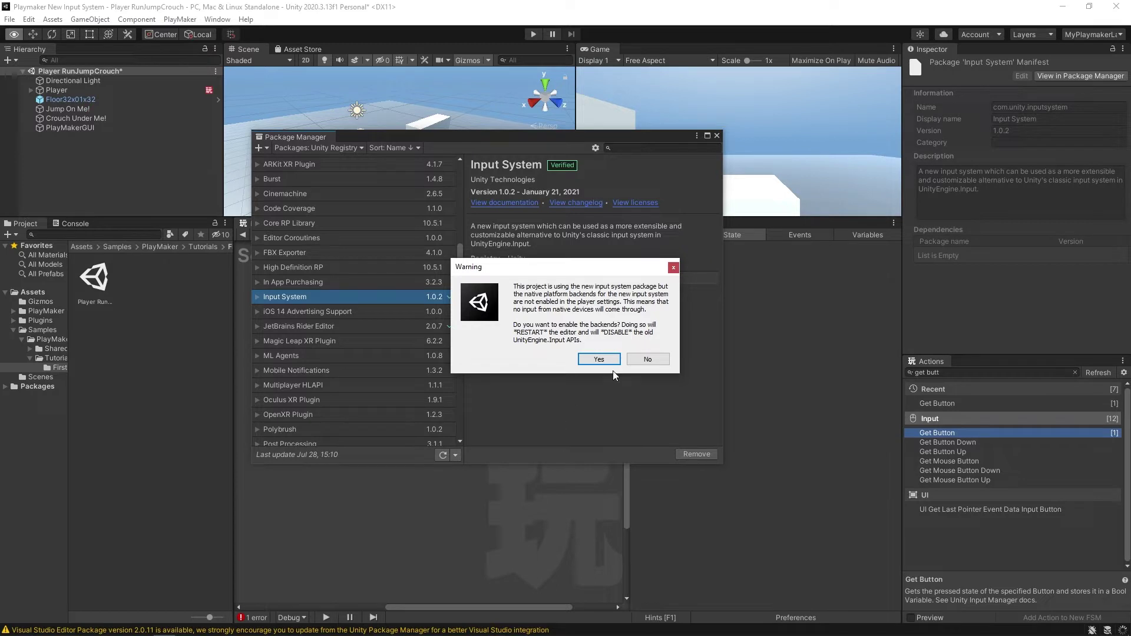
Enable the new input backends with an editor restart, saving the scene changes, and close the PlayMaker welcome and Package Manager windows.
{"action": "left_click", "coordinate": [596, 361]}
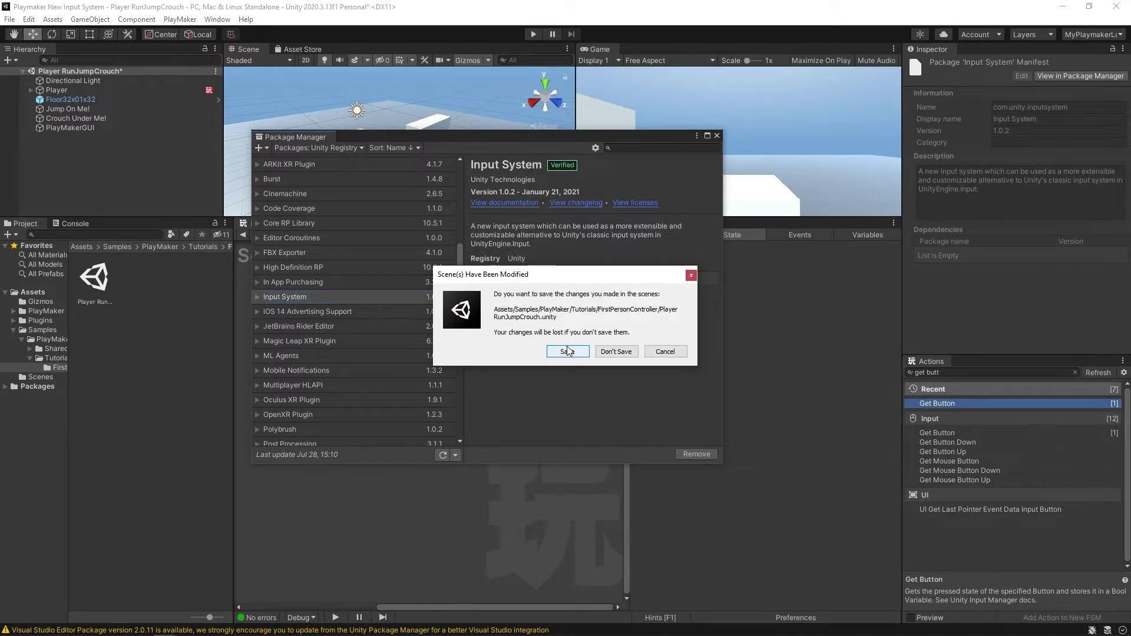
{"action": "left_click", "coordinate": [569, 352]}
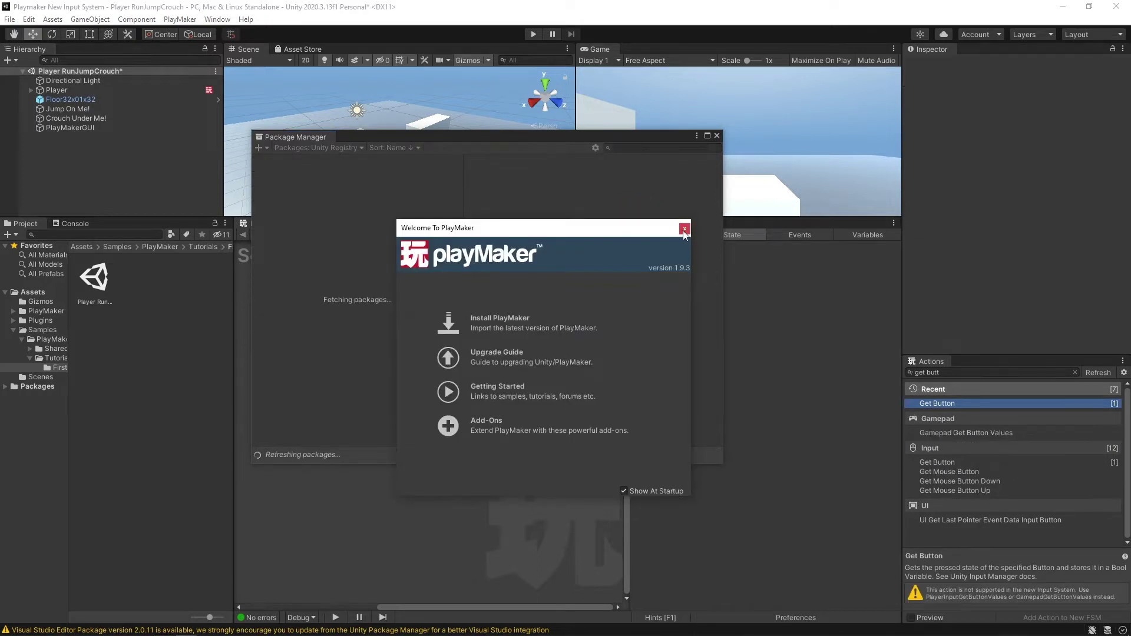
{"action": "left_click", "coordinate": [679, 229]}
{"action": "left_click", "coordinate": [717, 136]}
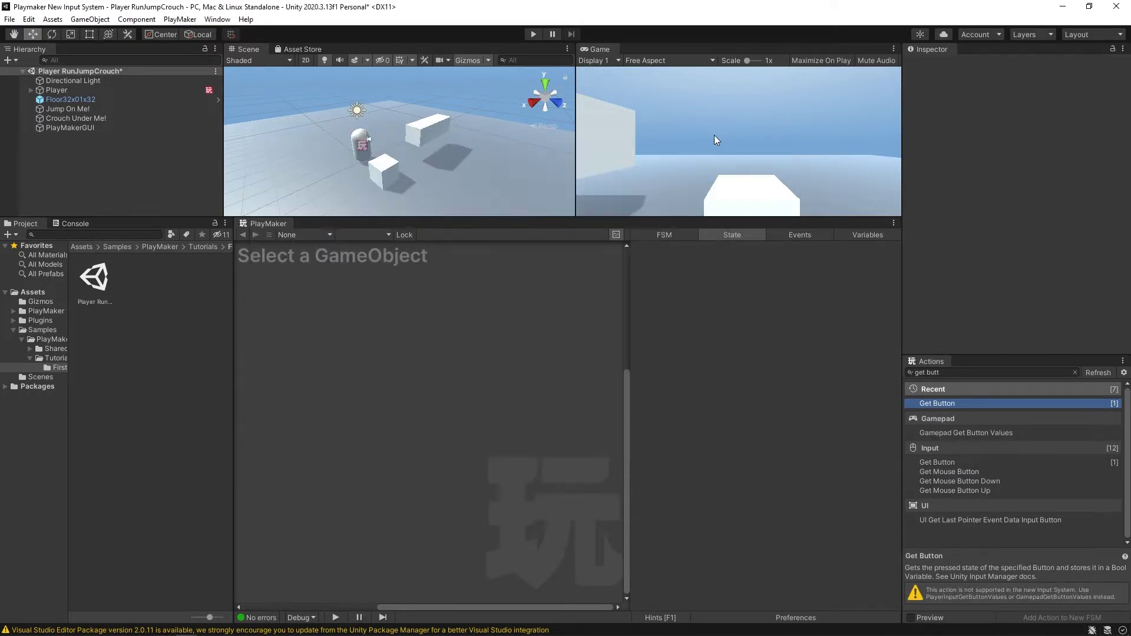
Reopen the Player object's PlayerMovement FSM in the PlayMaker editor.
{"action": "left_click", "coordinate": [55, 92]}
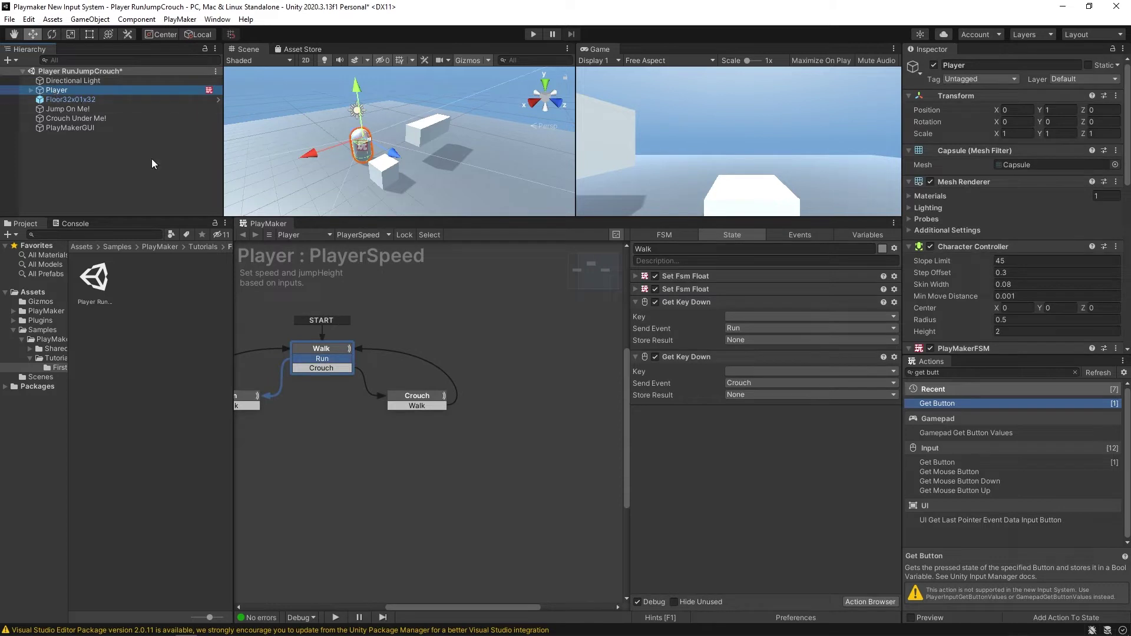
{"action": "left_click", "coordinate": [354, 234]}
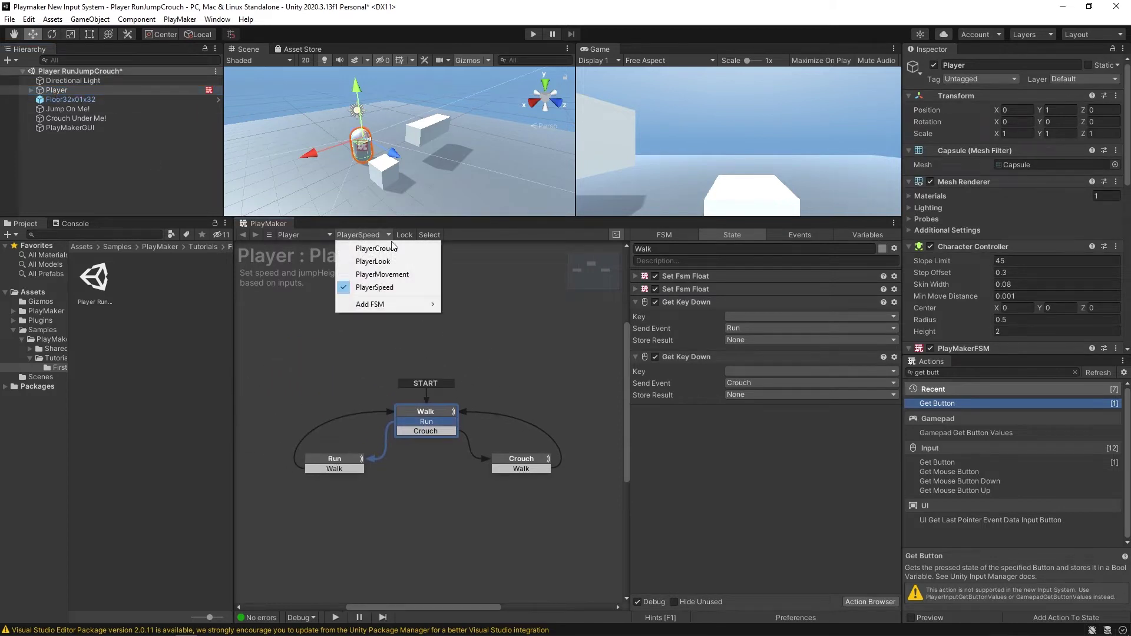
{"action": "left_click", "coordinate": [399, 274]}
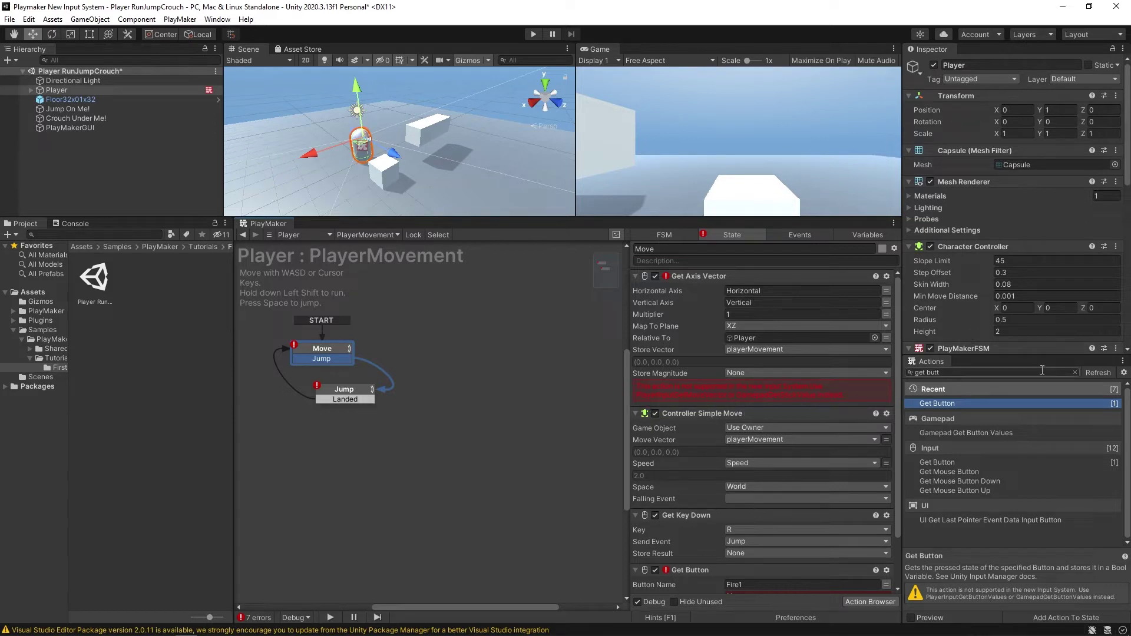
Clear the action search and examine the Gamepad and PlayerInput action categories for new Input System replacements.
{"action": "left_click", "coordinate": [1075, 372]}
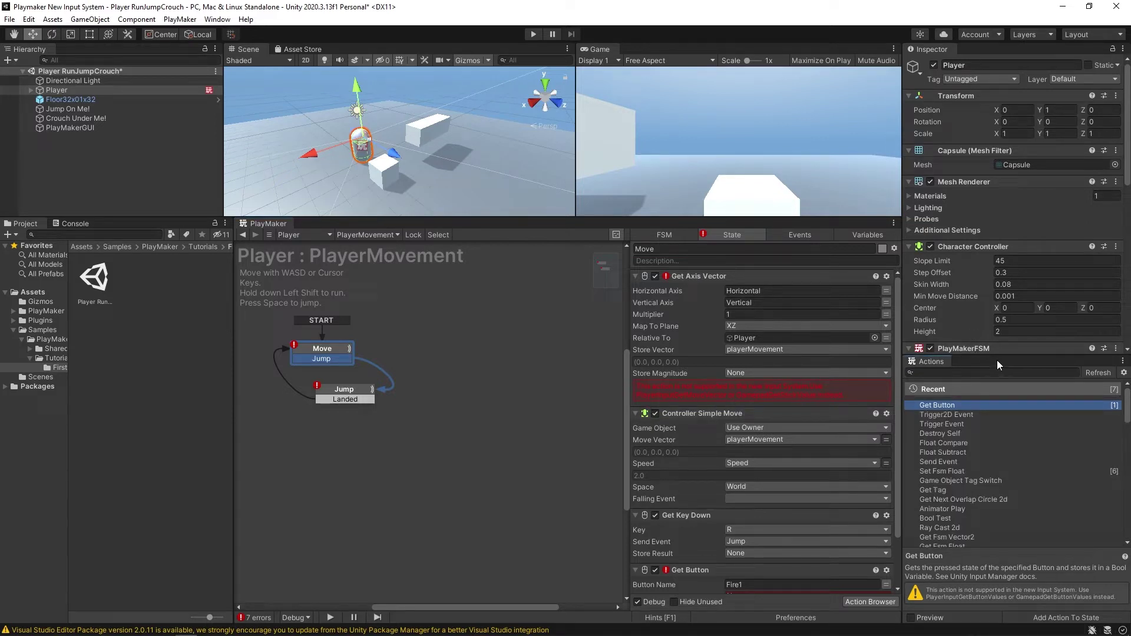
{"action": "left_click", "coordinate": [971, 388]}
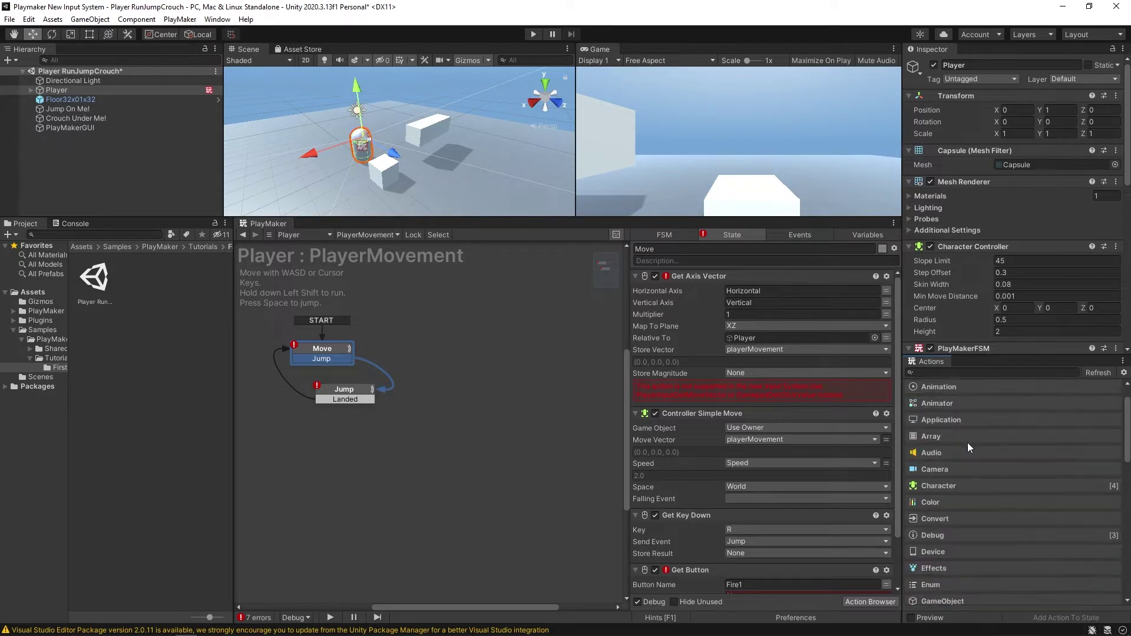
{"action": "scroll", "coordinate": [975, 443], "scroll_direction": "down", "scroll_amount": 5}
{"action": "scroll", "coordinate": [962, 482], "scroll_direction": "down", "scroll_amount": 1}
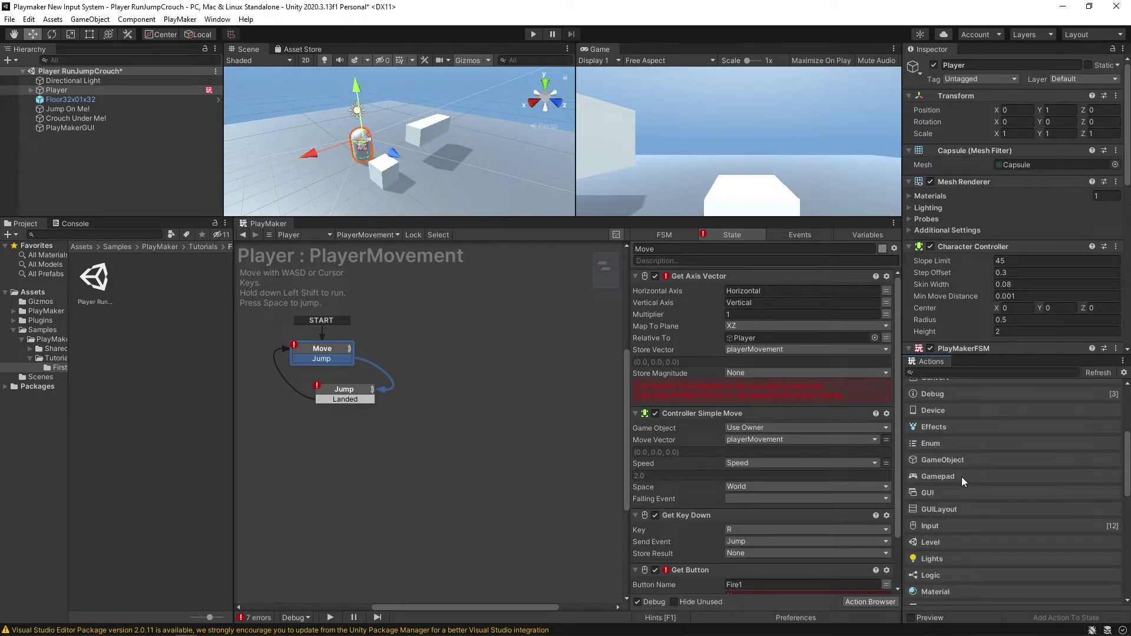
{"action": "left_click", "coordinate": [962, 477]}
{"action": "scroll", "coordinate": [971, 490], "scroll_direction": "down", "scroll_amount": 6}
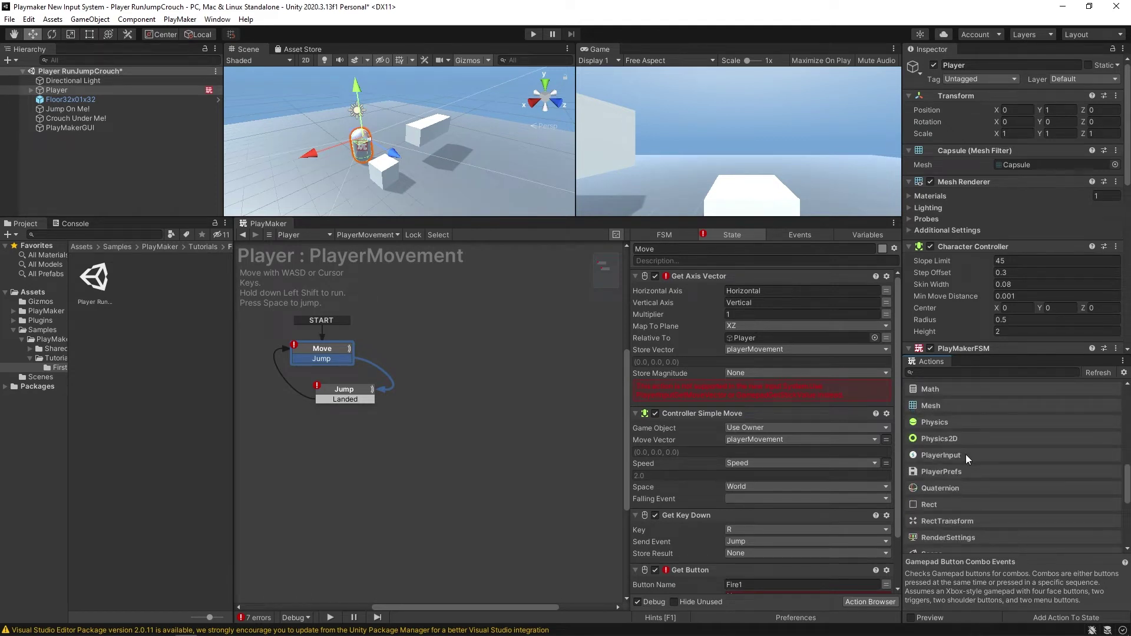
{"action": "left_click", "coordinate": [967, 457]}
{"action": "scroll", "coordinate": [985, 476], "scroll_direction": "up", "scroll_amount": 1}
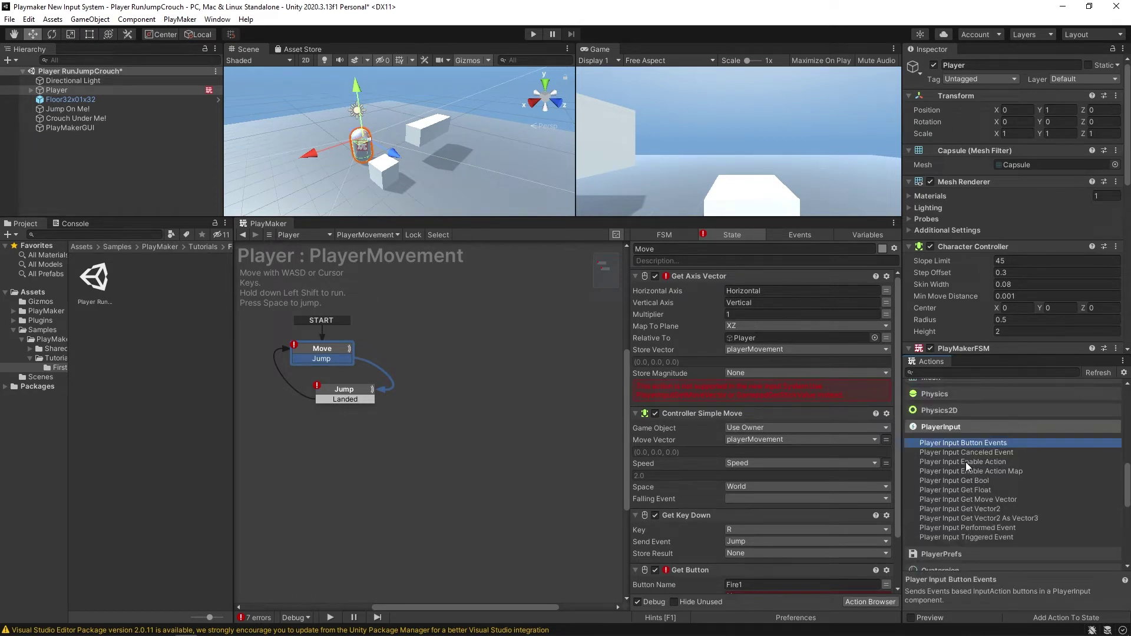
Delete the Get Key Down, Get Button and Get Axis Vector actions from the Move state.
{"action": "scroll", "coordinate": [738, 483], "scroll_direction": "down", "scroll_amount": 2}
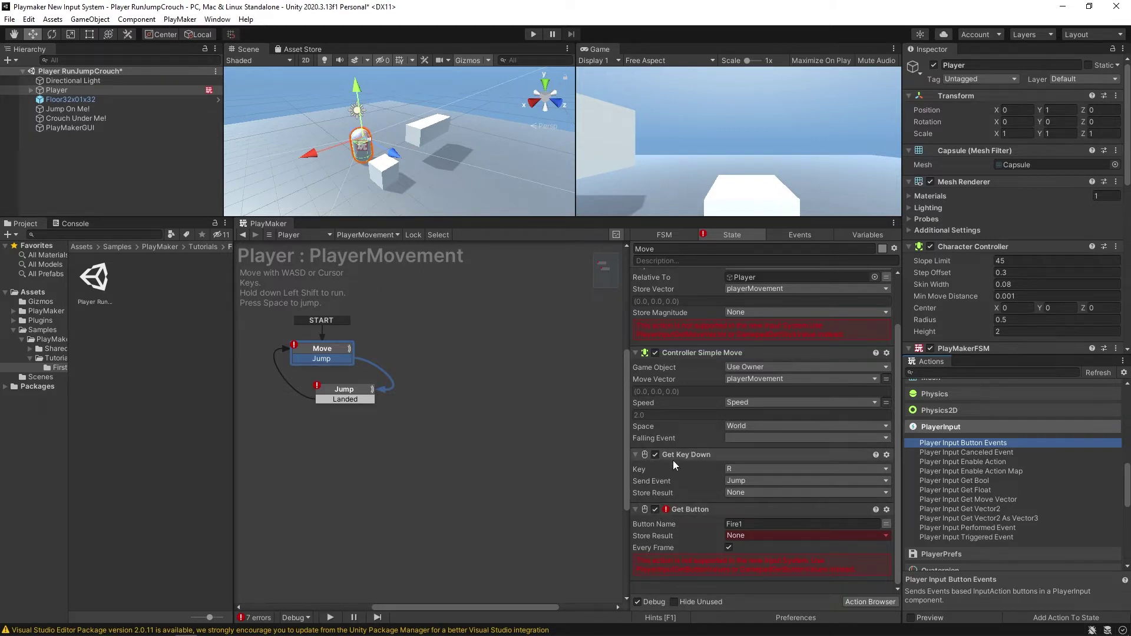
{"action": "left_click", "coordinate": [690, 455]}
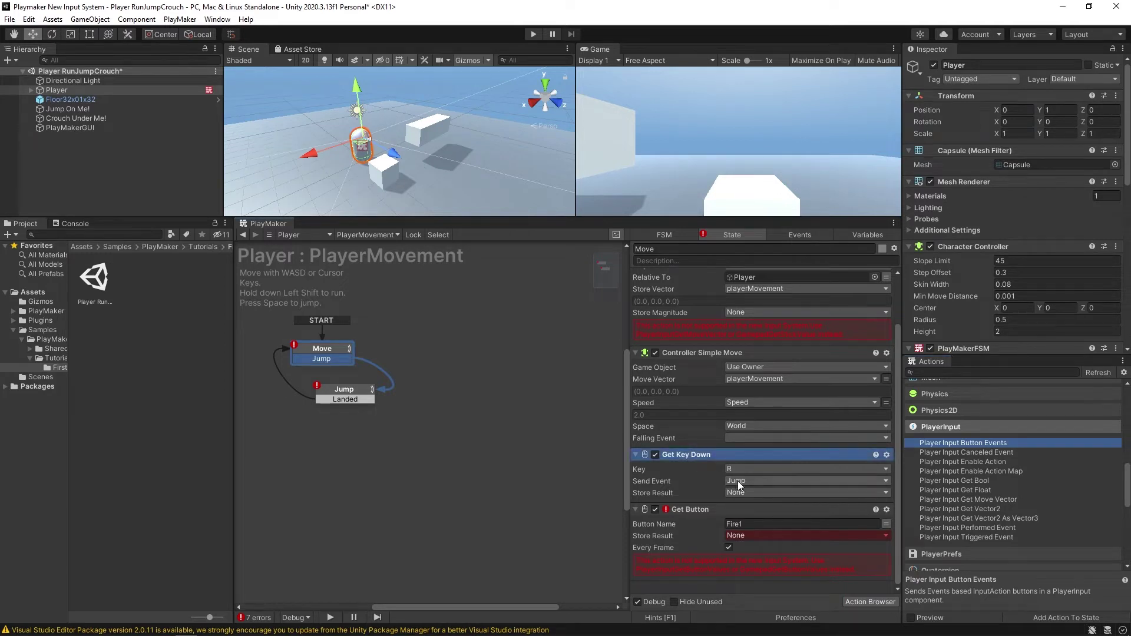
{"action": "key", "text": "Delete"}
{"action": "left_click", "coordinate": [708, 511]}
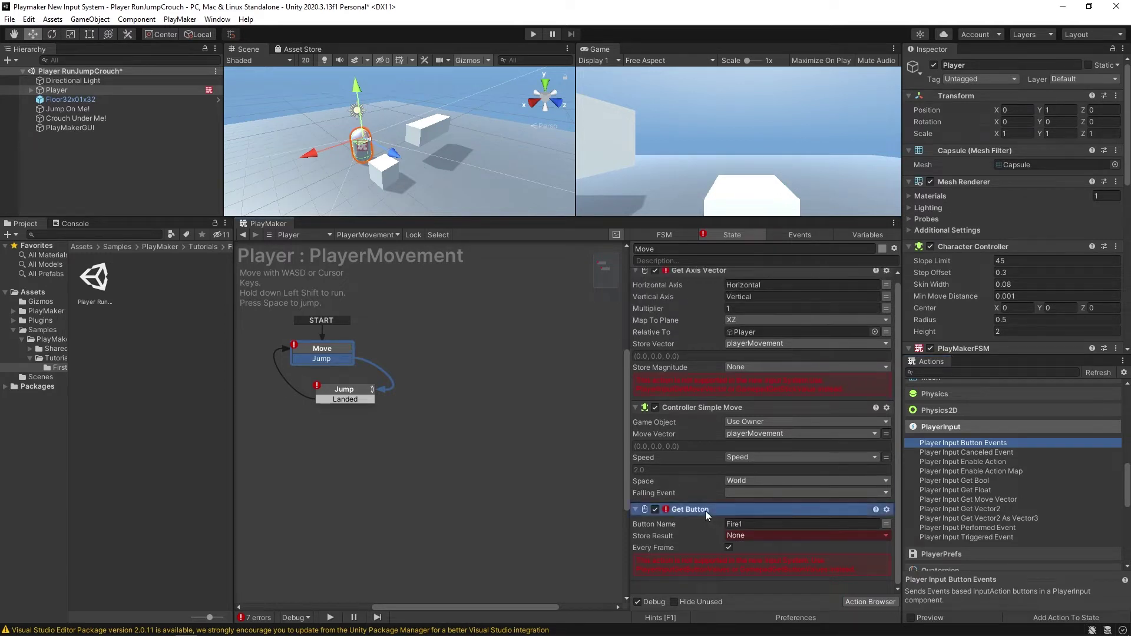
{"action": "key", "text": "Delete"}
{"action": "left_click", "coordinate": [698, 277]}
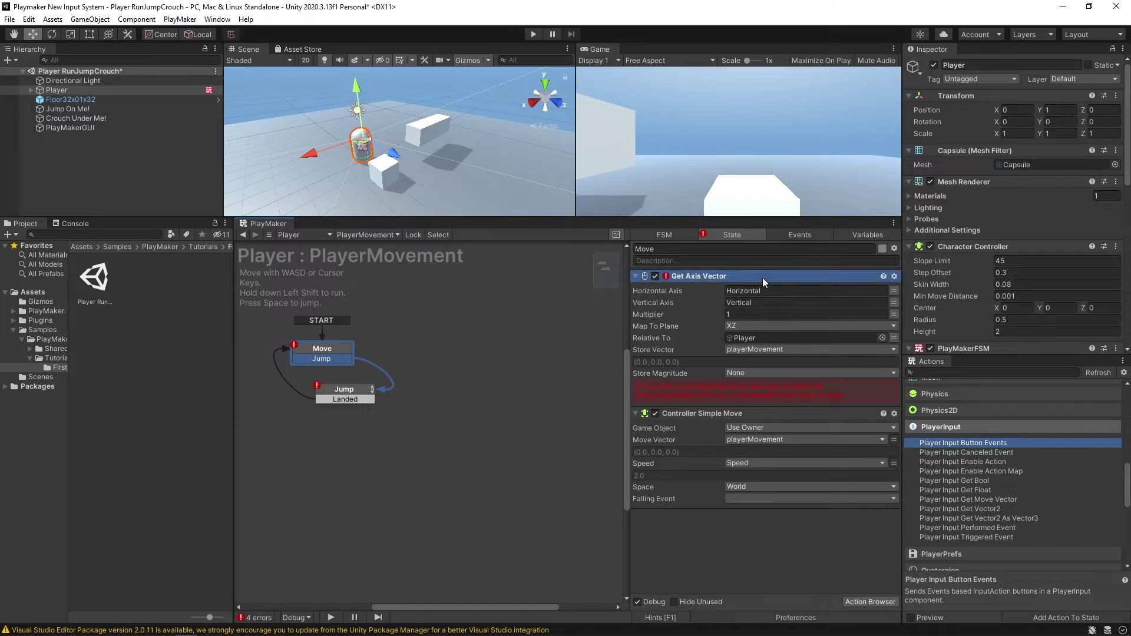
{"action": "key", "text": "Delete"}
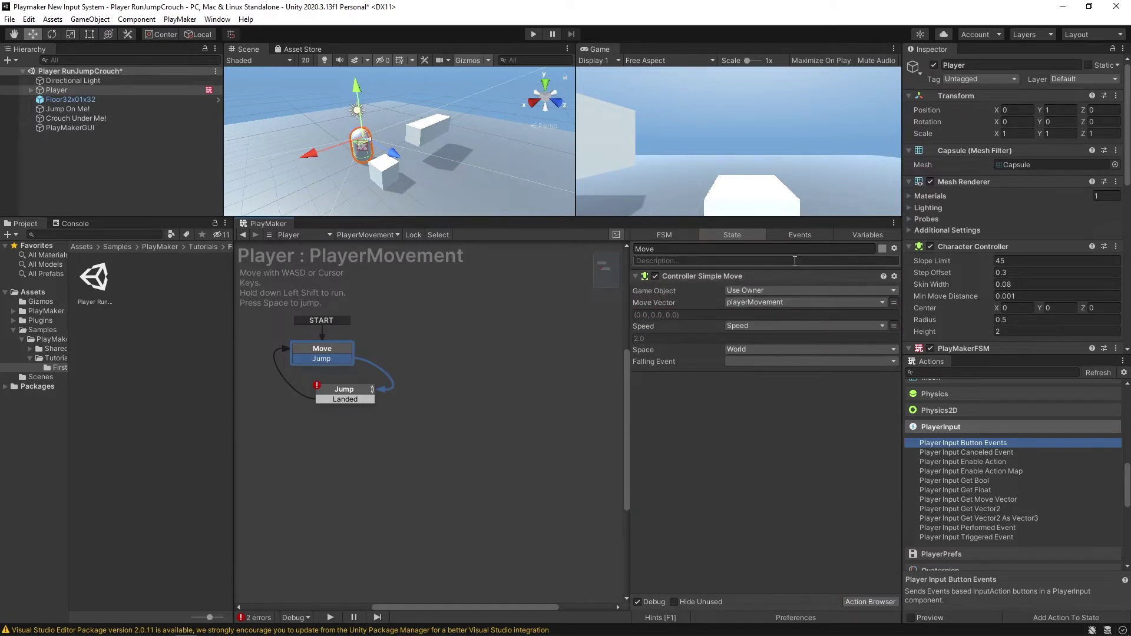
Add Player Input Get Move Vector above Controller Simple Move in the Move state, and add the required Player Input component to the Player.
{"action": "left_click", "coordinate": [955, 499]}
{"action": "double_click", "coordinate": [985, 499]}
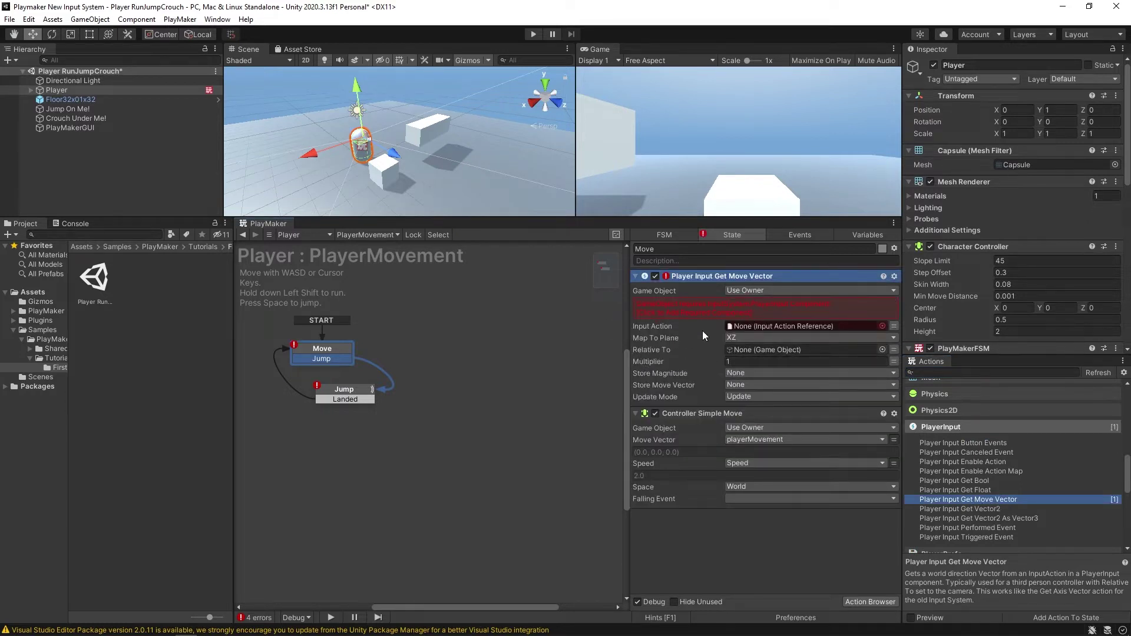
{"action": "left_click", "coordinate": [695, 308]}
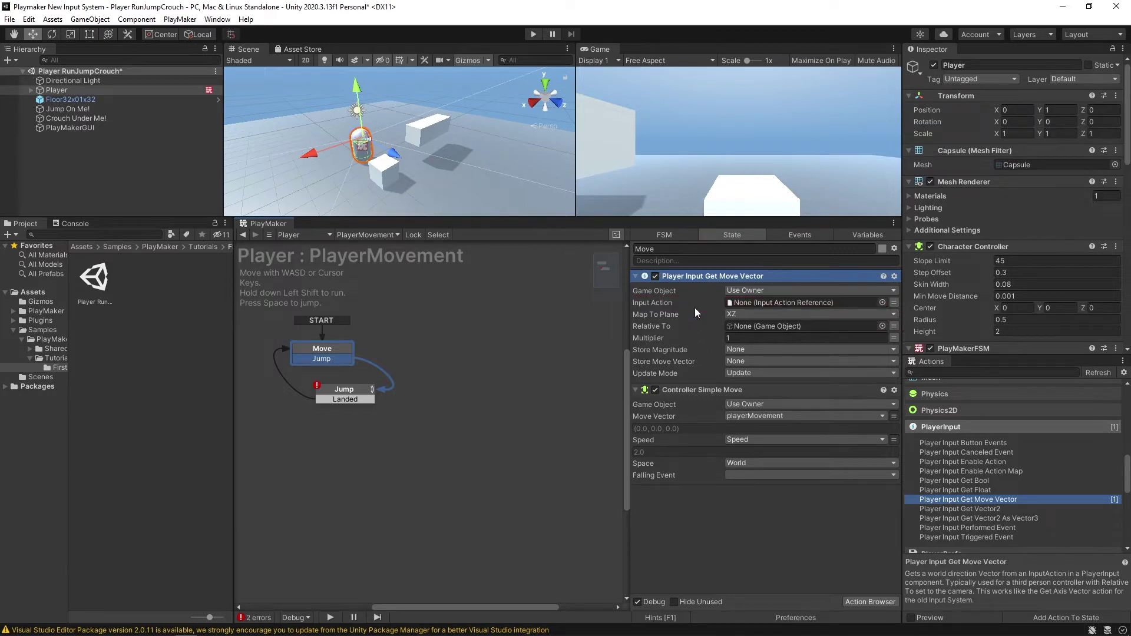
{"action": "scroll", "coordinate": [995, 250], "scroll_direction": "down", "scroll_amount": 10}
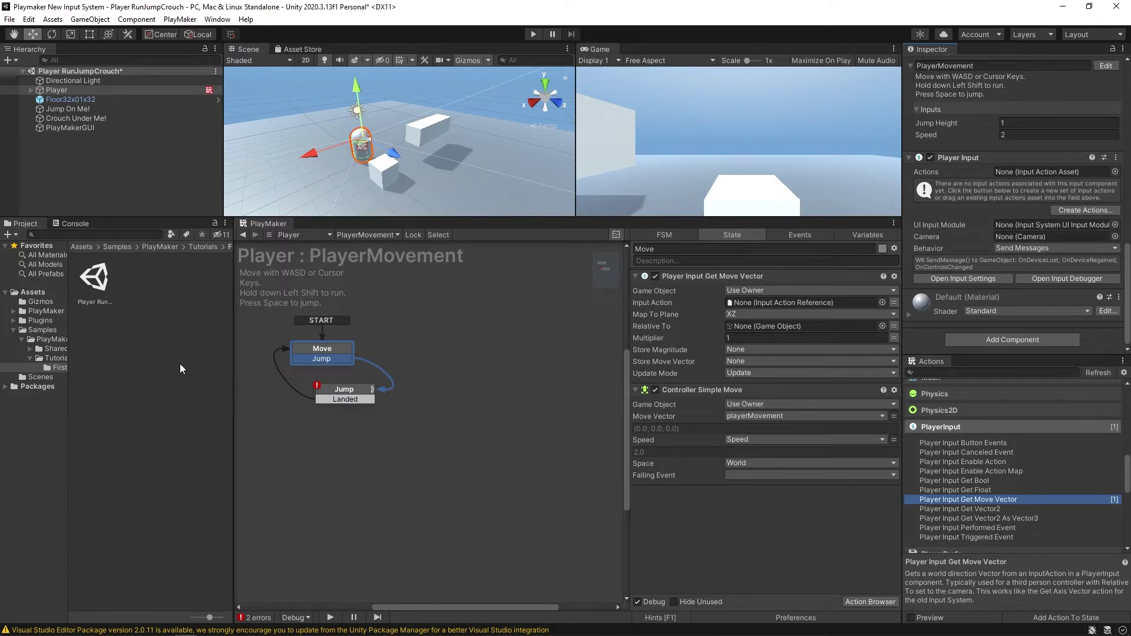
Create an Input Actions asset named NewInputSystem in the First Person Controller folder.
{"action": "right_click", "coordinate": [172, 341]}
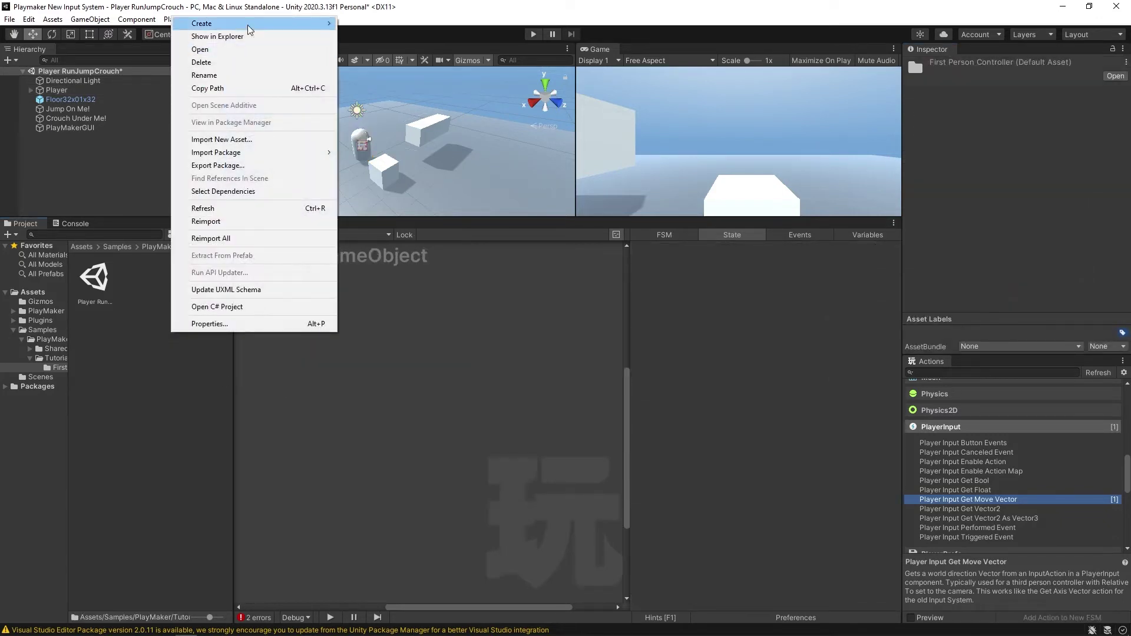
{"action": "mouse_move", "coordinate": [249, 26]}
{"action": "left_click", "coordinate": [395, 507]}
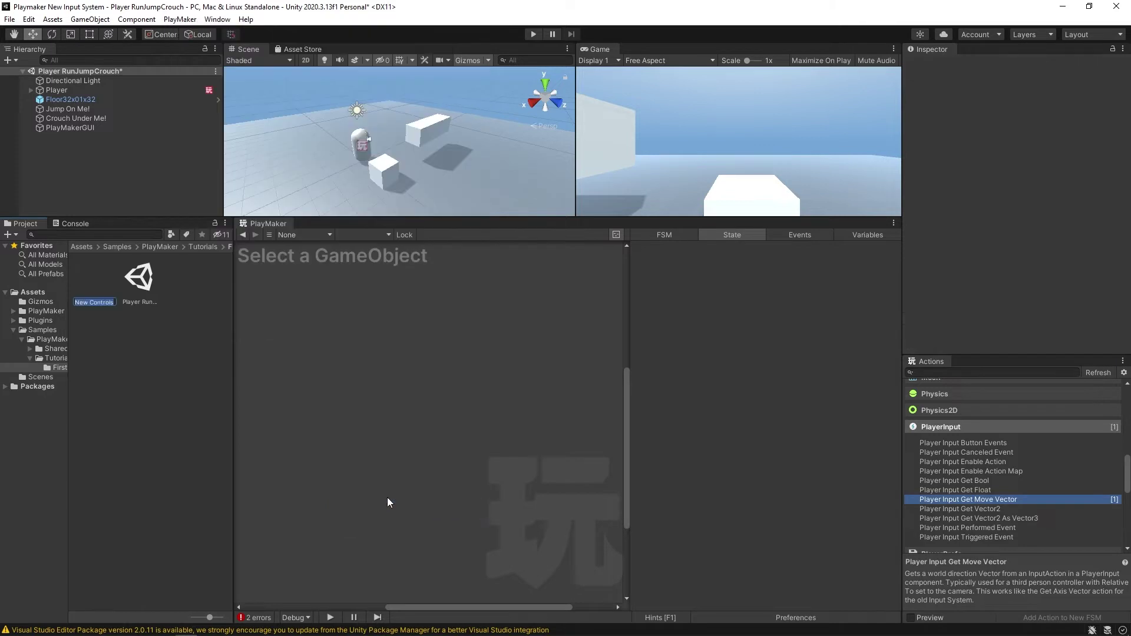
{"action": "type", "text": "NewInputSystem"}
{"action": "key", "text": "Return"}
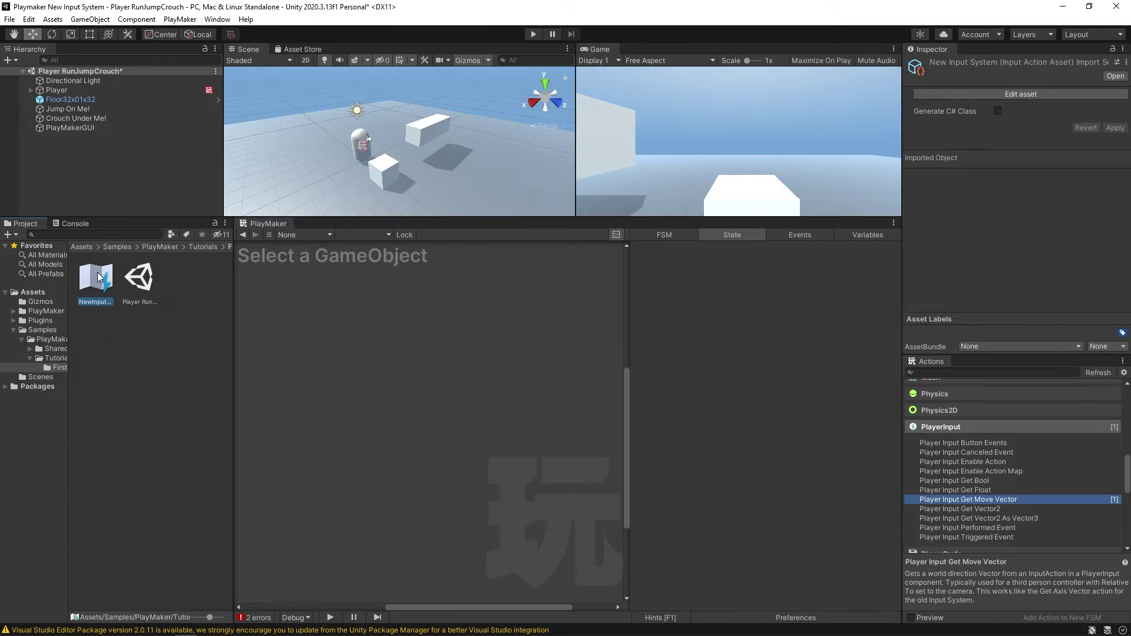
Open the NewInputSystem asset for editing and add a control scheme named Mouse and keyboard with Keyboard as a required device.
{"action": "double_click", "coordinate": [97, 274]}
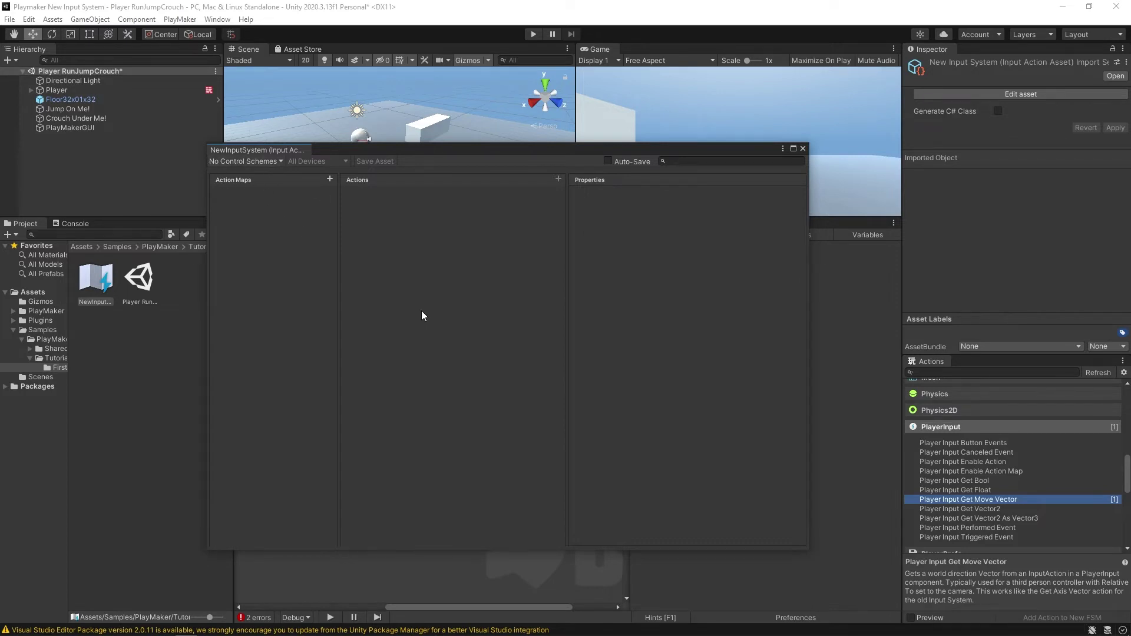
{"action": "left_click", "coordinate": [256, 160]}
{"action": "left_click", "coordinate": [282, 169]}
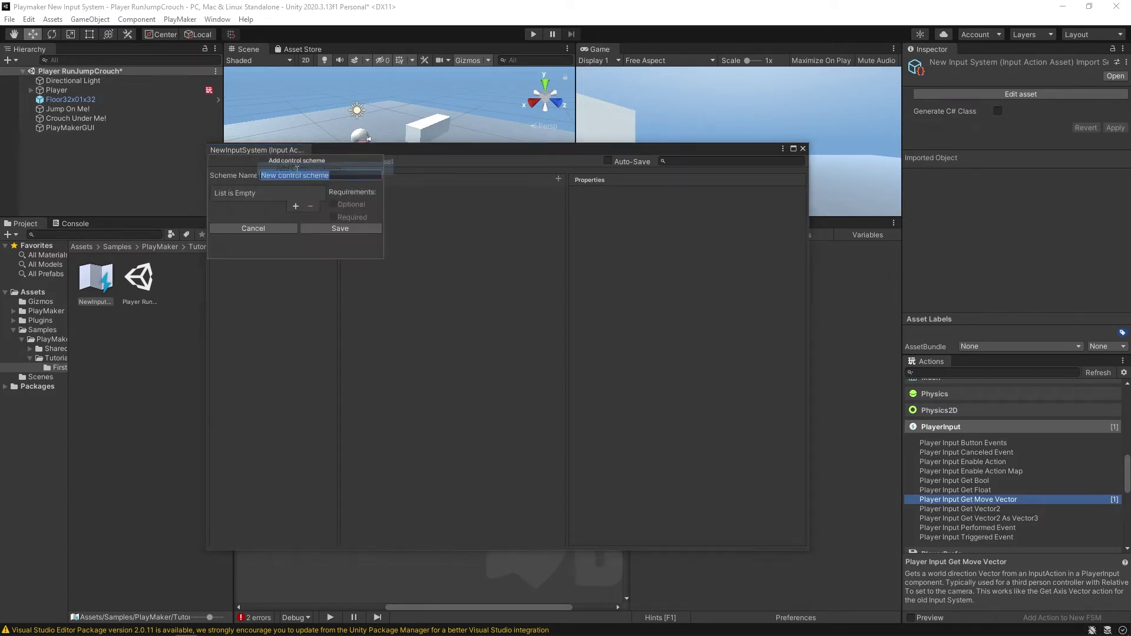
{"action": "type", "text": "Mouse and keyboard"}
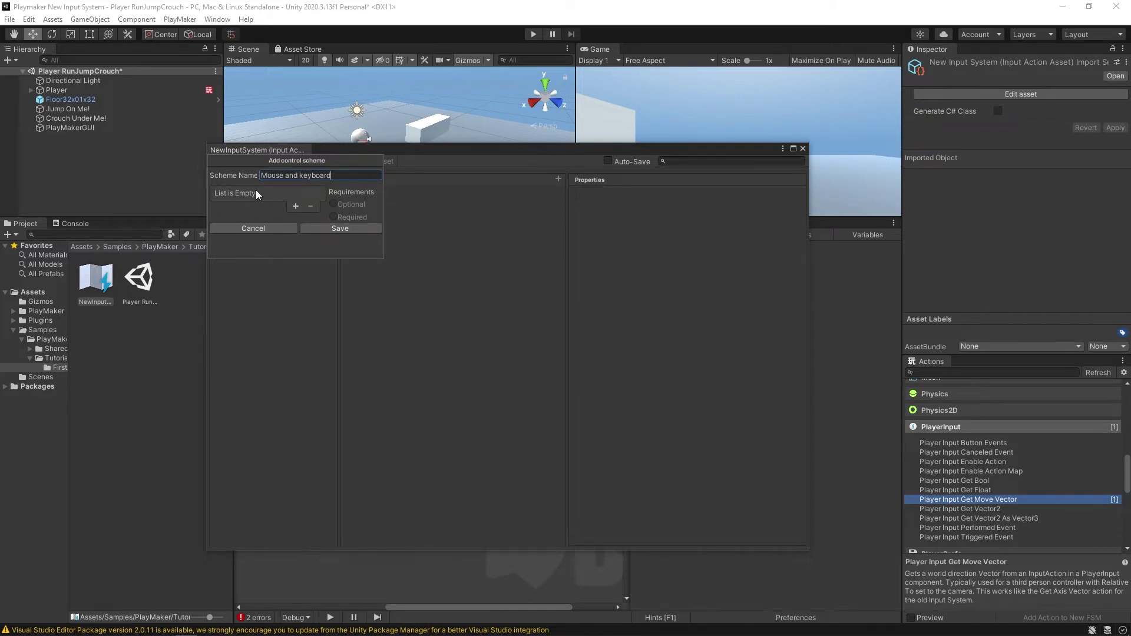
{"action": "left_click", "coordinate": [296, 205]}
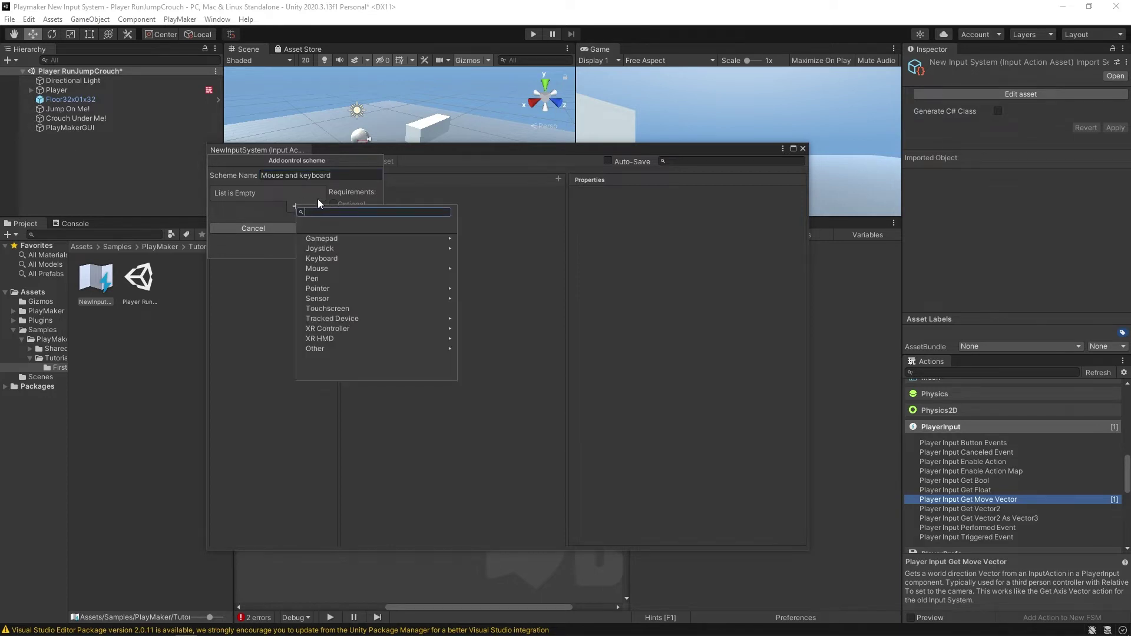
{"action": "left_click", "coordinate": [340, 259]}
{"action": "left_click", "coordinate": [266, 195]}
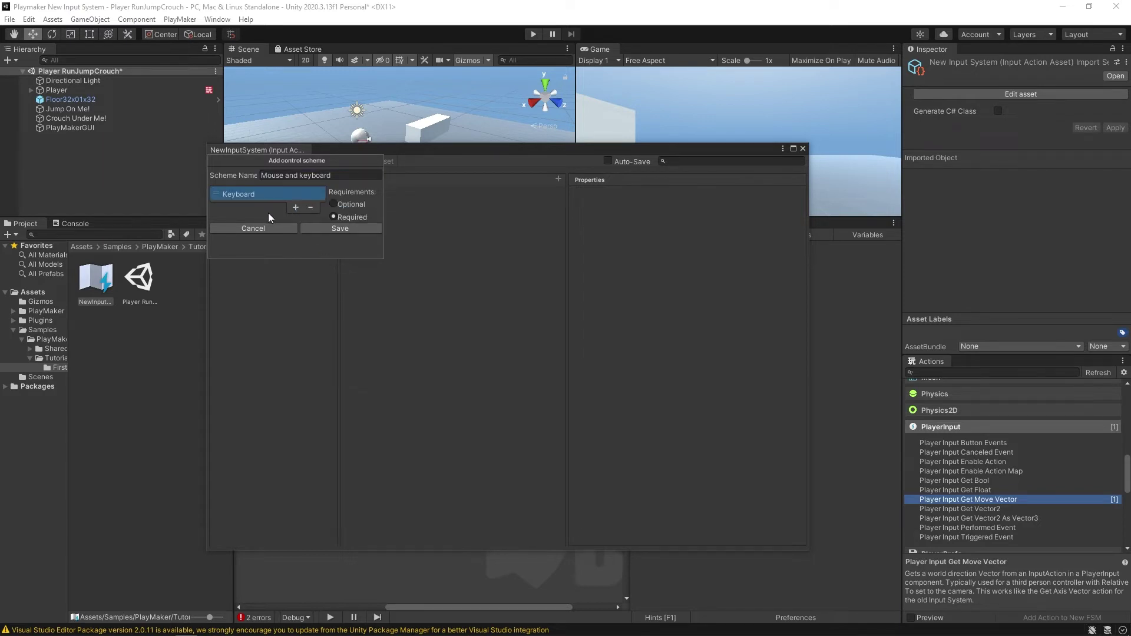
{"action": "left_click", "coordinate": [322, 228]}
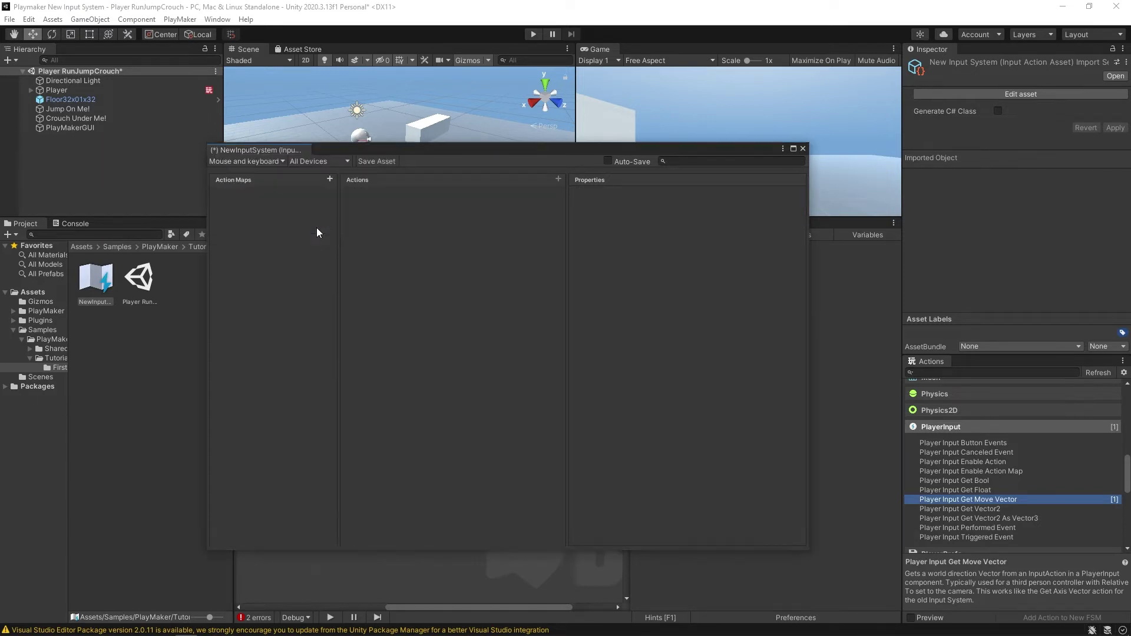
Add an action map named Player to the input actions asset.
{"action": "left_click", "coordinate": [330, 179]}
{"action": "type", "text": "Player"}
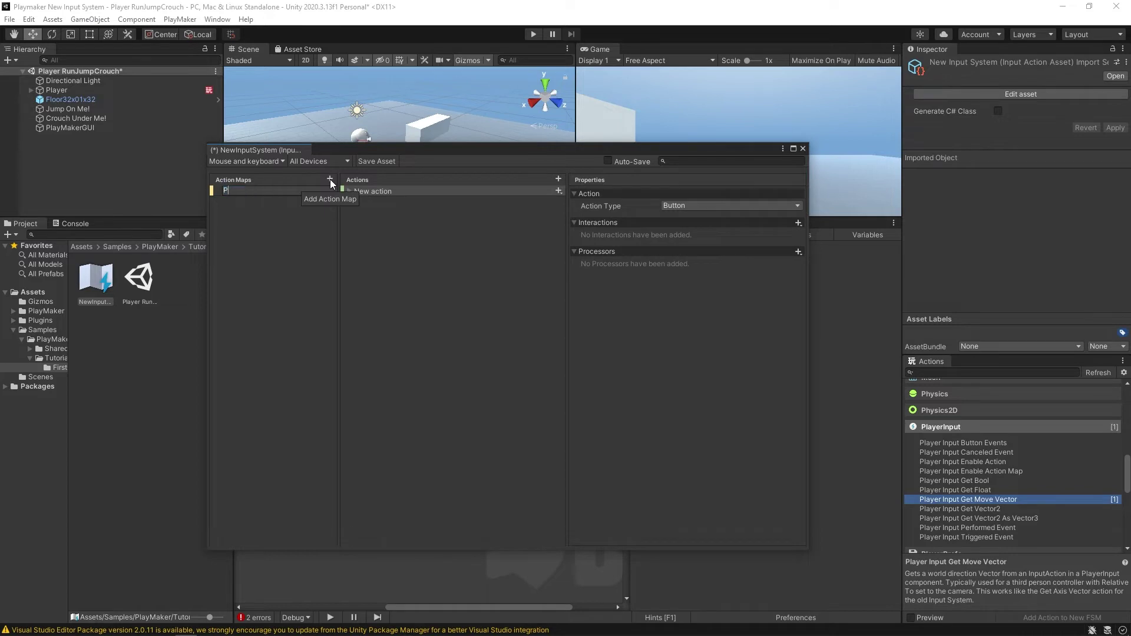
{"action": "key", "text": "Return"}
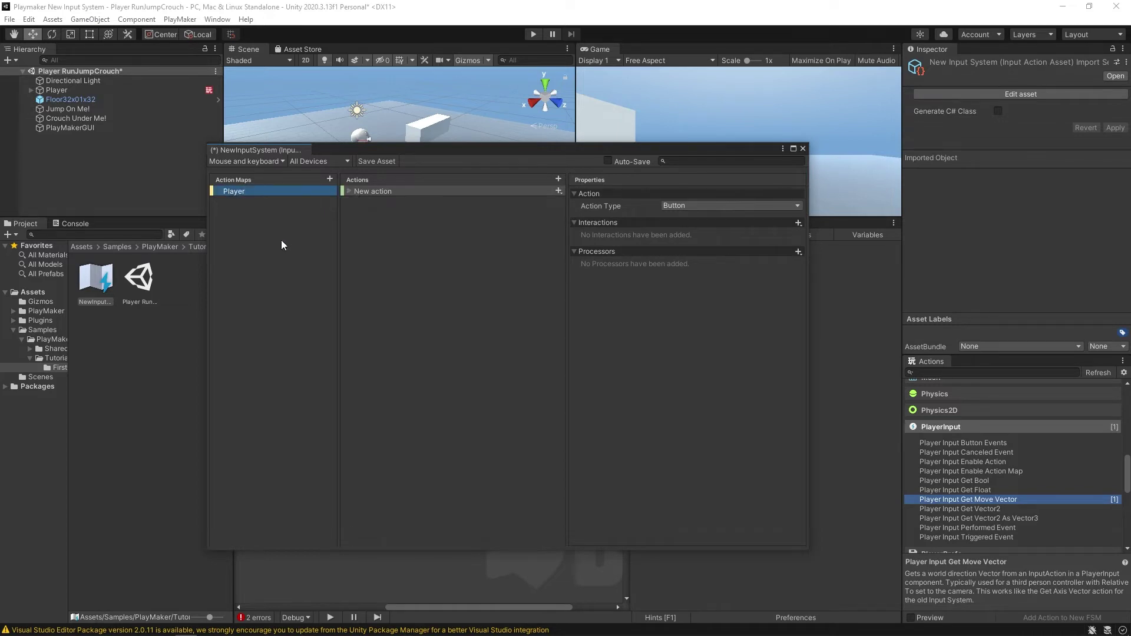
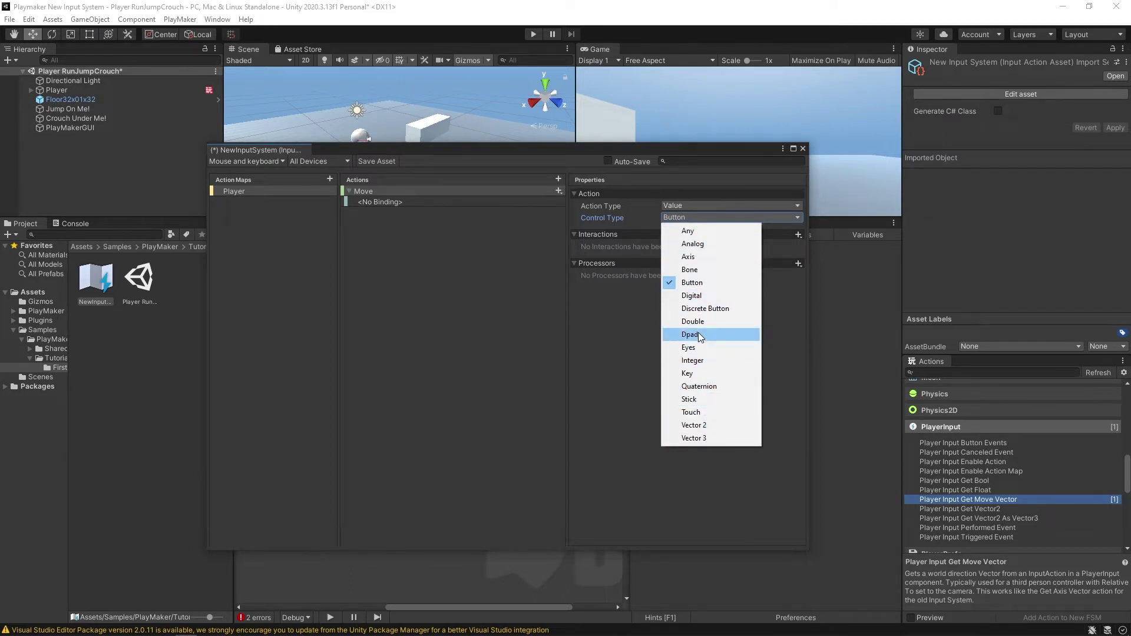
Set the Move action's control type to Vector 2 and add a 2D Vector composite named wasd to it.
{"action": "left_click", "coordinate": [691, 425]}
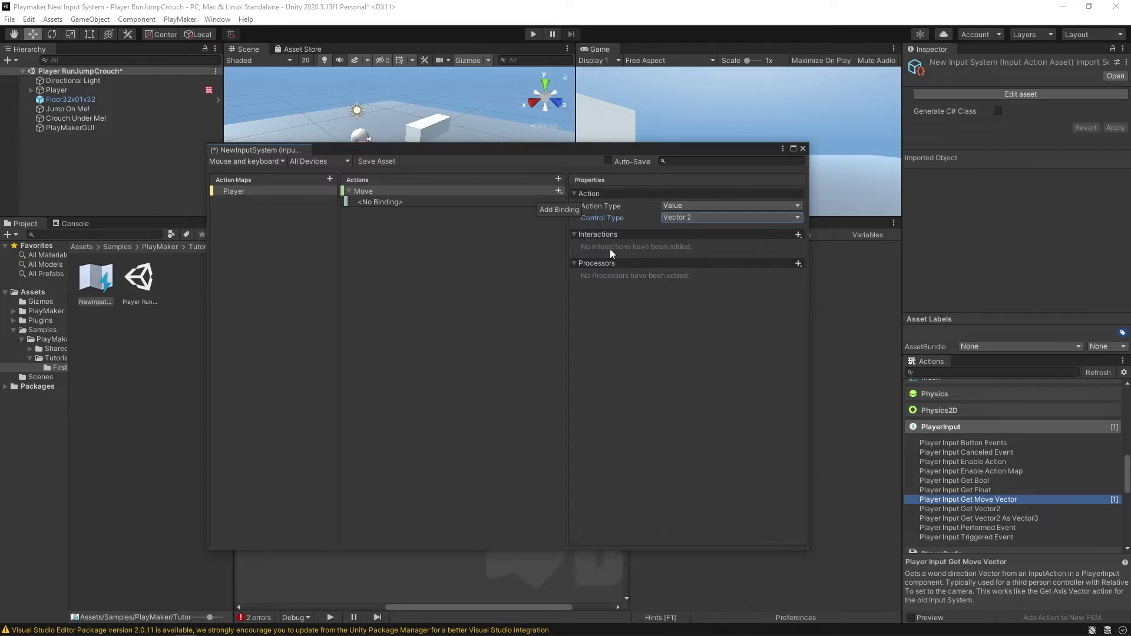
{"action": "left_click", "coordinate": [558, 193]}
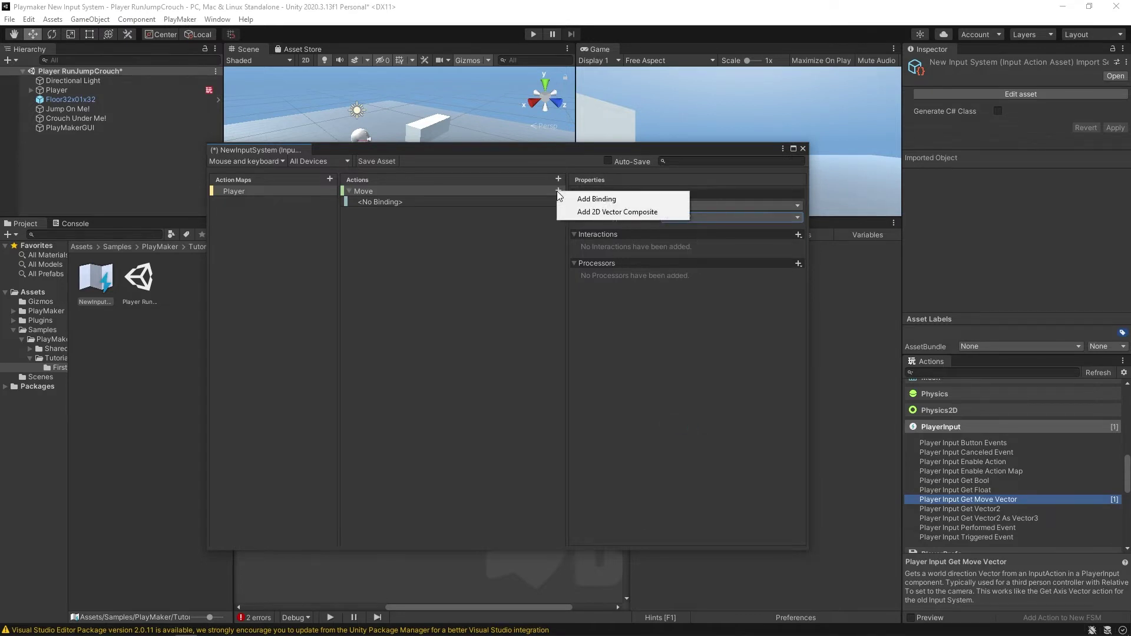
{"action": "left_click", "coordinate": [594, 212]}
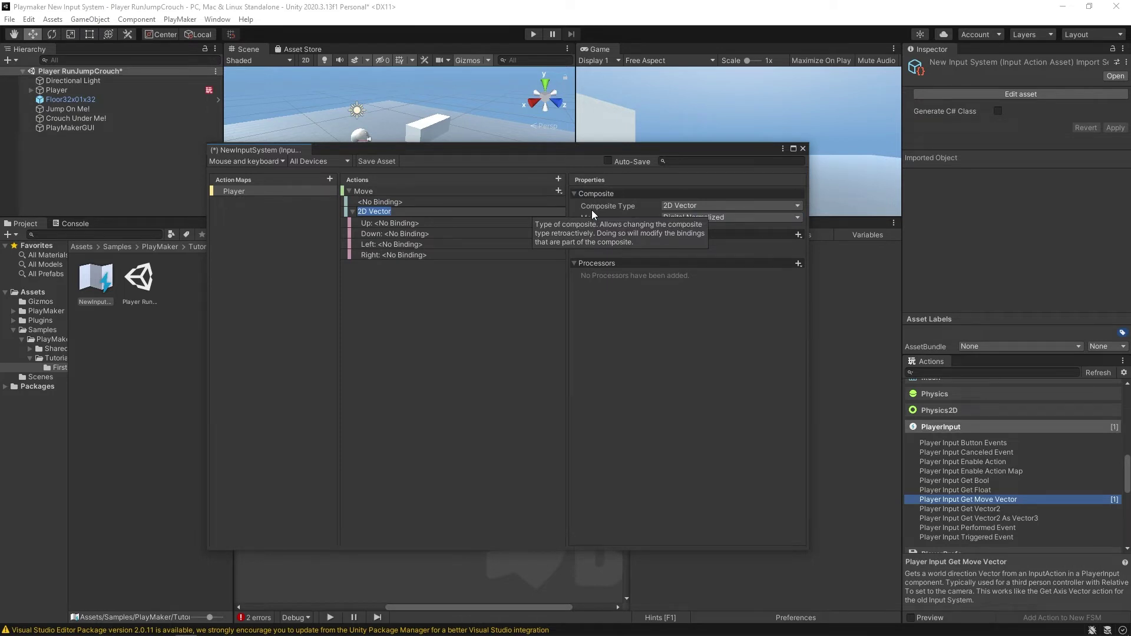
{"action": "type", "text": "wasd"}
{"action": "key", "text": "Return"}
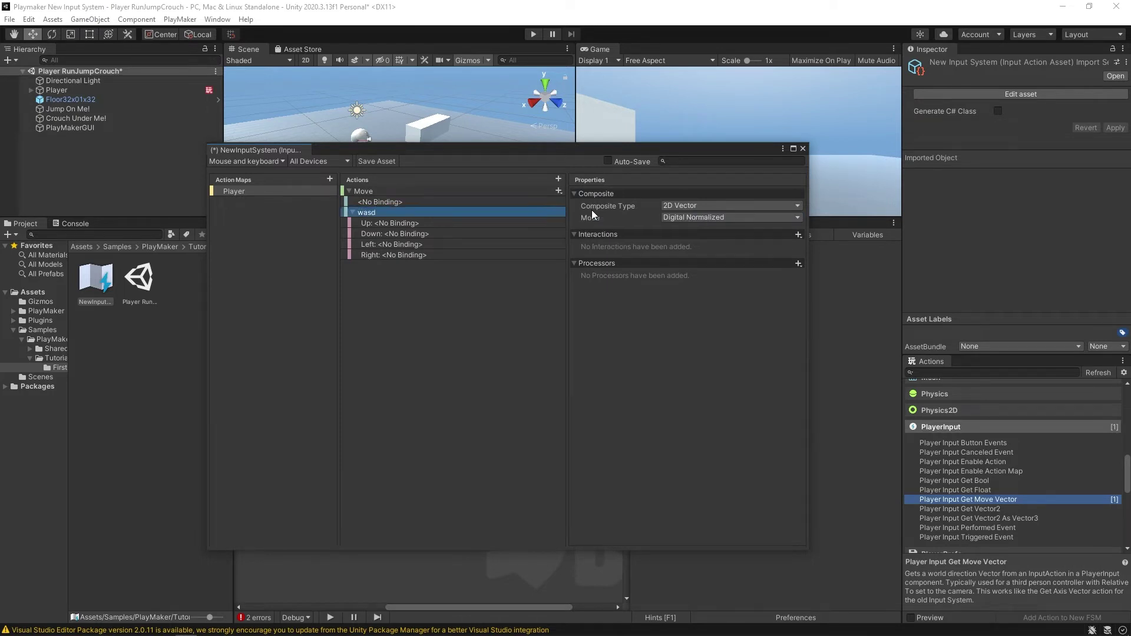
Delete the empty binding above the wasd composite in the Move action.
{"action": "right_click", "coordinate": [391, 203]}
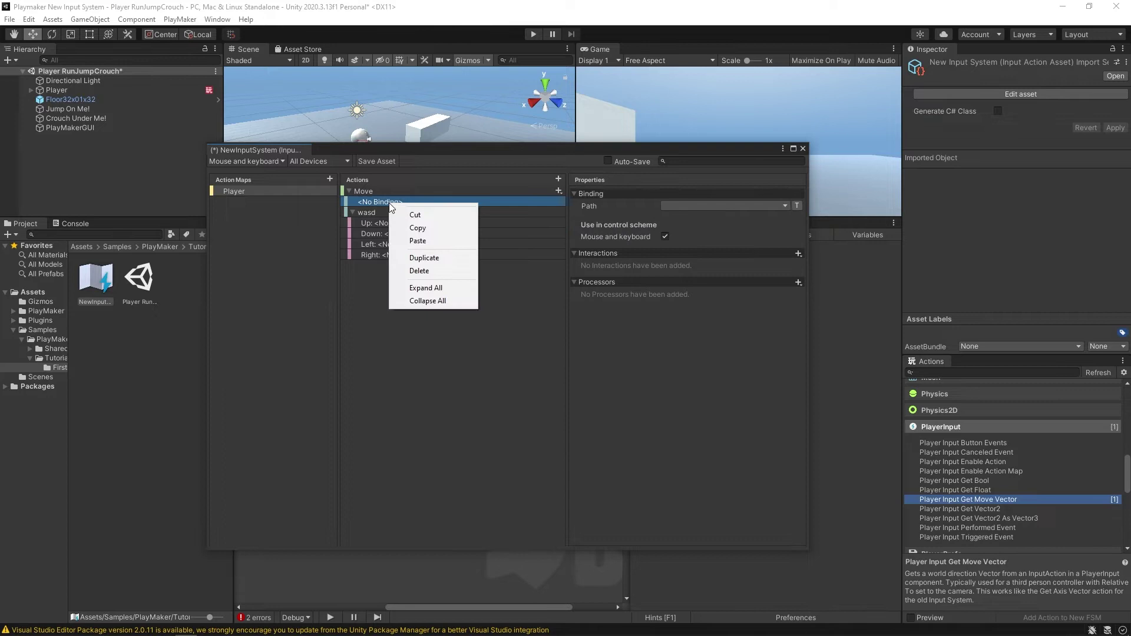
{"action": "left_click", "coordinate": [424, 272]}
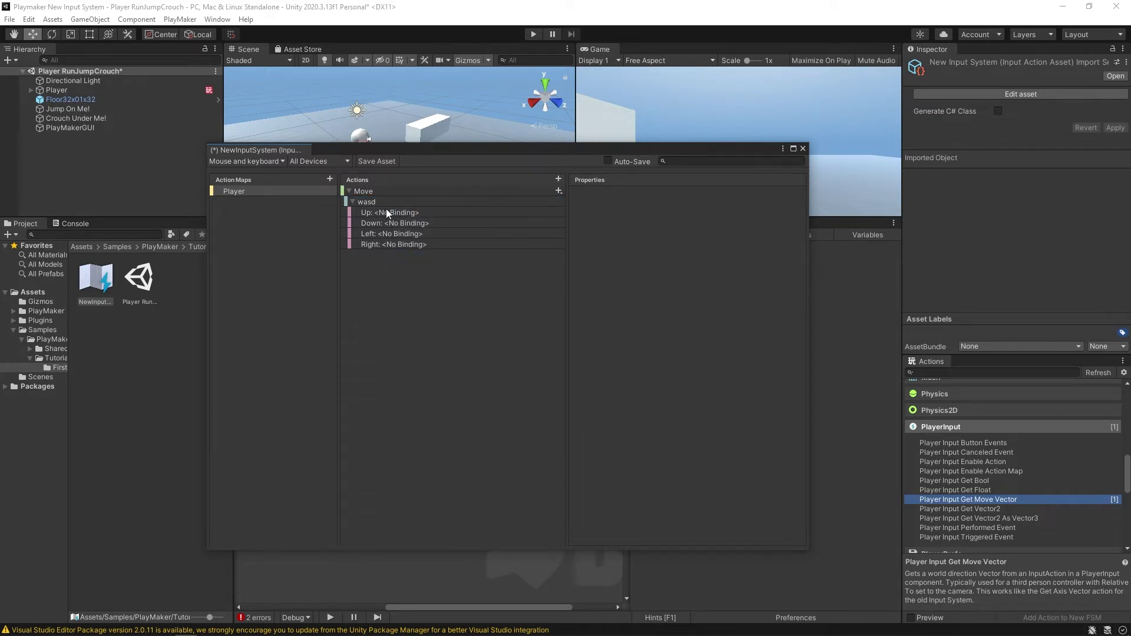
Bind the Up part of the wasd composite to the keyboard's Up Arrow key.
{"action": "left_click", "coordinate": [377, 213]}
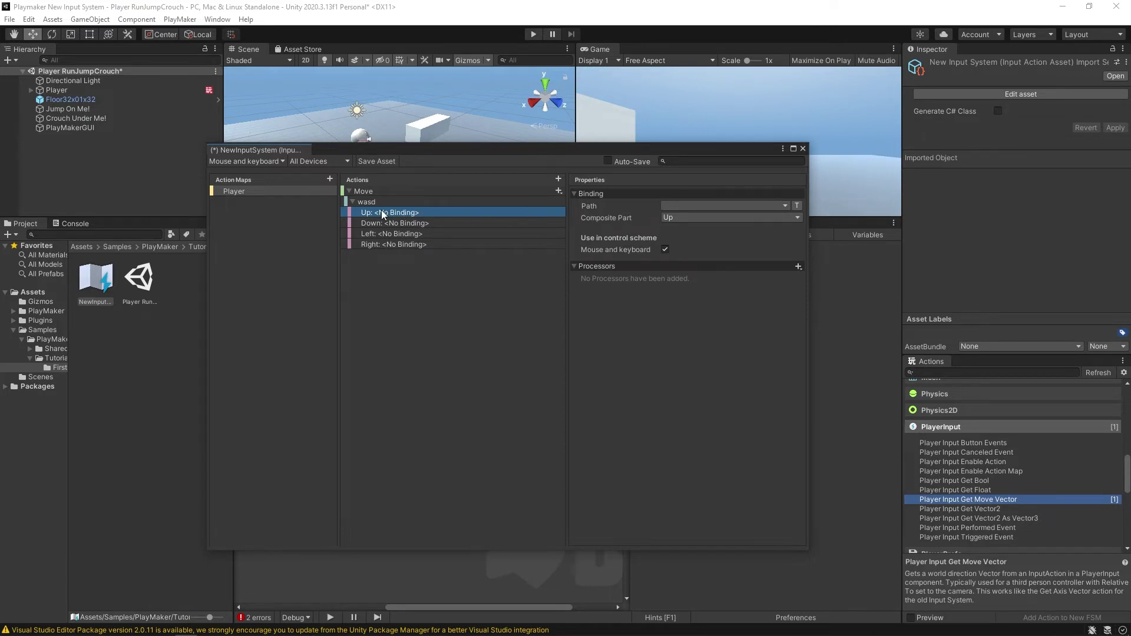
{"action": "left_click", "coordinate": [679, 207]}
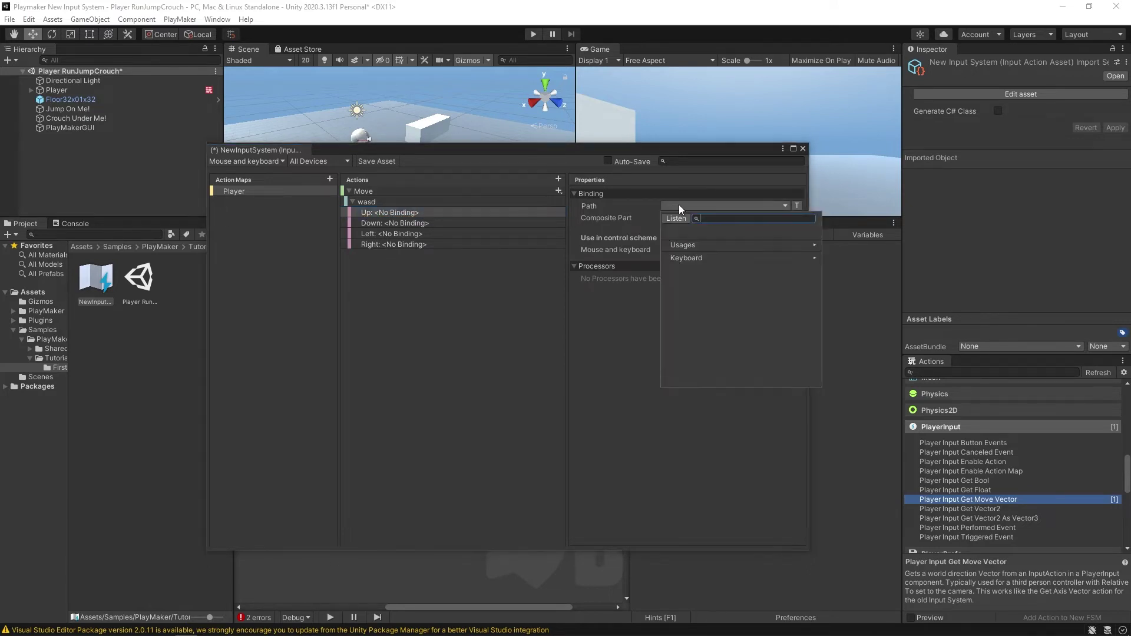
{"action": "left_click", "coordinate": [674, 221]}
{"action": "key", "text": "Up"}
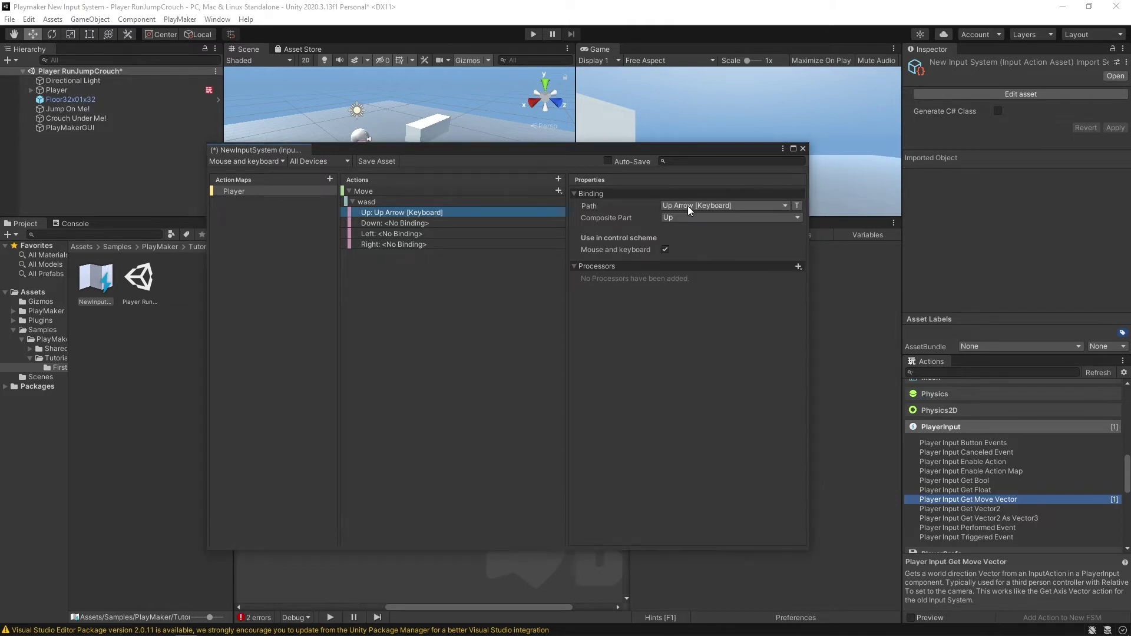
Change the Up part's binding path in the wasd composite to W [Keyboard].
{"action": "left_click", "coordinate": [688, 206]}
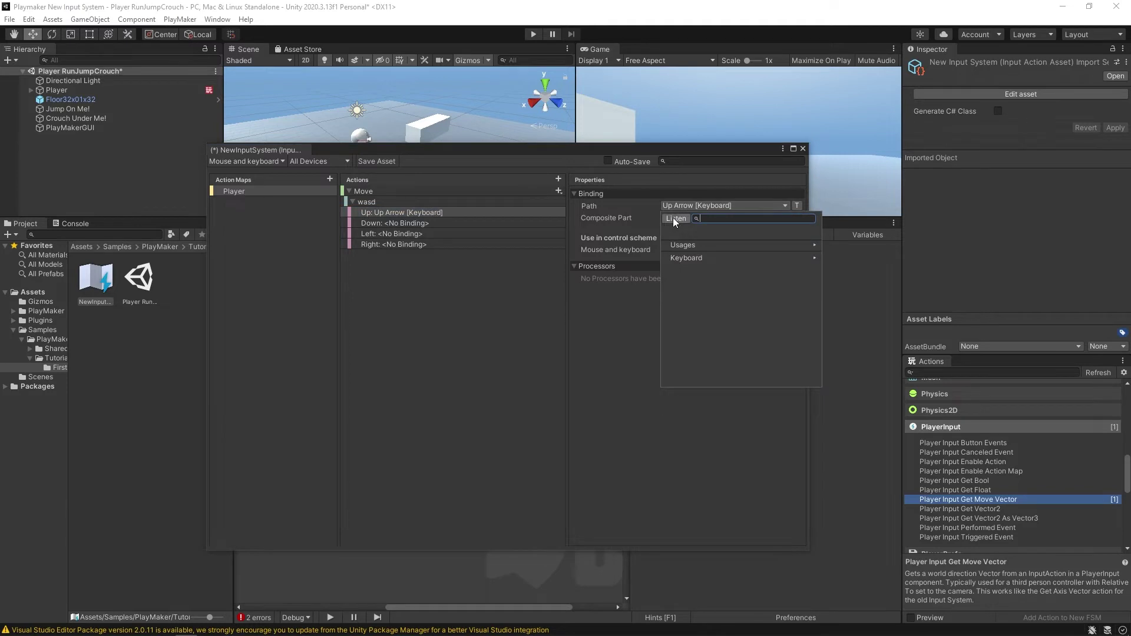
{"action": "left_click", "coordinate": [672, 217]}
{"action": "key", "text": "w"}
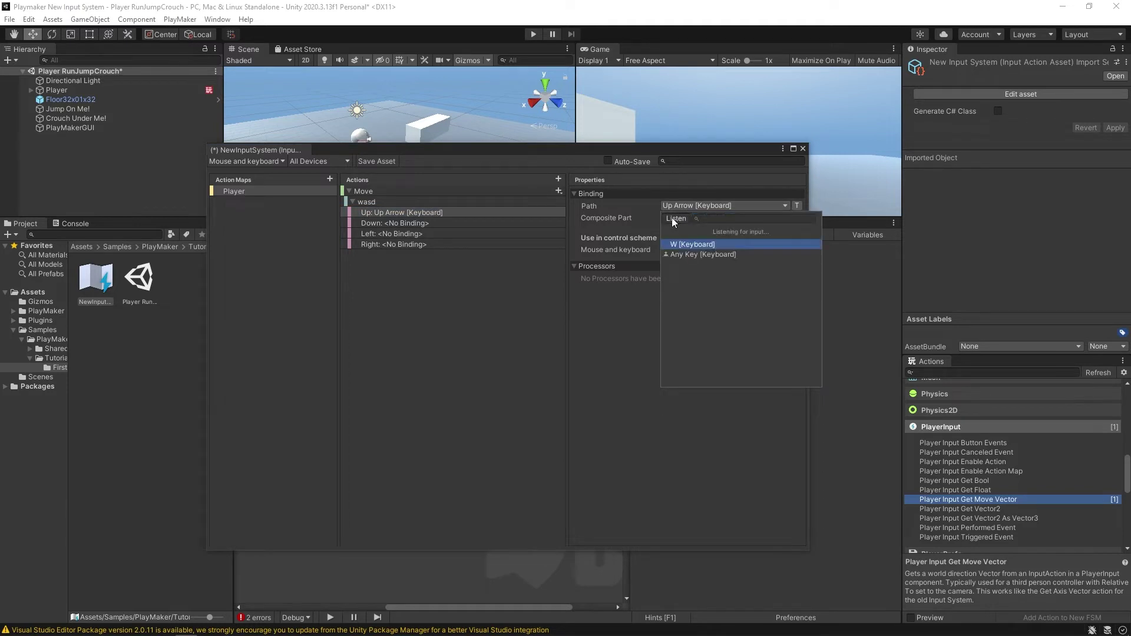
{"action": "left_click", "coordinate": [691, 244]}
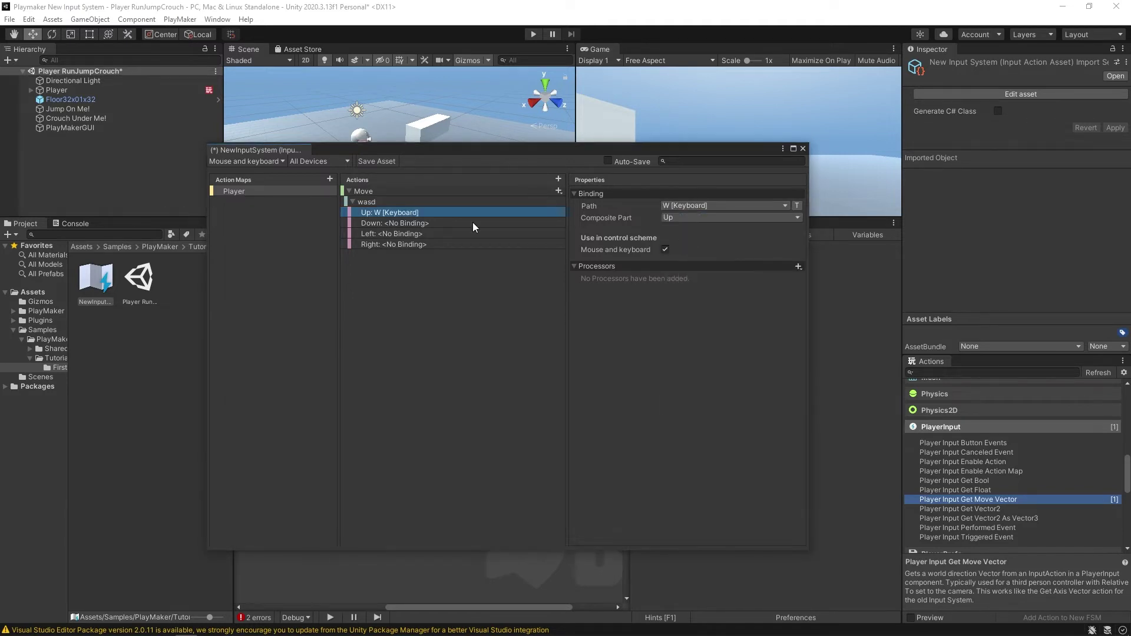
Bind the Down part of the wasd composite to S [Keyboard].
{"action": "left_click", "coordinate": [375, 224]}
{"action": "left_click", "coordinate": [673, 206]}
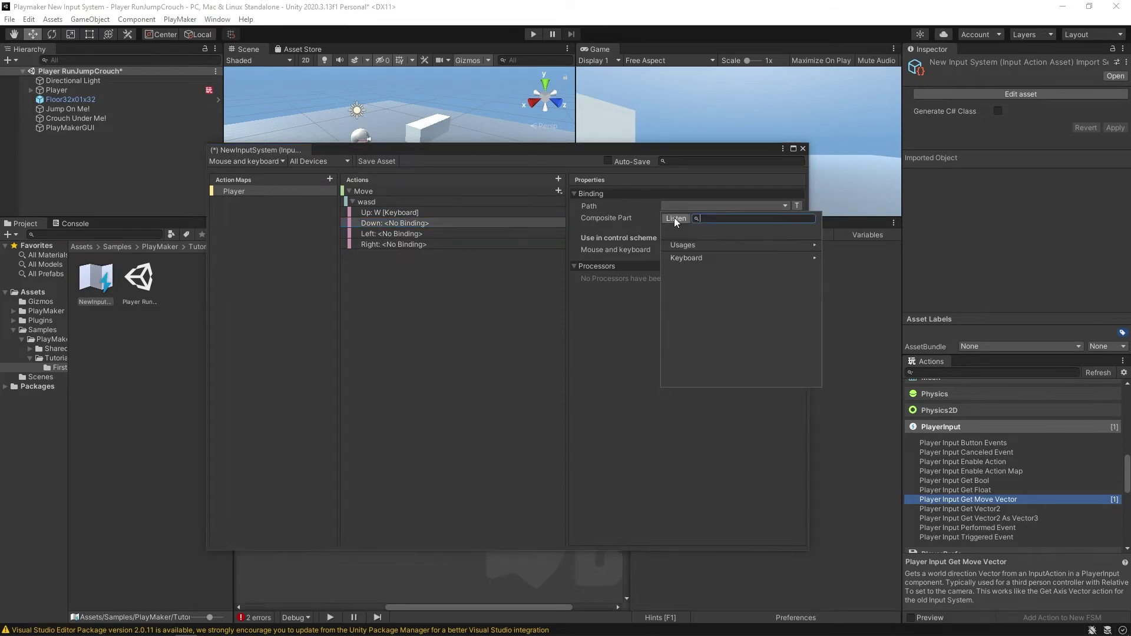
{"action": "left_click", "coordinate": [674, 217]}
{"action": "key", "text": "s"}
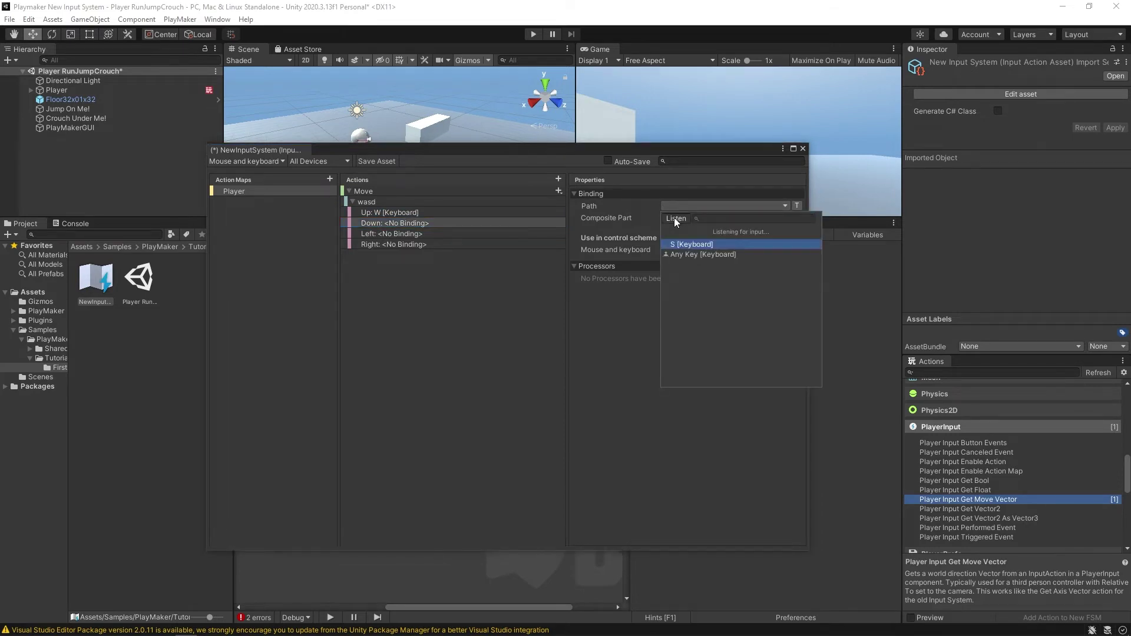
{"action": "left_click", "coordinate": [696, 245]}
Bind the Left part of the wasd composite to A [Keyboard].
{"action": "left_click", "coordinate": [389, 234]}
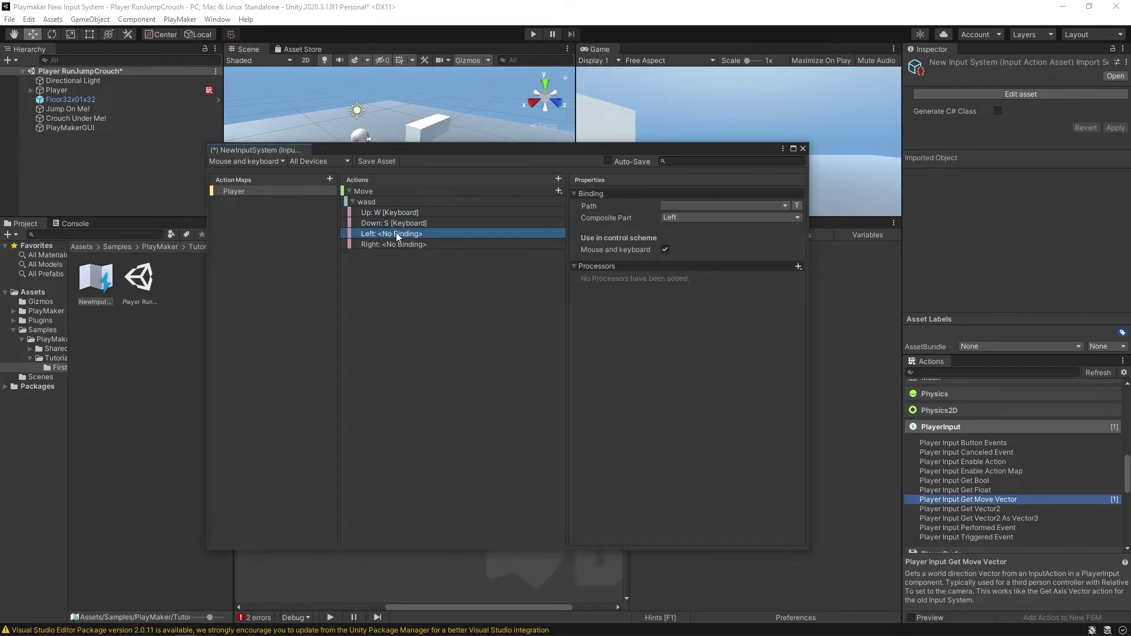
{"action": "left_click", "coordinate": [679, 204]}
{"action": "left_click", "coordinate": [672, 221]}
{"action": "key", "text": "a"}
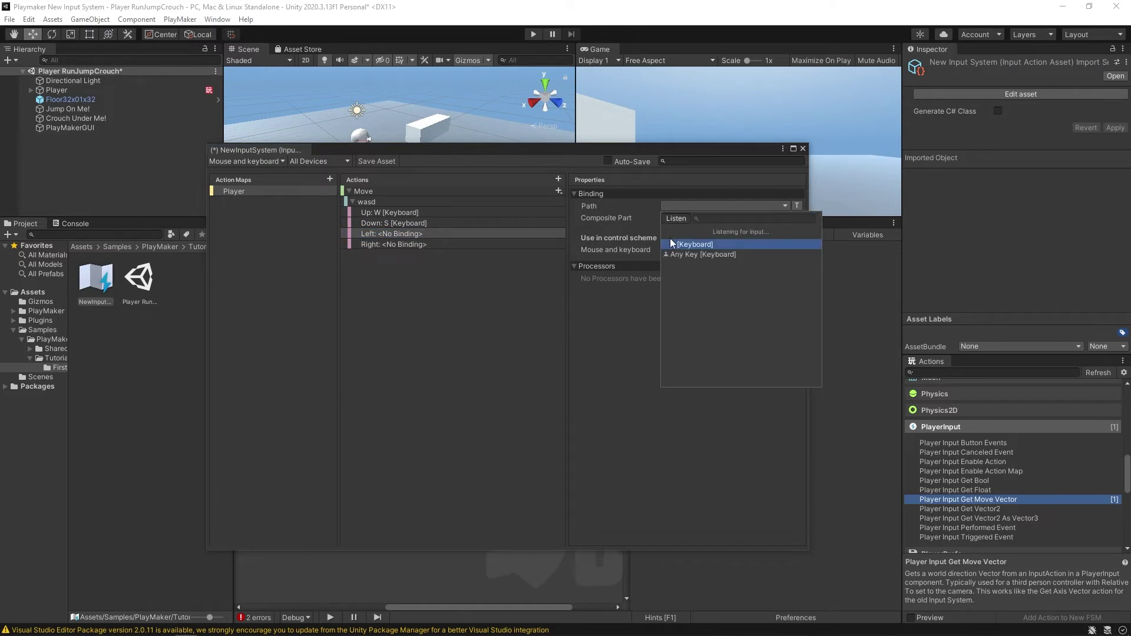
{"action": "left_click", "coordinate": [674, 243]}
Bind the Right part of the wasd composite to D [Keyboard].
{"action": "left_click", "coordinate": [438, 244]}
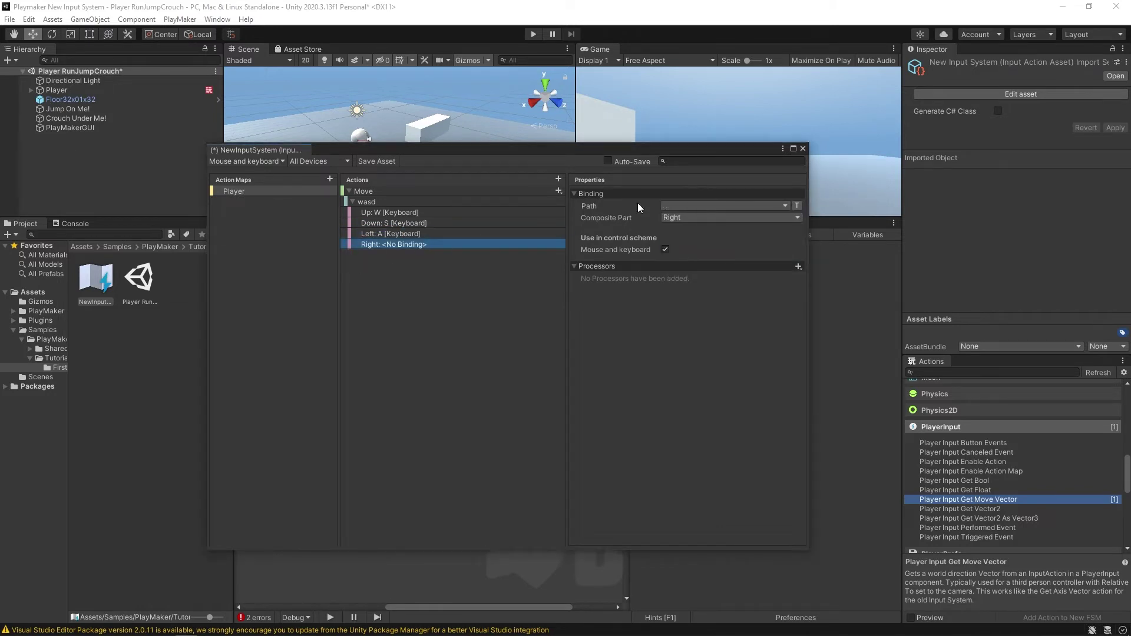
{"action": "left_click", "coordinate": [704, 206]}
{"action": "left_click", "coordinate": [676, 220]}
{"action": "key", "text": "d"}
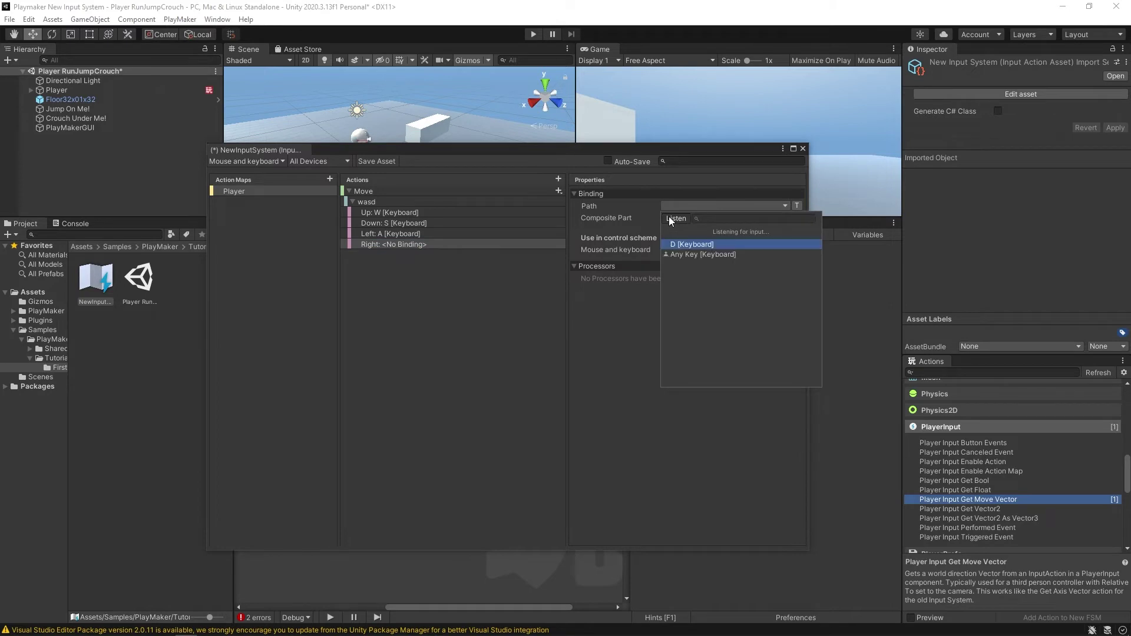
{"action": "left_click", "coordinate": [679, 244]}
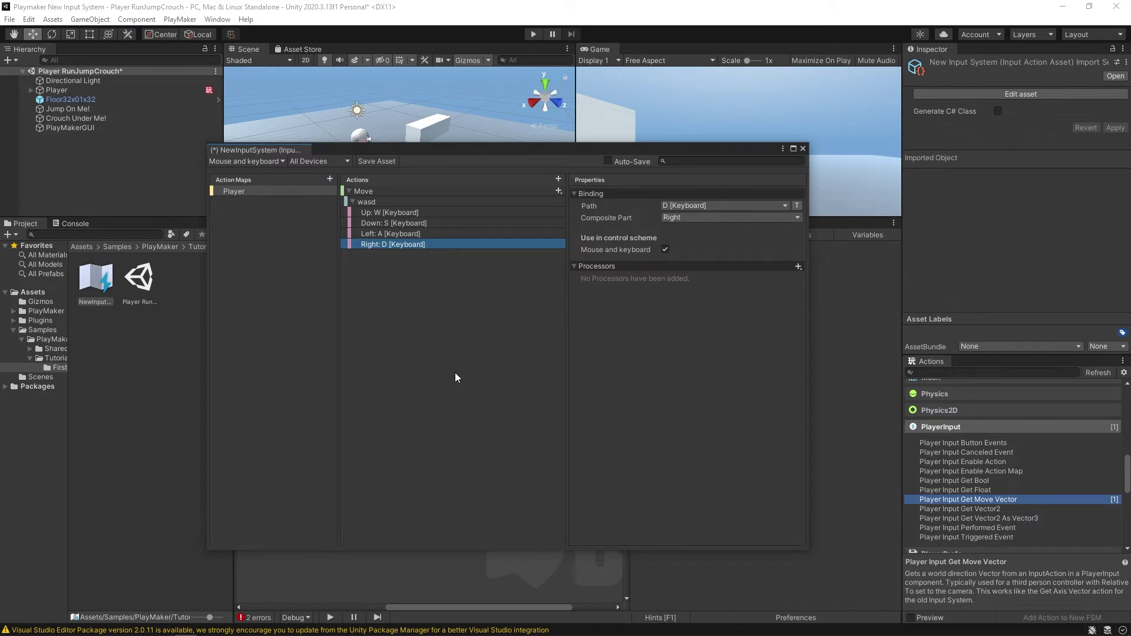
Save the NewInputSystem asset and close its editor, leaving Auto-Save off.
{"action": "left_click", "coordinate": [373, 161]}
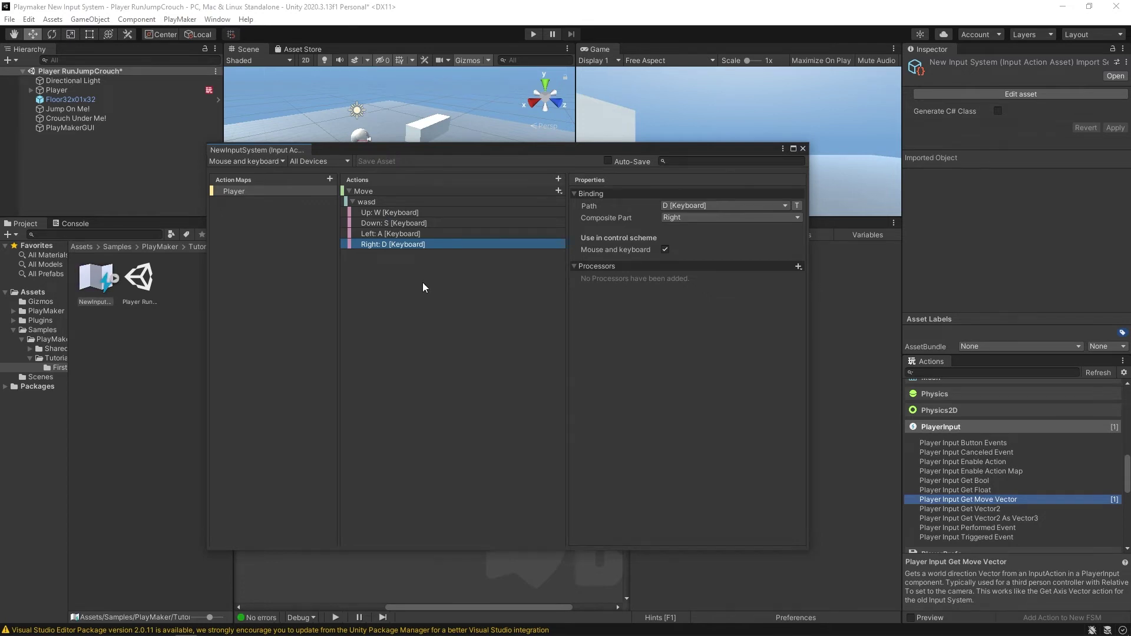
{"action": "left_click", "coordinate": [608, 161]}
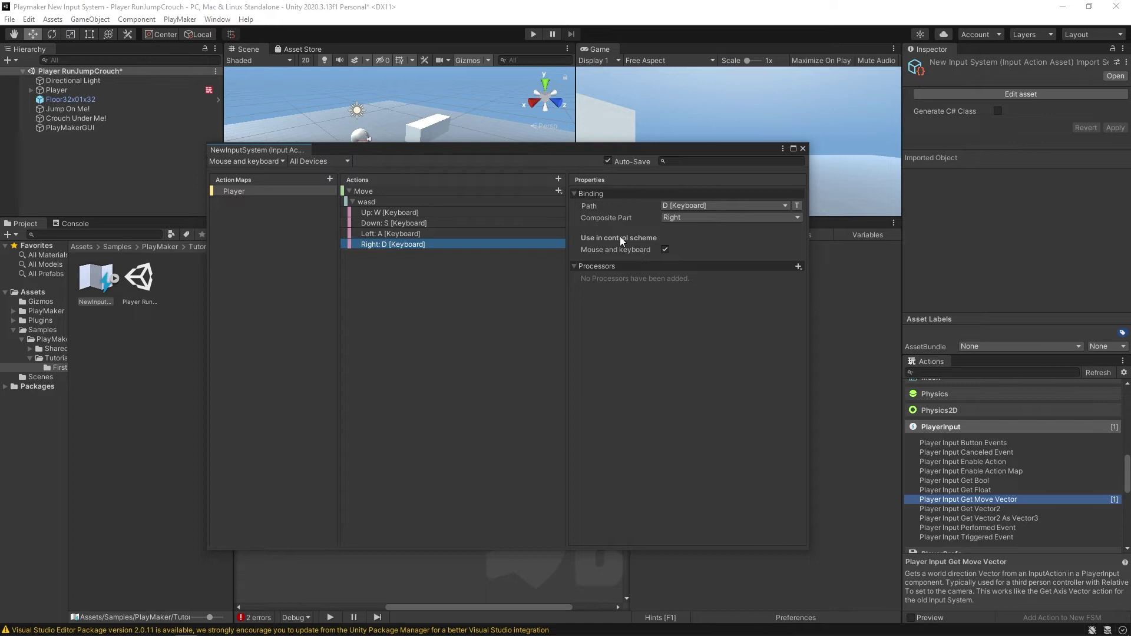
{"action": "left_click", "coordinate": [607, 162]}
{"action": "left_click", "coordinate": [803, 148]}
Assign the NewInputSystem asset as the Actions of the Player object's Player Input component.
{"action": "left_click", "coordinate": [57, 89]}
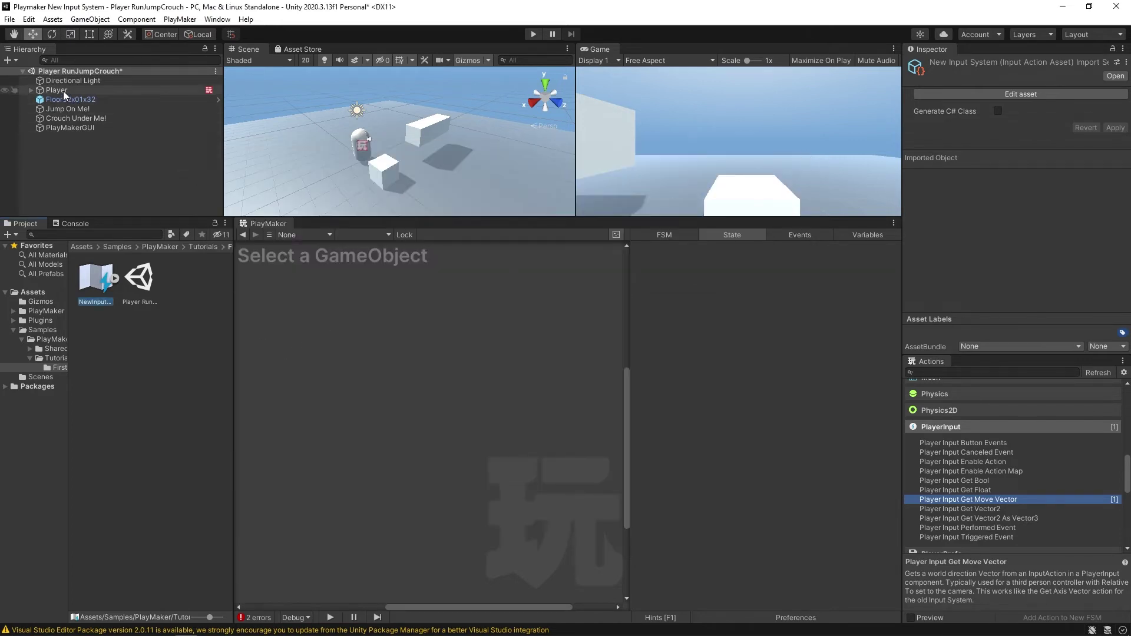
{"action": "scroll", "coordinate": [939, 209], "scroll_direction": "down", "scroll_amount": 10}
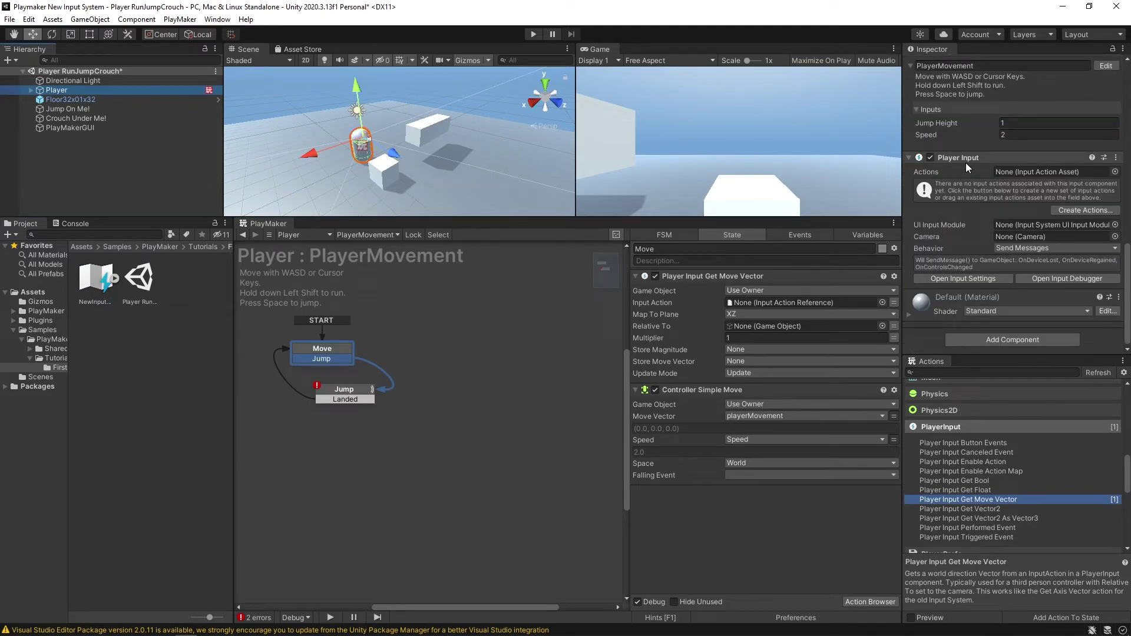
{"action": "left_click", "coordinate": [1115, 171]}
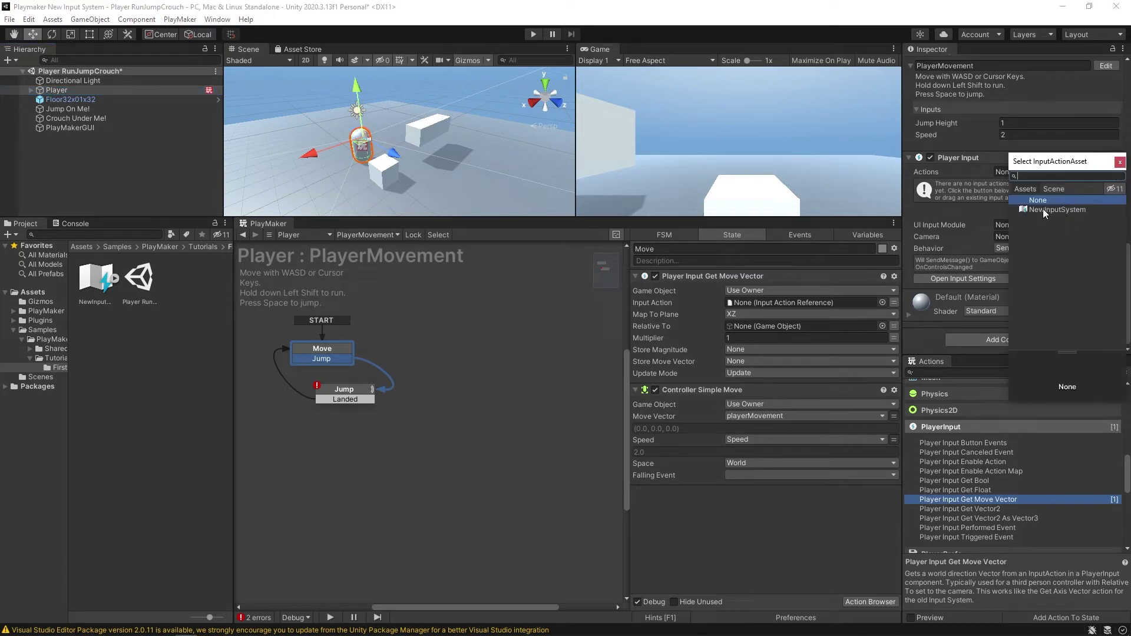
{"action": "double_click", "coordinate": [1047, 211]}
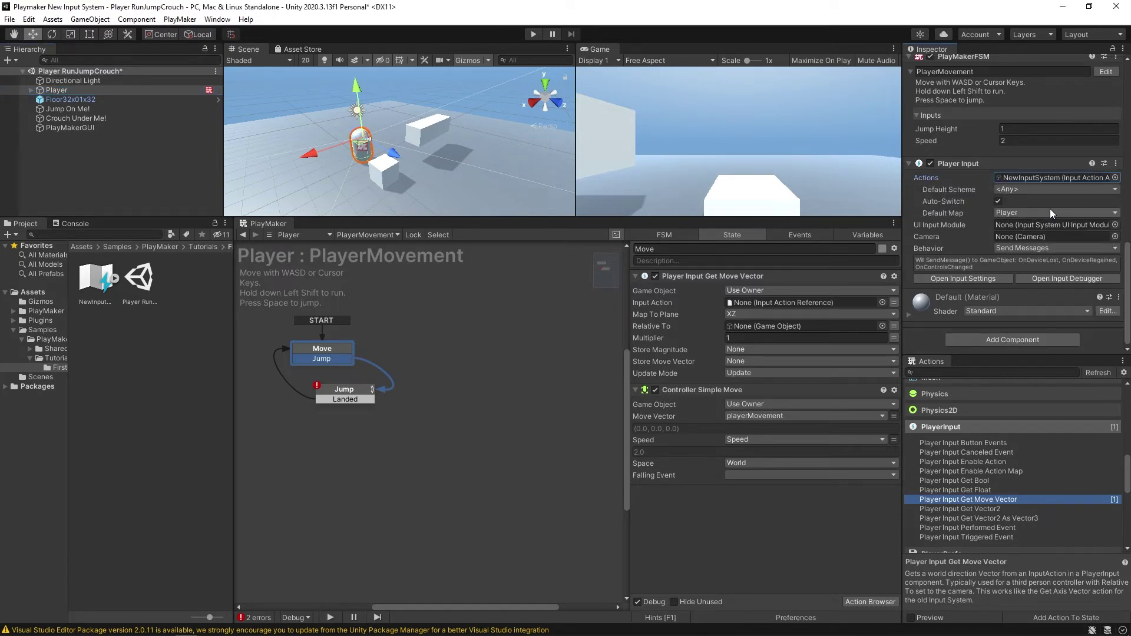
In the Move state's Player Input Get Move Vector action, set Input Action to Player/Move and Store Move Vector to playerMovement.
{"action": "left_click", "coordinate": [687, 278]}
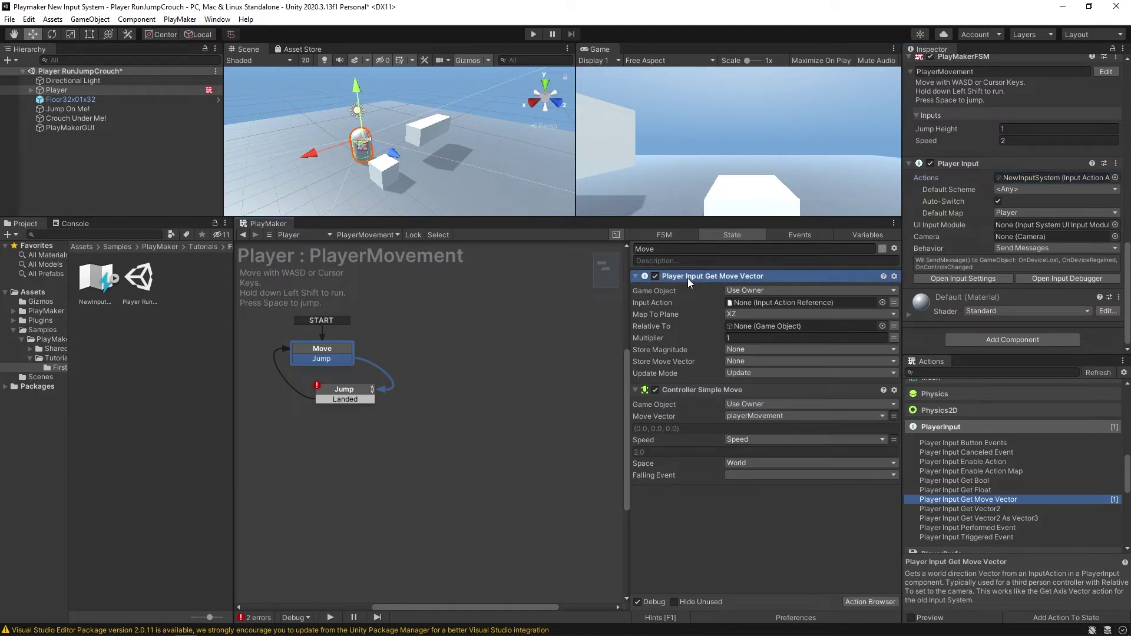
{"action": "left_click", "coordinate": [882, 303]}
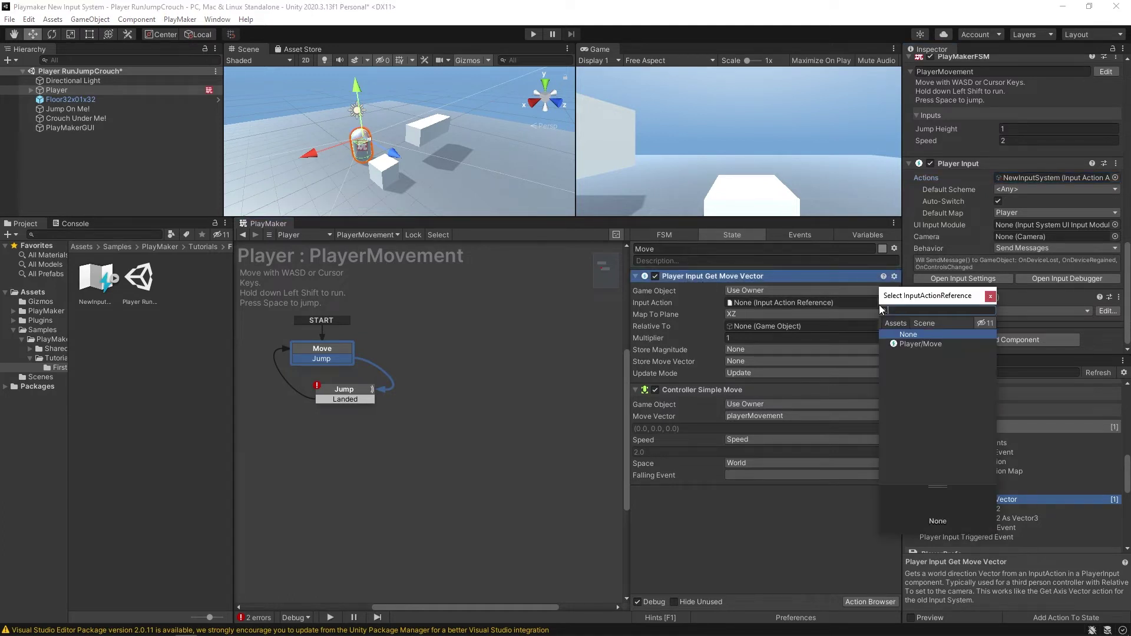
{"action": "left_click", "coordinate": [918, 345]}
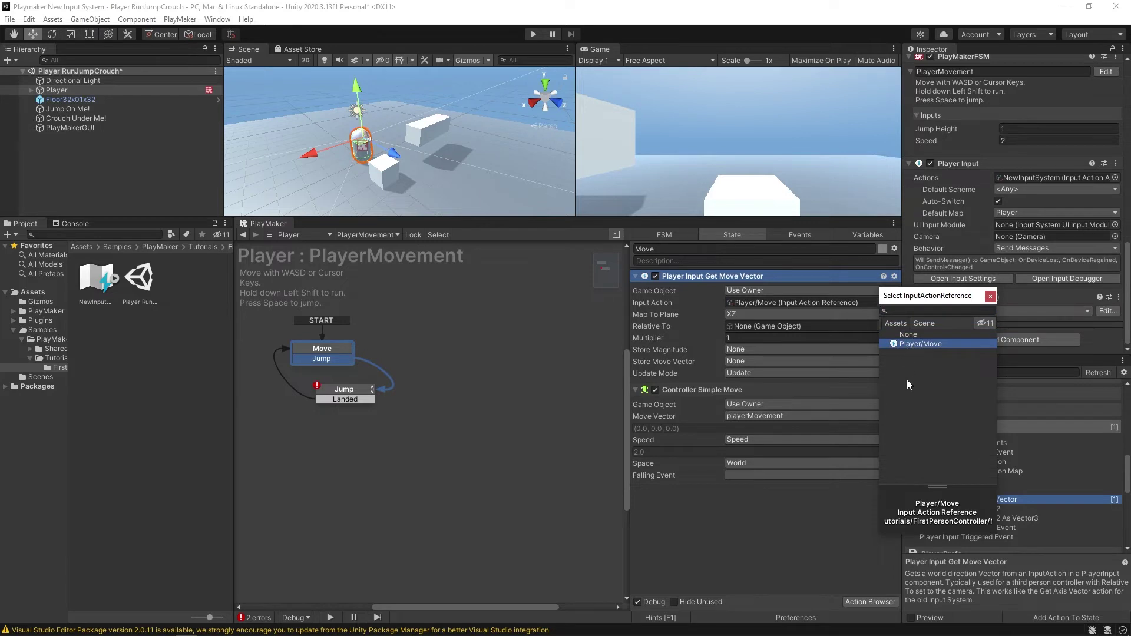
{"action": "double_click", "coordinate": [894, 345]}
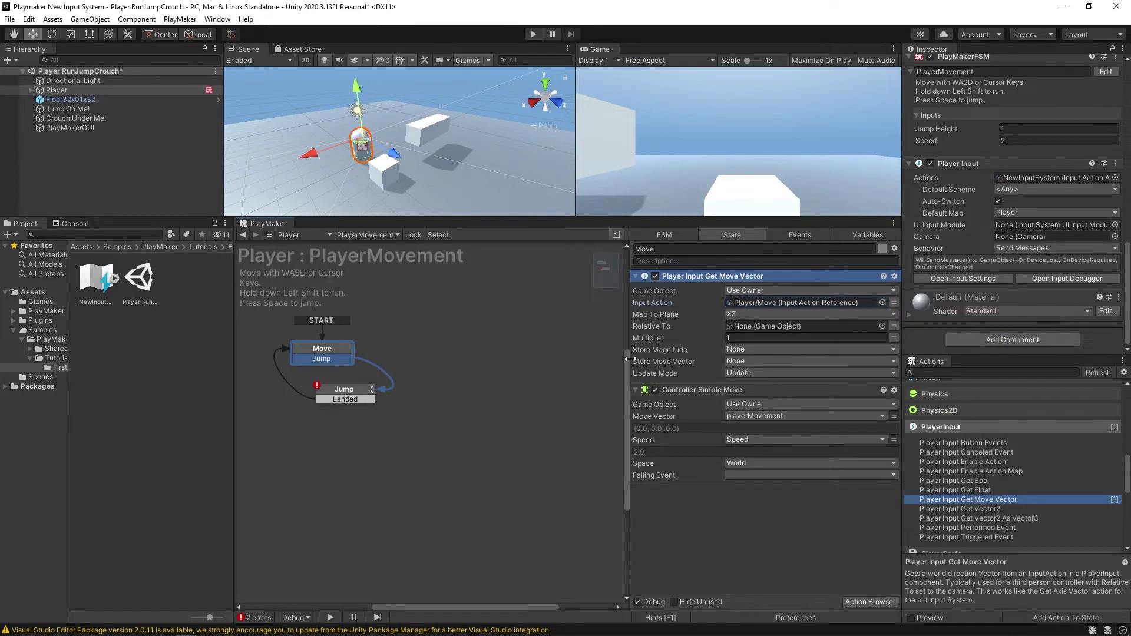
{"action": "left_click", "coordinate": [747, 362]}
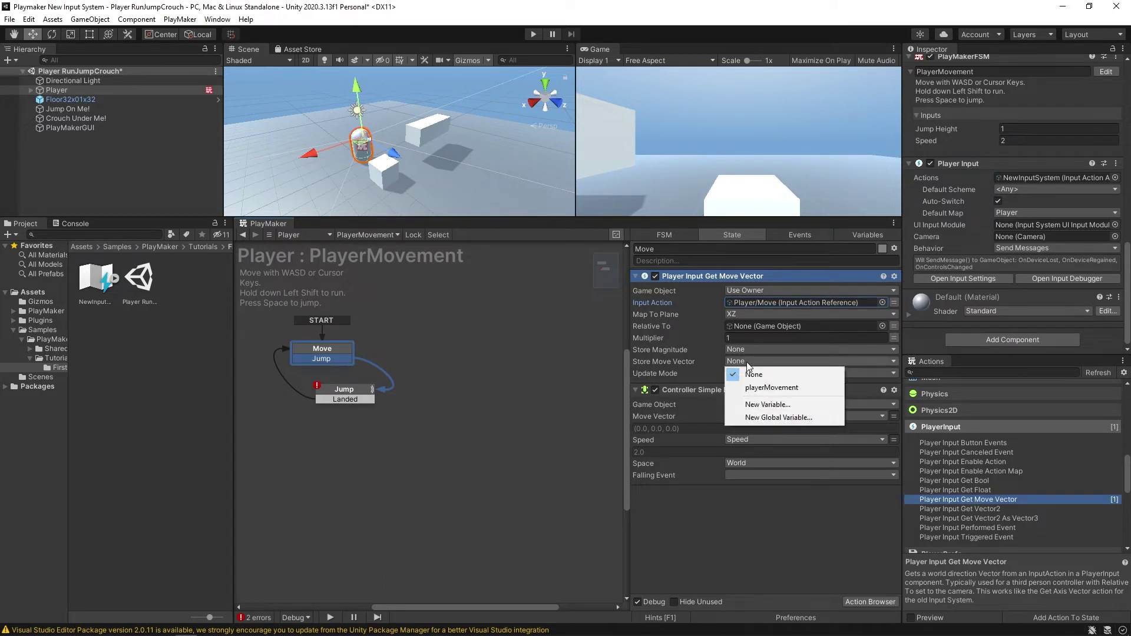
{"action": "left_click", "coordinate": [765, 387]}
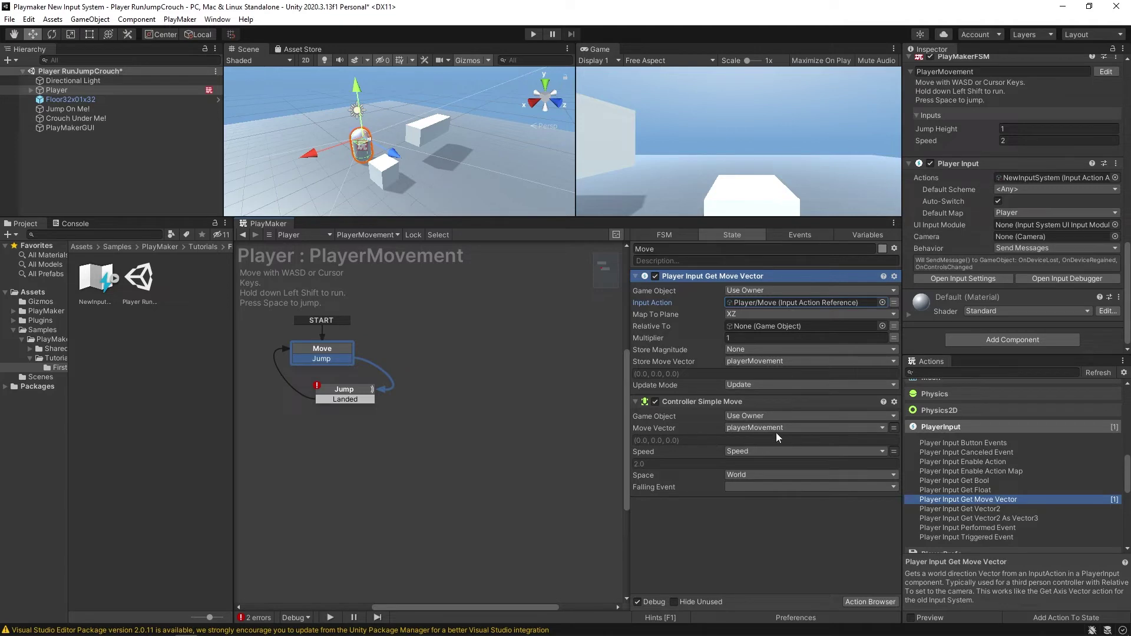
Enlarge the Scene and Game views and disable the PlayerLook FSM component on the Player object.
{"action": "left_click_drag", "start_coordinate": [696, 217], "coordinate": [689, 261]}
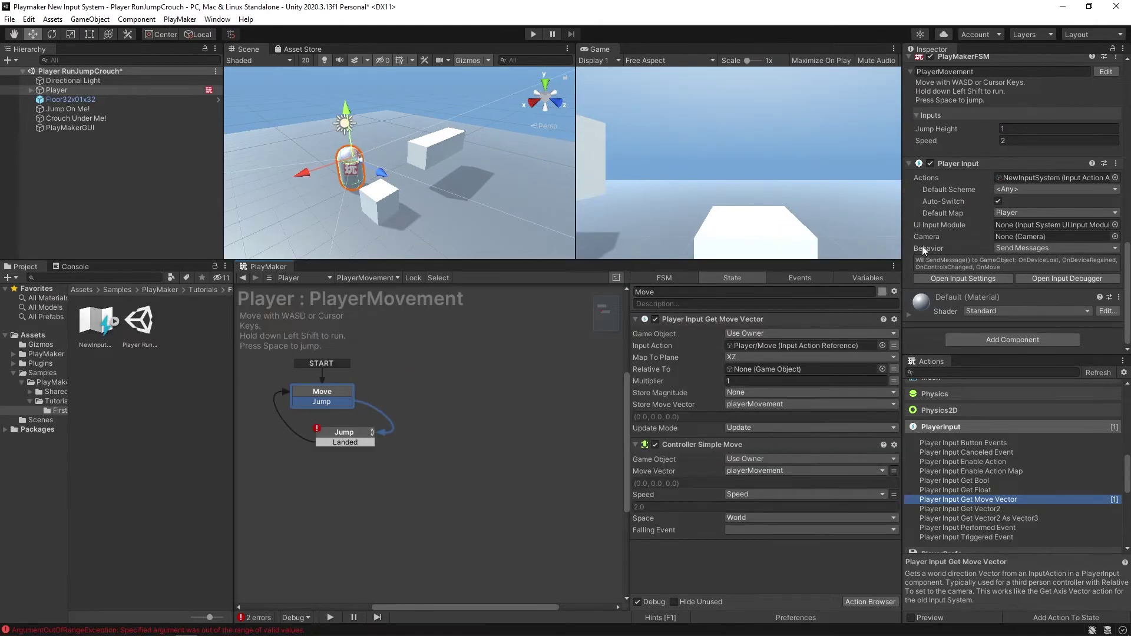
{"action": "scroll", "coordinate": [939, 227], "scroll_direction": "up", "scroll_amount": 5}
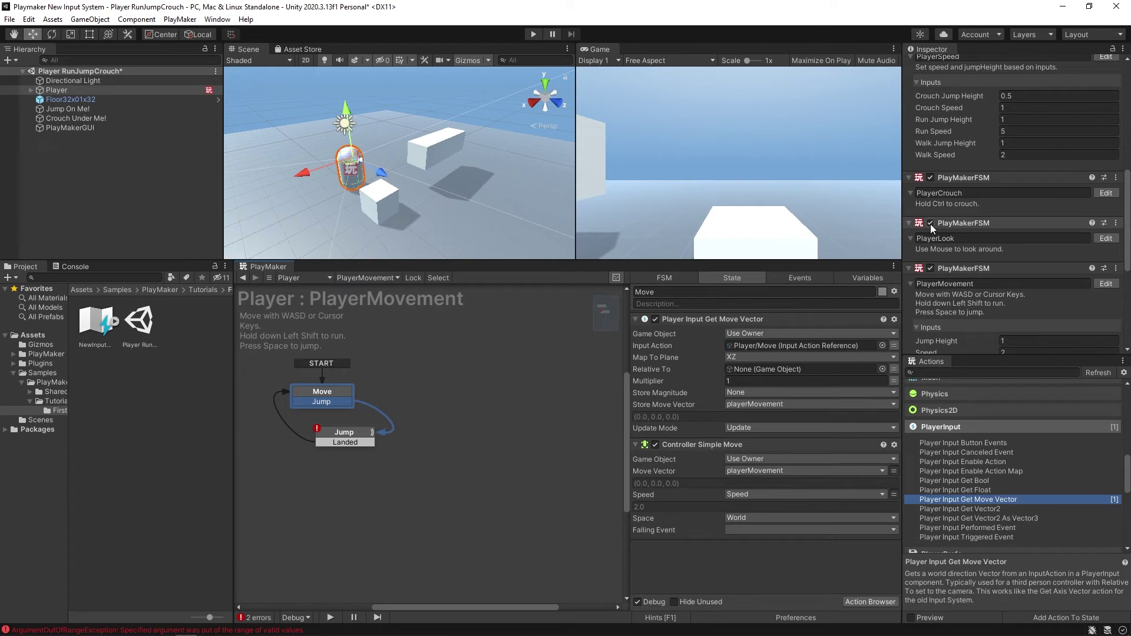
{"action": "left_click", "coordinate": [931, 223]}
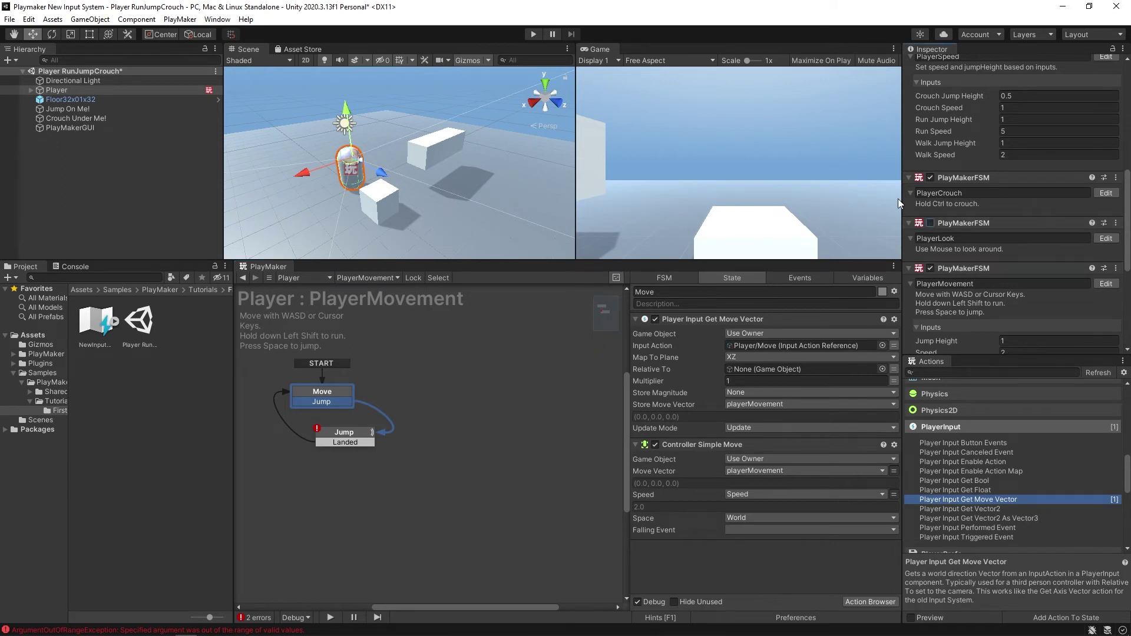
Play the scene to test moving the player backward and sideways with the new bindings, and stop play mode.
{"action": "left_click", "coordinate": [533, 34]}
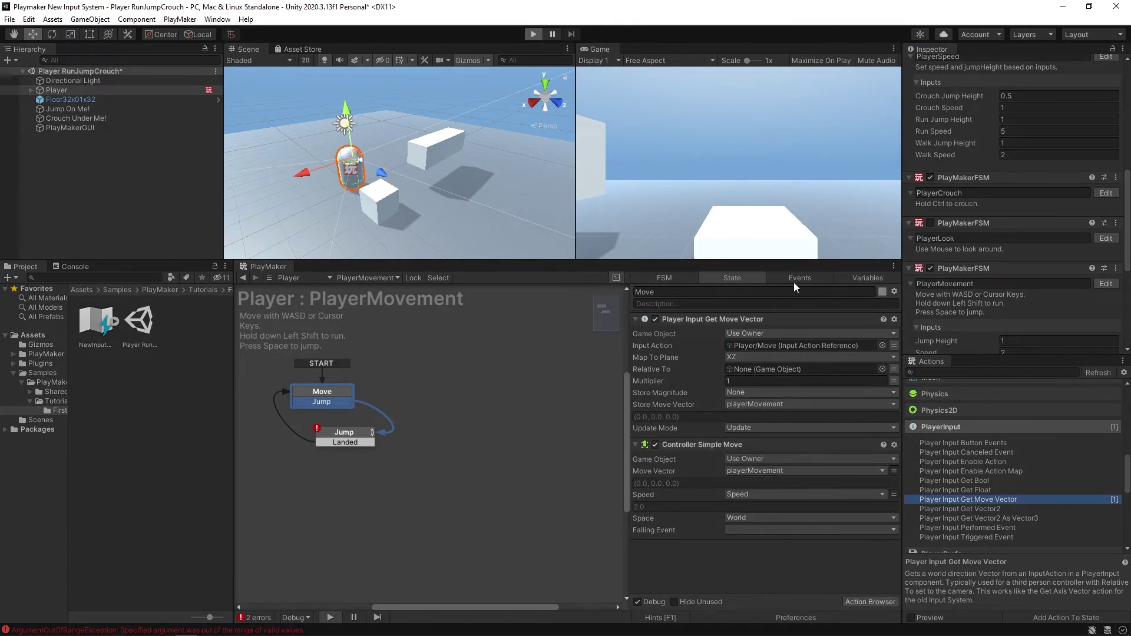
{"action": "key", "text": "s"}
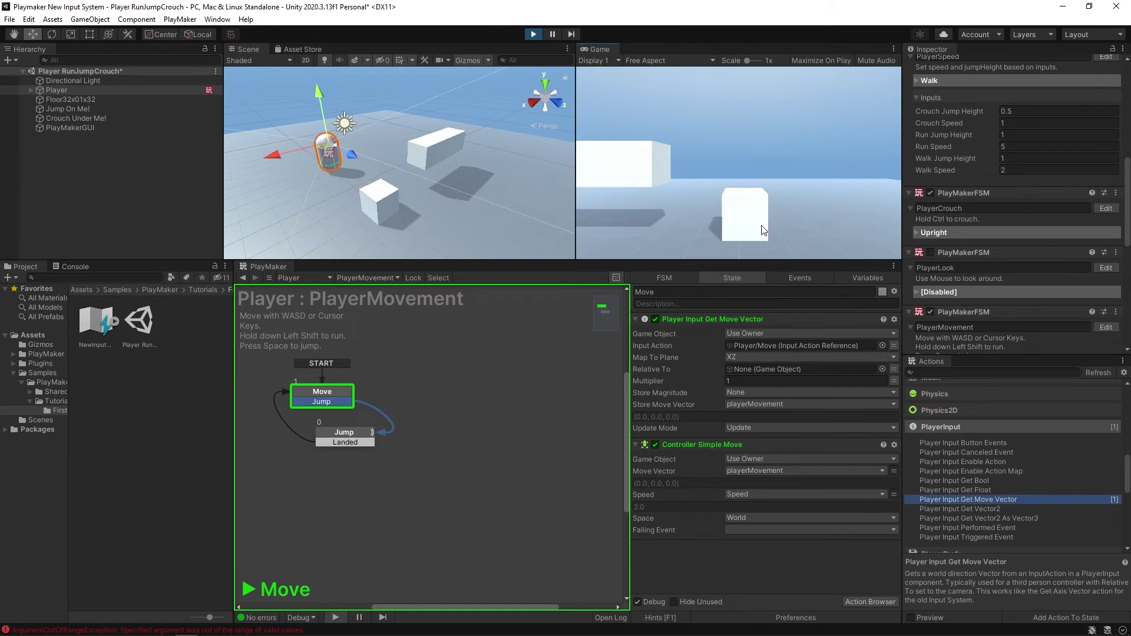
{"action": "key", "text": "a"}
{"action": "key", "text": "a"}
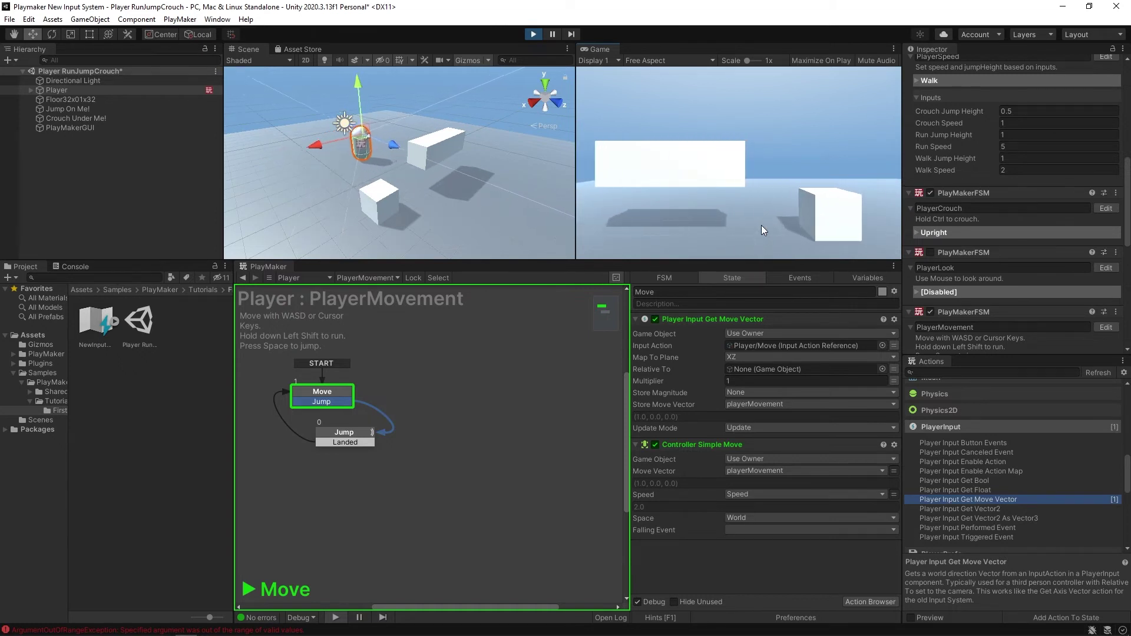
{"action": "key", "text": "d"}
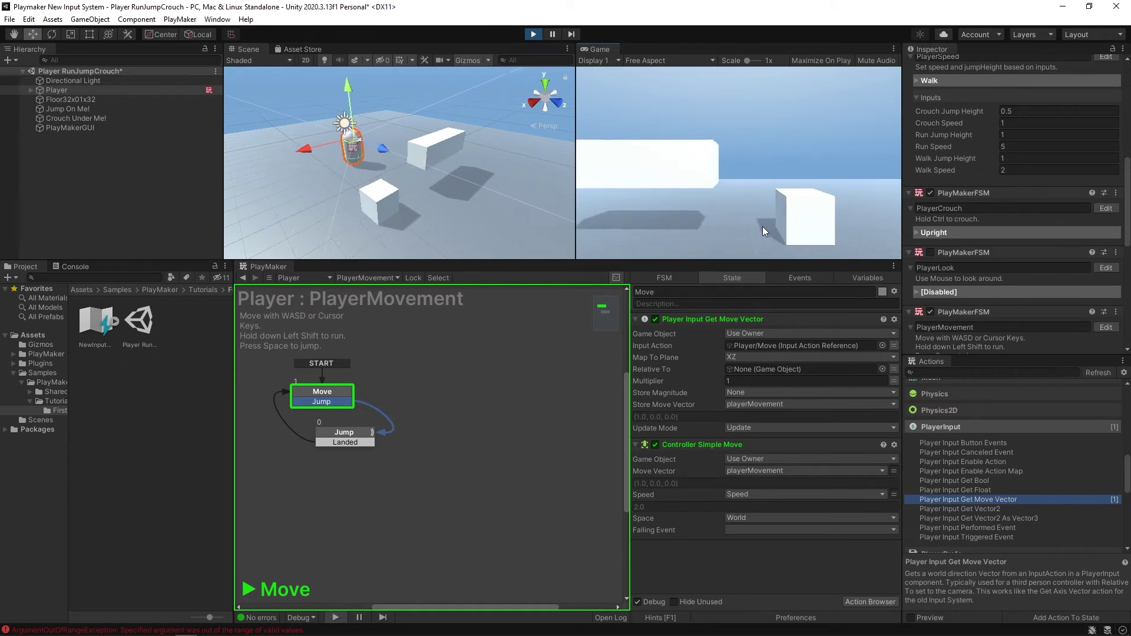
{"action": "key", "text": "d"}
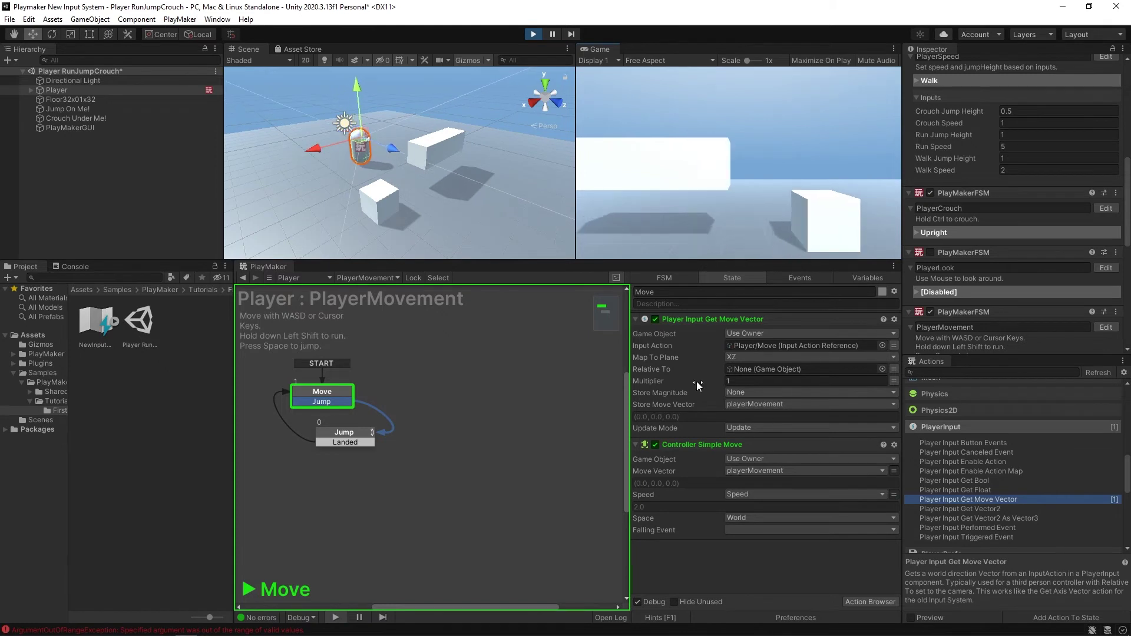
{"action": "left_click", "coordinate": [533, 33]}
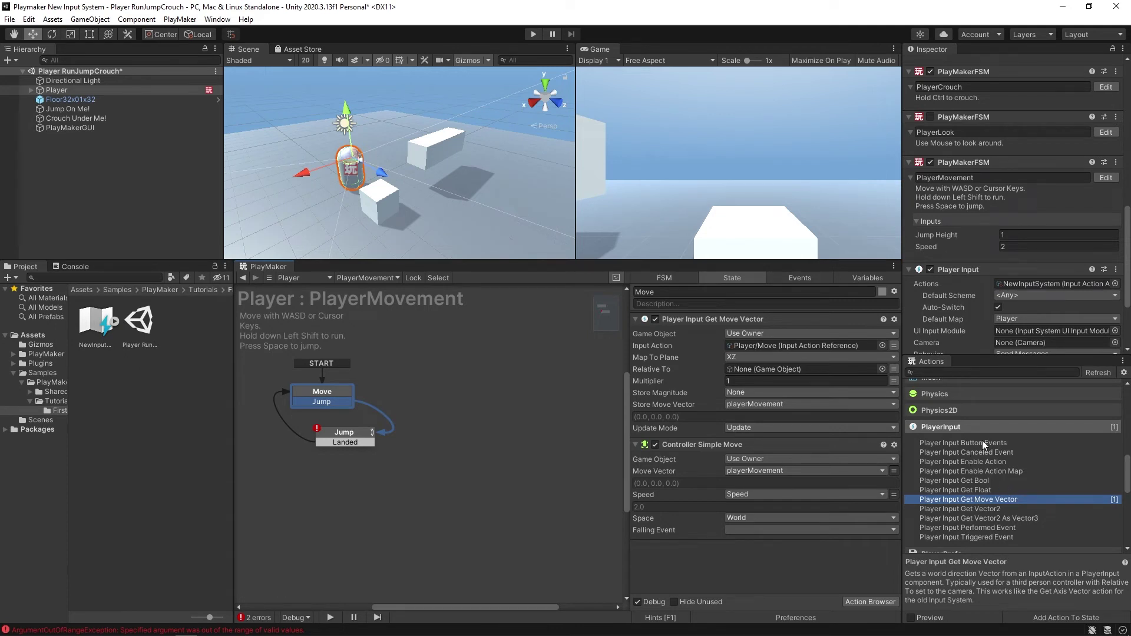
Add a Player Input Button Events action below Controller Simple Move in the PlayerMovement FSM's Move state.
{"action": "left_click", "coordinate": [933, 445]}
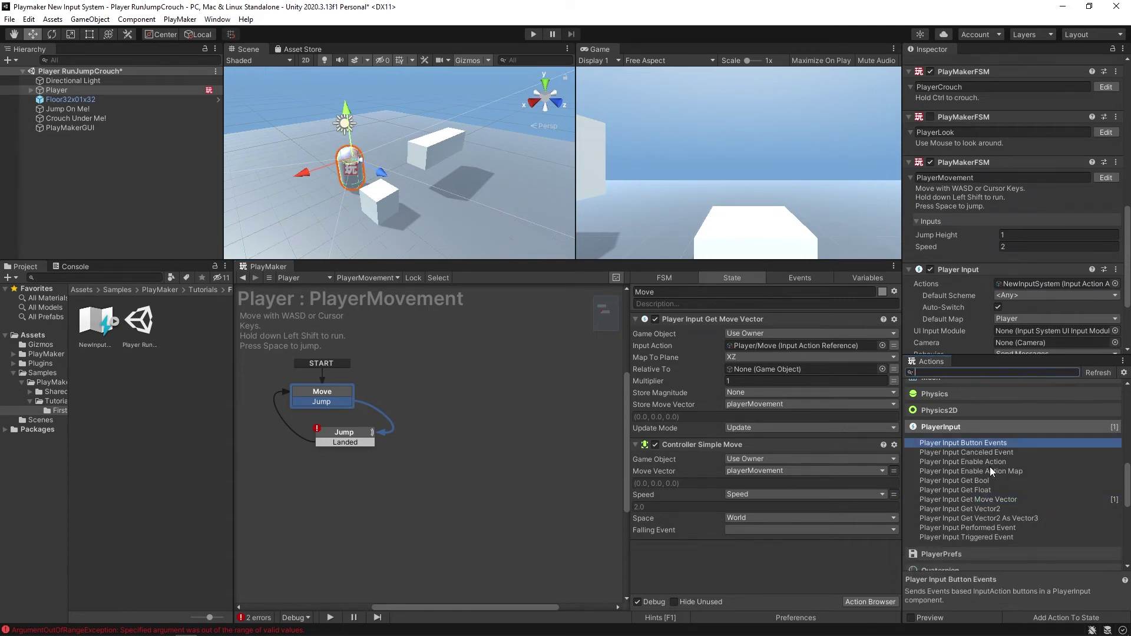
{"action": "left_click_drag", "start_coordinate": [950, 456], "coordinate": [713, 580]}
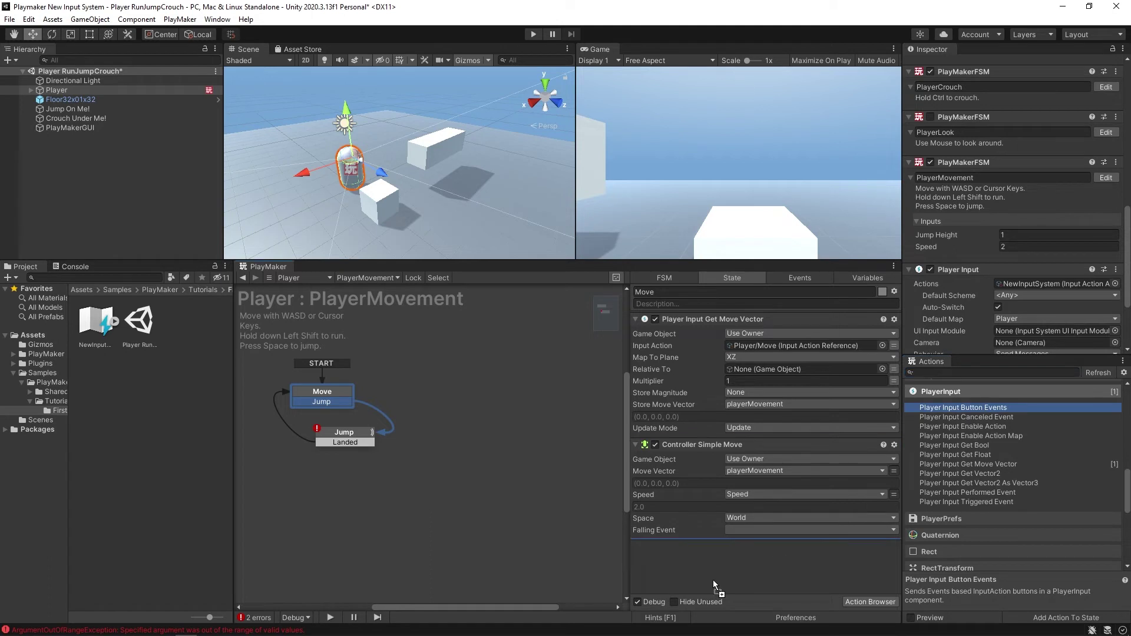
Open the NewInputSystem asset for editing and add an action named Jump to the Player action map.
{"action": "double_click", "coordinate": [100, 328]}
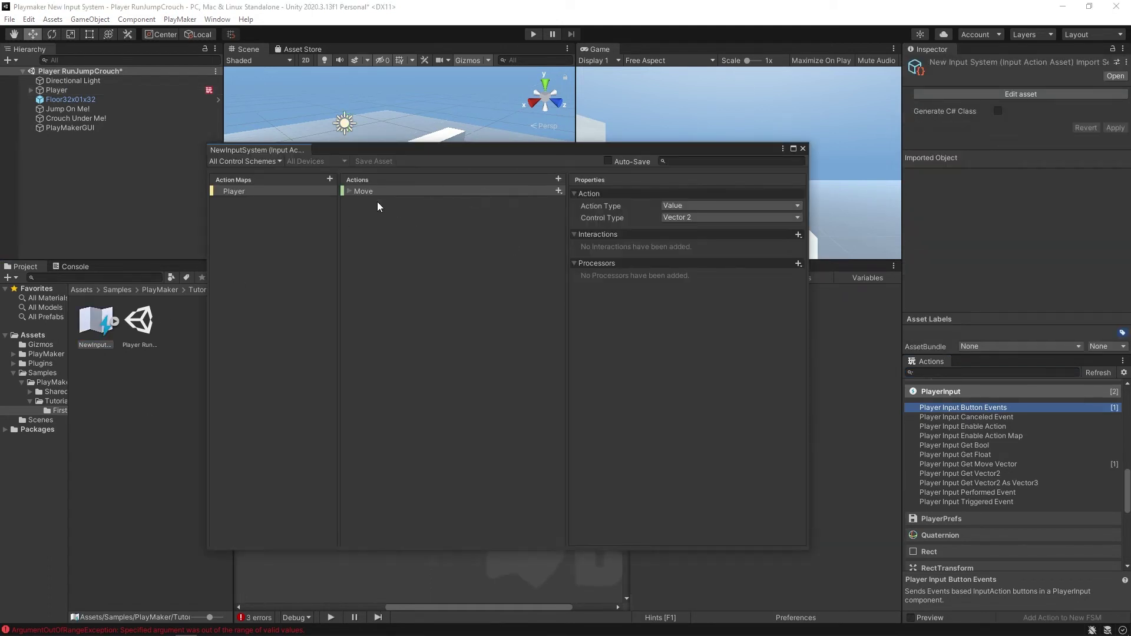
{"action": "left_click", "coordinate": [559, 180]}
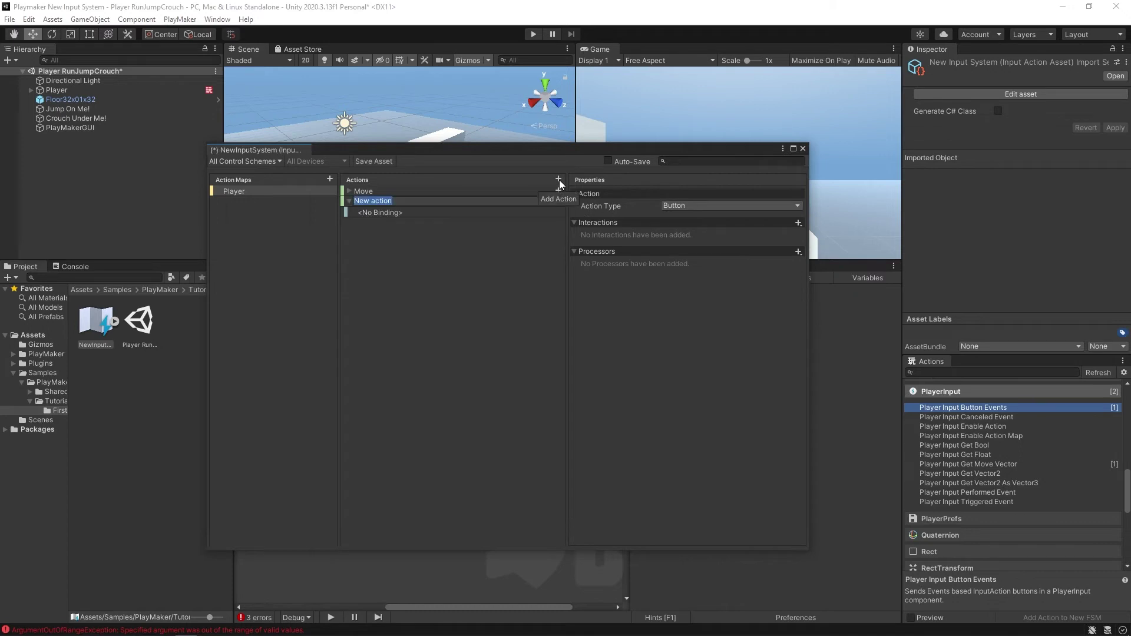
{"action": "type", "text": "Jump"}
{"action": "key", "text": "Return"}
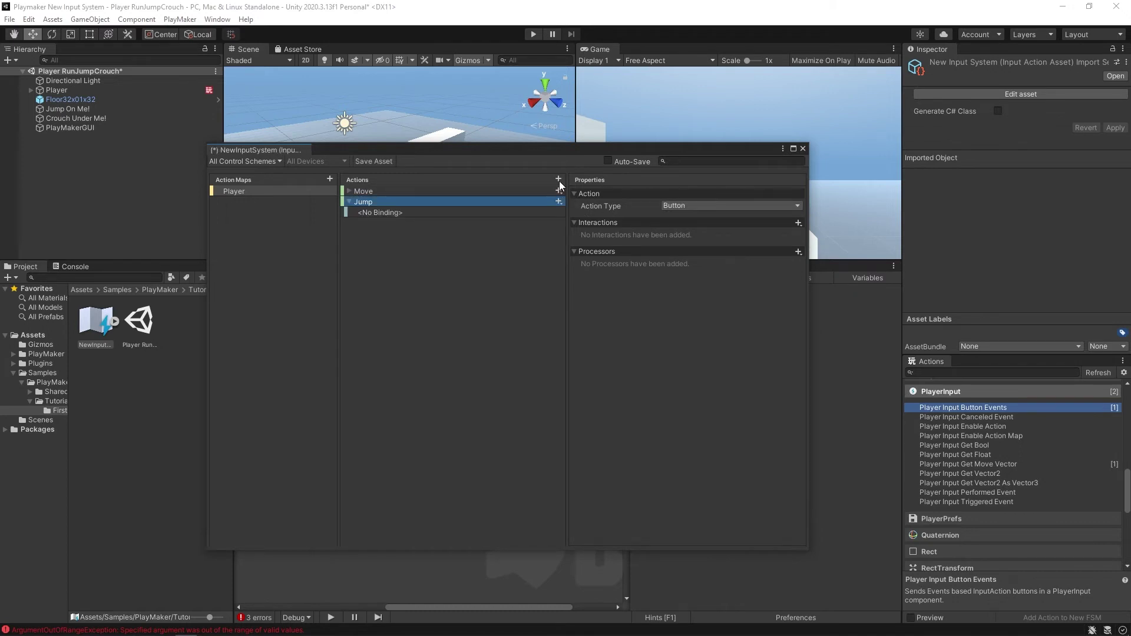
Bind the Jump action to Space [Keyboard], save the input asset and close its editor.
{"action": "left_click", "coordinate": [427, 216]}
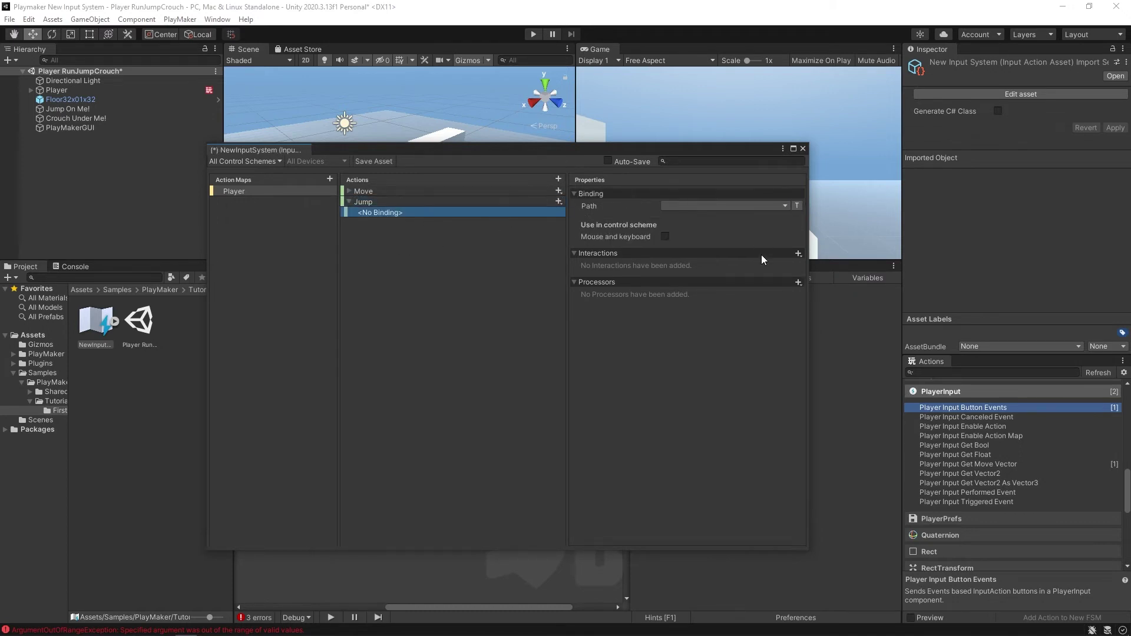
{"action": "left_click", "coordinate": [684, 206]}
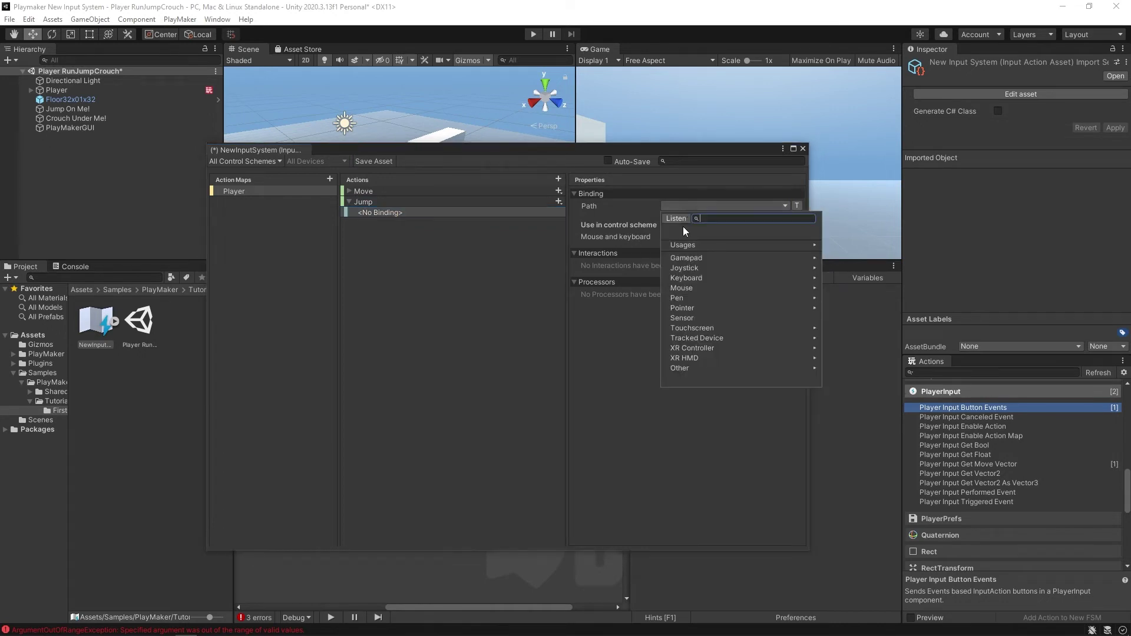
{"action": "left_click", "coordinate": [675, 219]}
{"action": "key", "text": "space"}
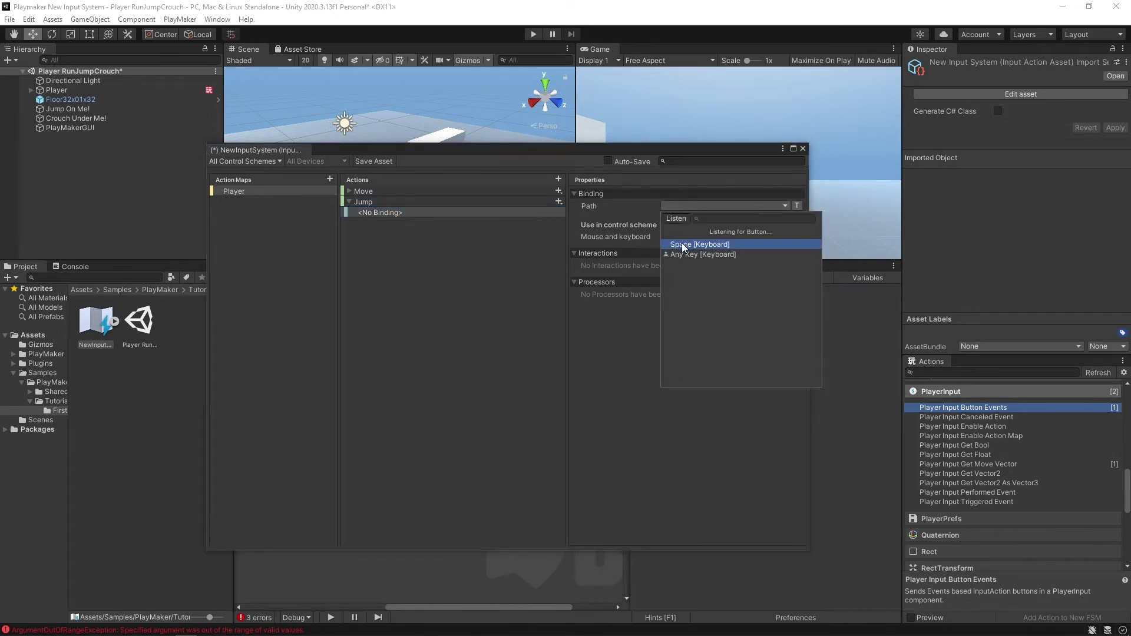
{"action": "left_click", "coordinate": [681, 243]}
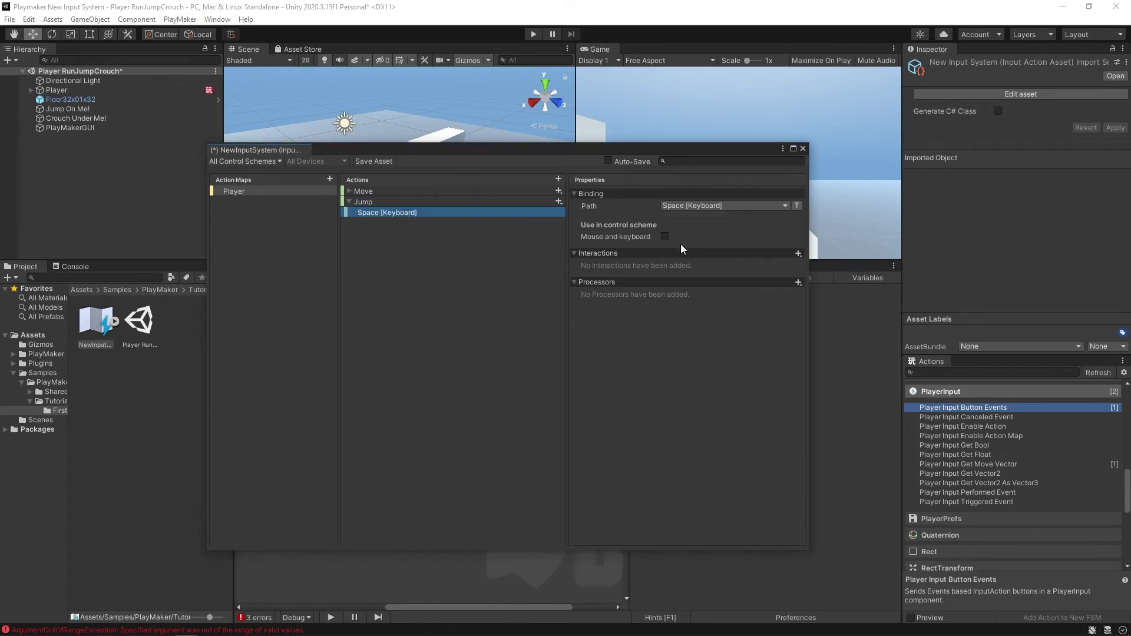
{"action": "left_click", "coordinate": [364, 165]}
{"action": "left_click", "coordinate": [803, 149]}
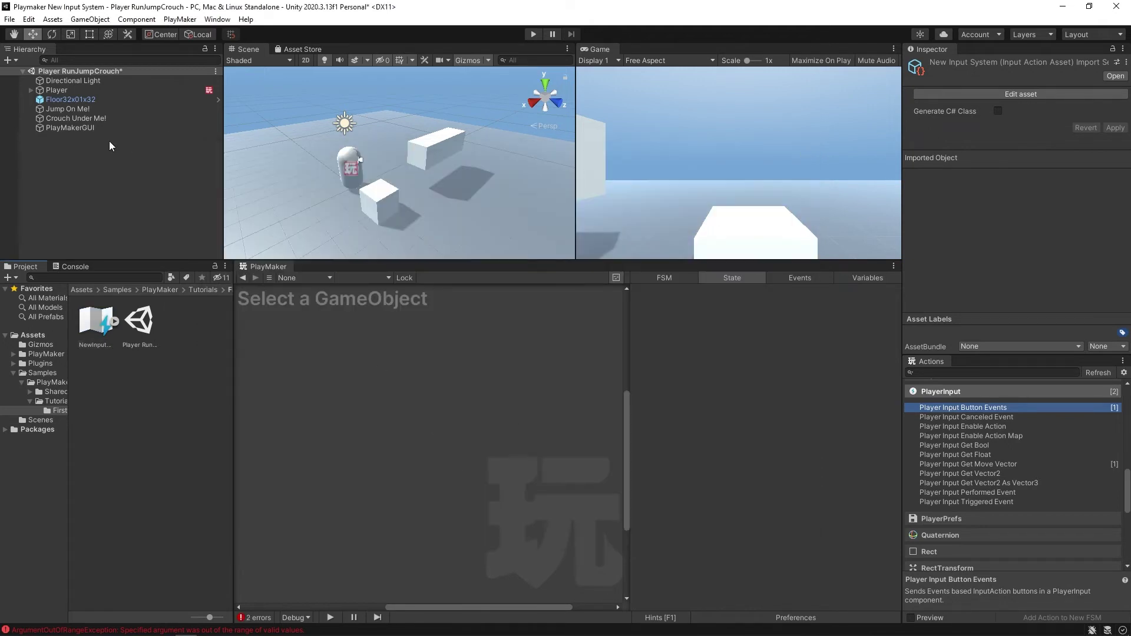
In the Player's Player Input Button Events action, set Input Action to Player/Jump and Is Pressed Event to Jump.
{"action": "left_click", "coordinate": [57, 90]}
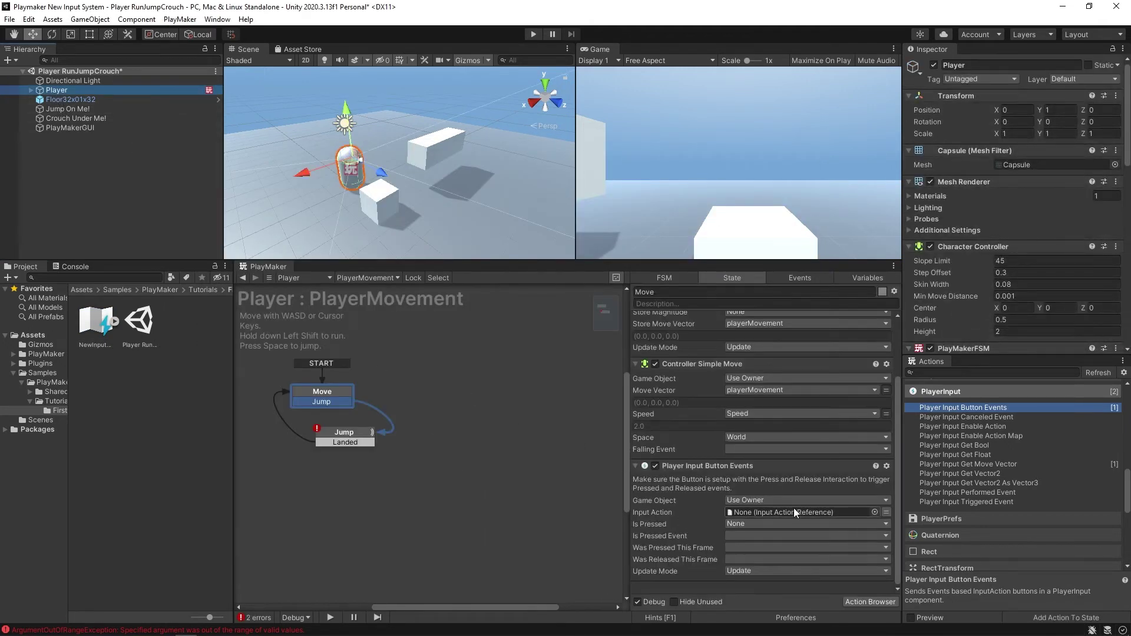
{"action": "left_click", "coordinate": [875, 512]}
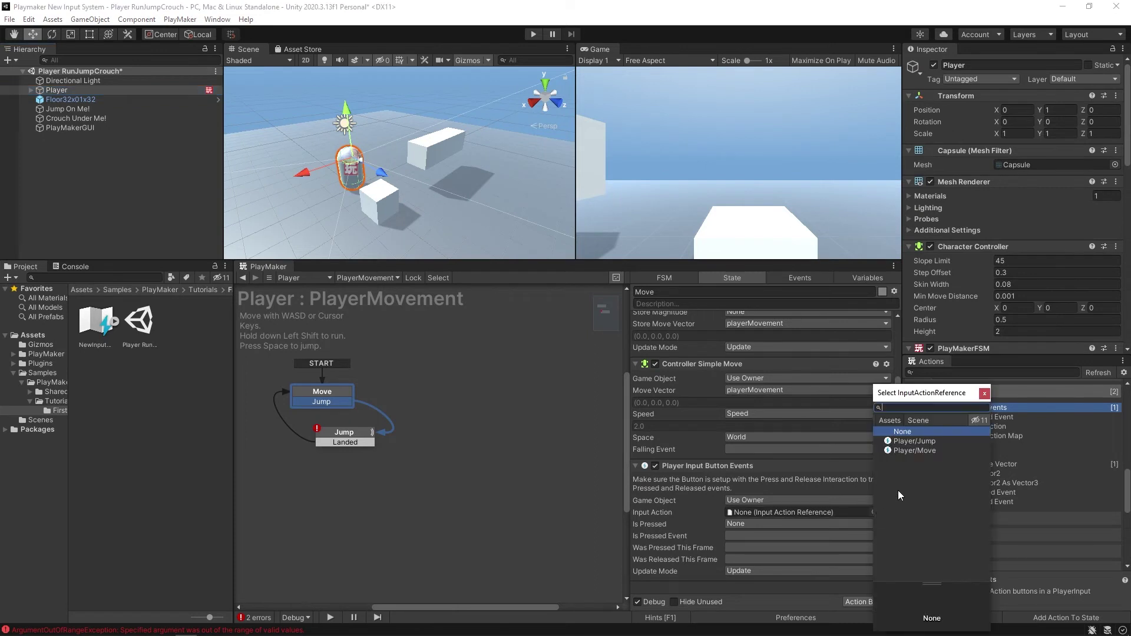
{"action": "left_click", "coordinate": [917, 441]}
{"action": "double_click", "coordinate": [889, 441]}
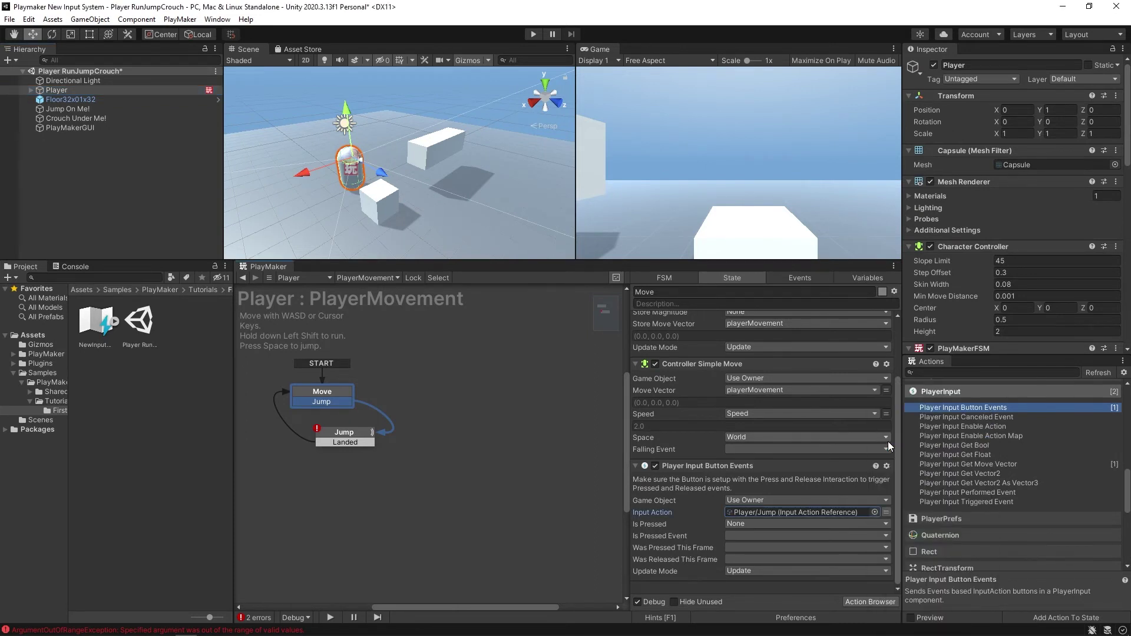
{"action": "left_click", "coordinate": [744, 535]}
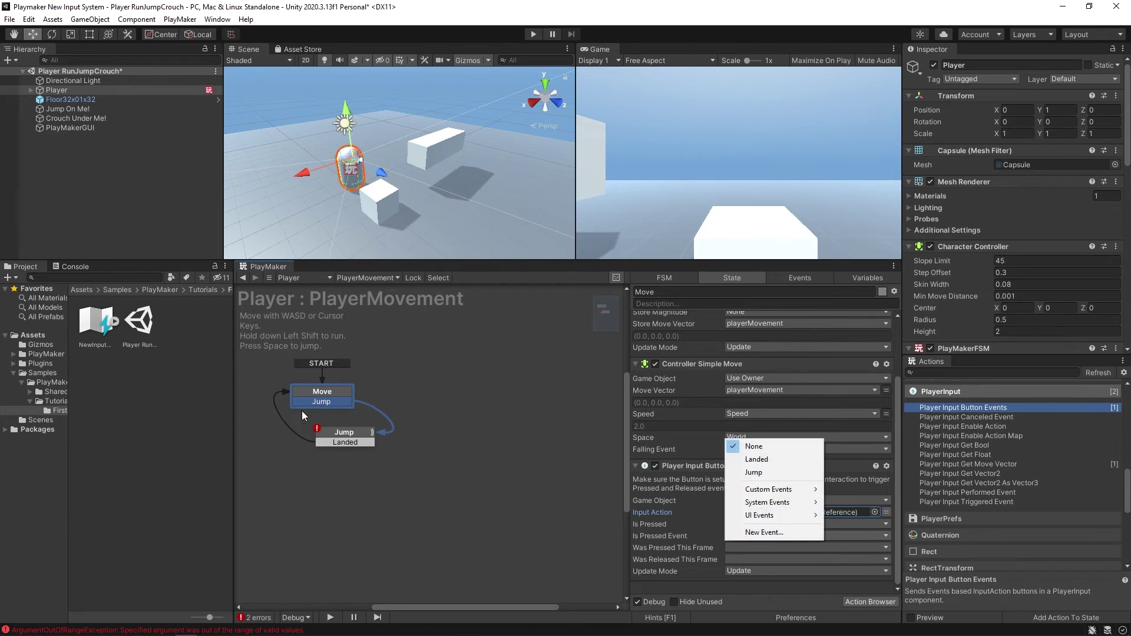
{"action": "left_click", "coordinate": [757, 473]}
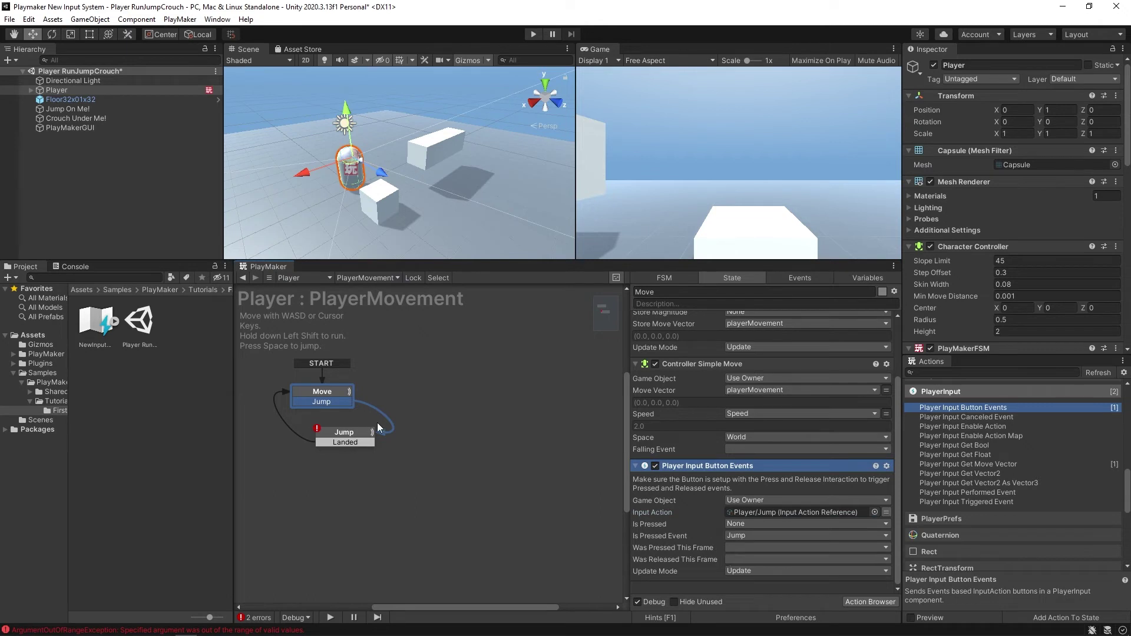
Delete the old Get Axis Vector action from the PlayerMovement FSM's Jump state.
{"action": "left_click", "coordinate": [345, 438]}
{"action": "scroll", "coordinate": [749, 493], "scroll_direction": "down", "scroll_amount": 5}
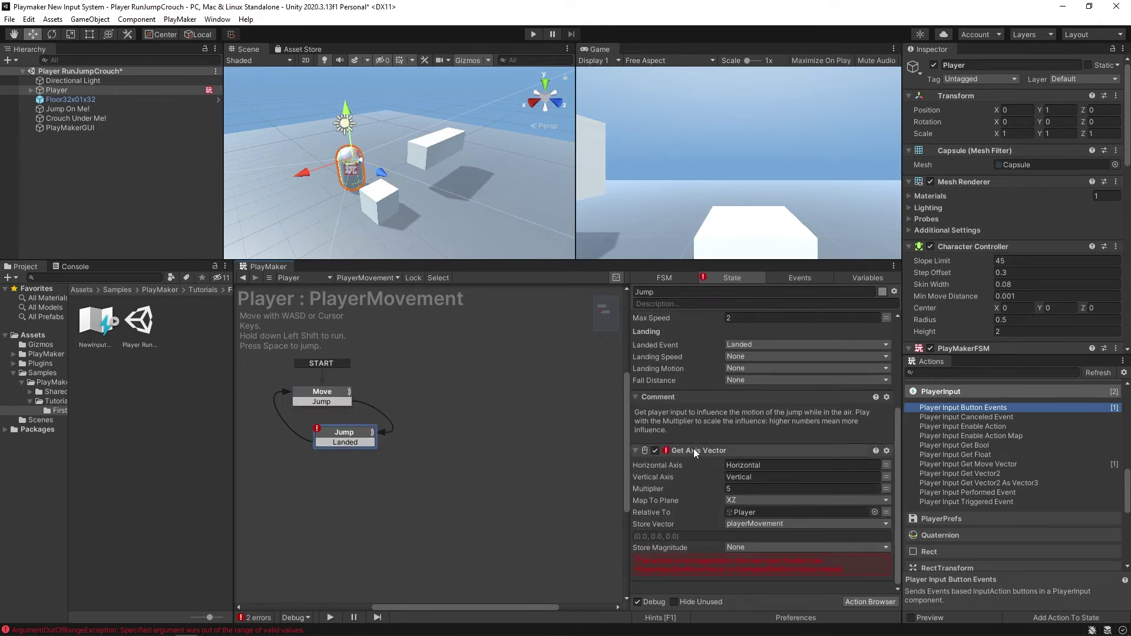
{"action": "left_click", "coordinate": [694, 450]}
{"action": "key", "text": "Delete"}
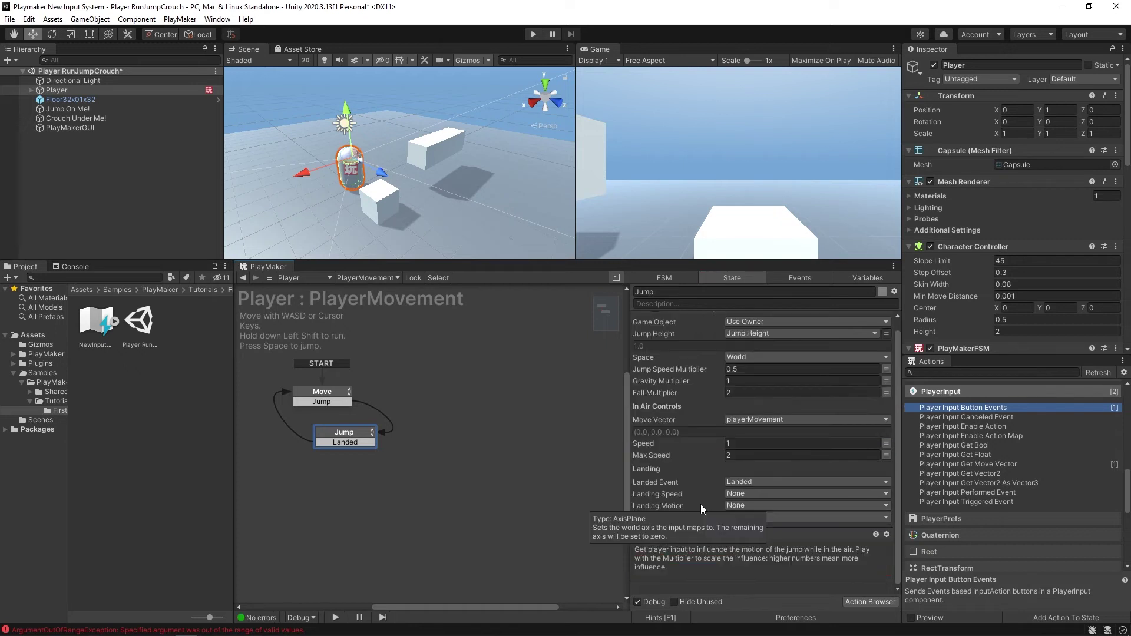
Copy the Player Input Get Move Vector action from the Move state and paste it at the end of the Jump state.
{"action": "left_click", "coordinate": [321, 395]}
{"action": "left_click", "coordinate": [684, 318]}
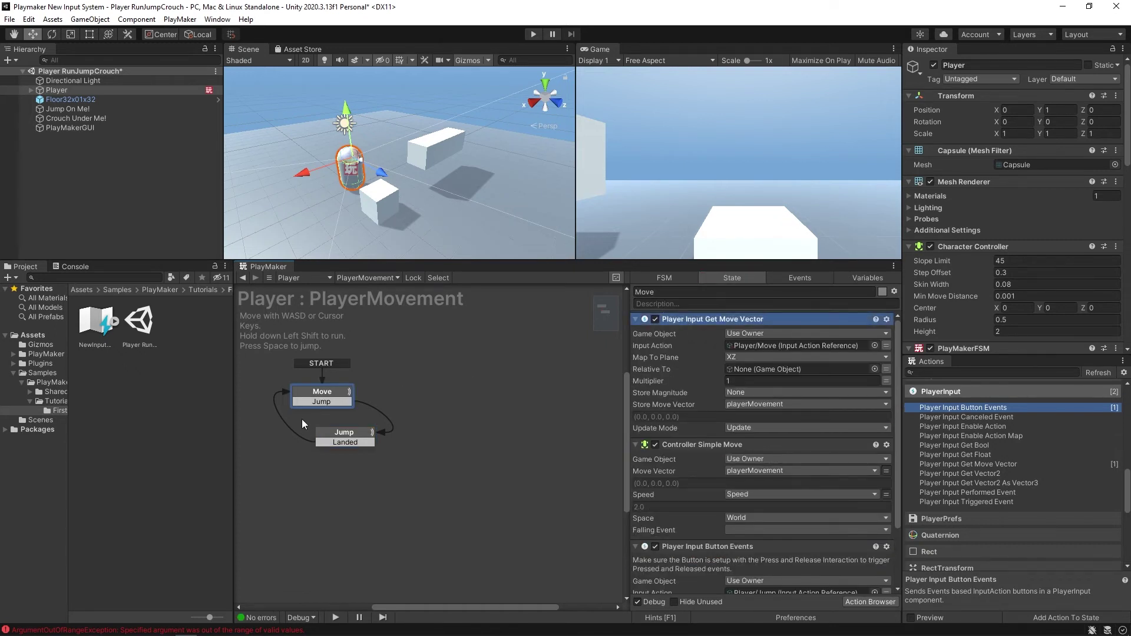
{"action": "left_click", "coordinate": [338, 436]}
{"action": "scroll", "coordinate": [690, 568], "scroll_direction": "down", "scroll_amount": 1}
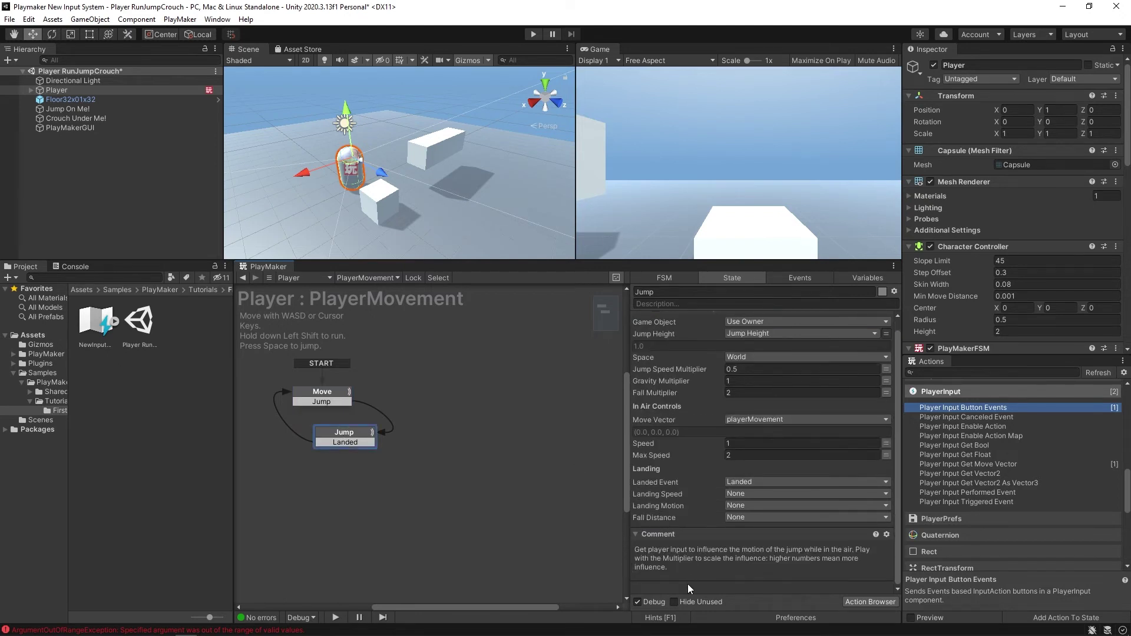
{"action": "key", "text": "ctrl+v"}
{"action": "scroll", "coordinate": [677, 522], "scroll_direction": "up", "scroll_amount": 1}
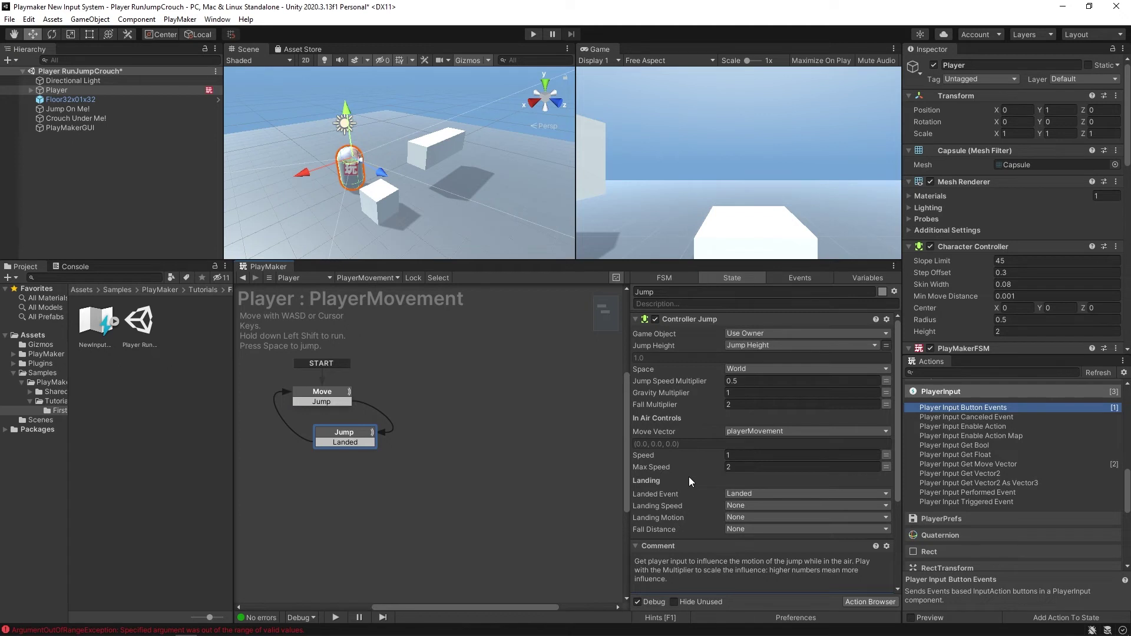
Play the scene and test moving the player backward and forward and jumping.
{"action": "left_click", "coordinate": [535, 35]}
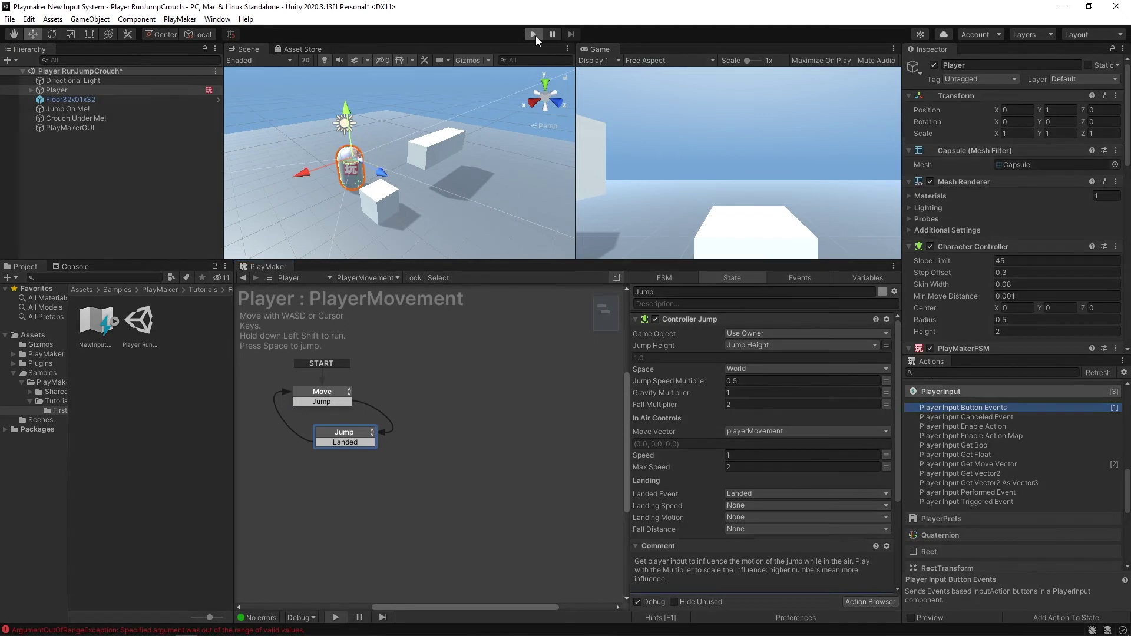
{"action": "key", "text": "s"}
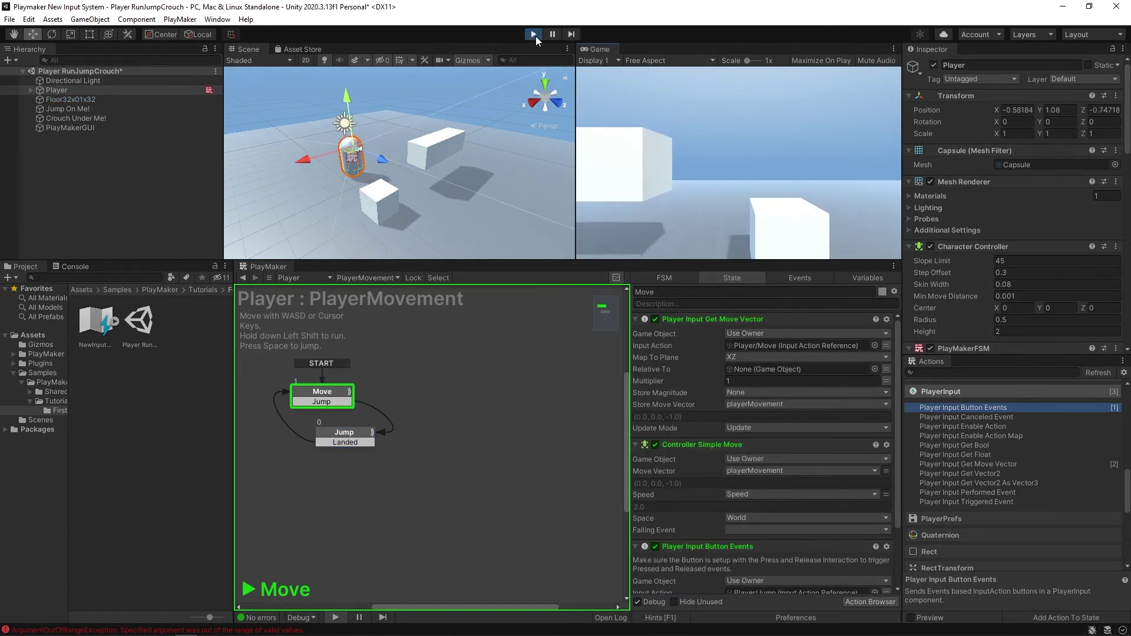
{"action": "key", "text": "w"}
{"action": "key", "text": "space"}
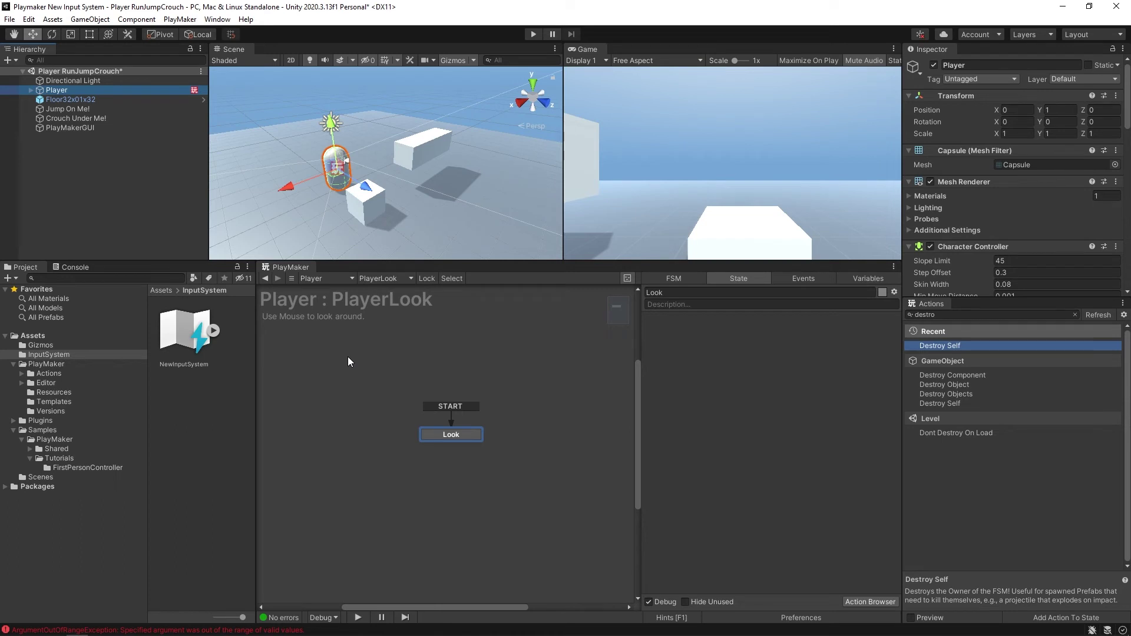
Add a Player Input Get Vector2 action to the Look state of the Player's PlayerLook FSM.
{"action": "scroll", "coordinate": [1096, 190], "scroll_direction": "down", "scroll_amount": 10}
{"action": "left_click", "coordinate": [1116, 182]}
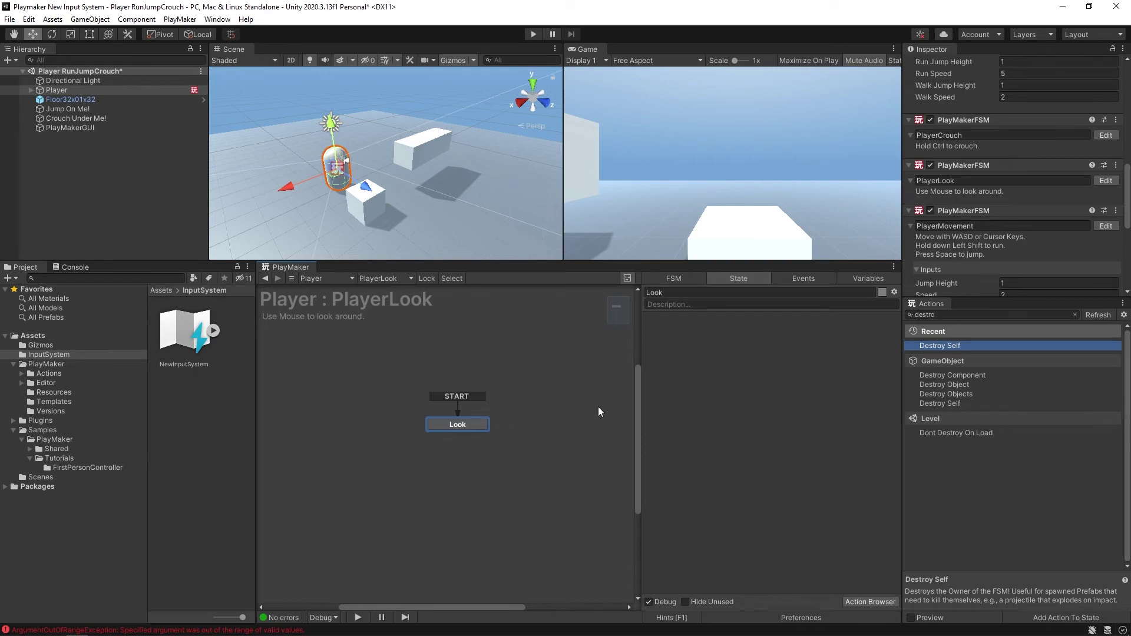
{"action": "left_click", "coordinate": [1074, 315]}
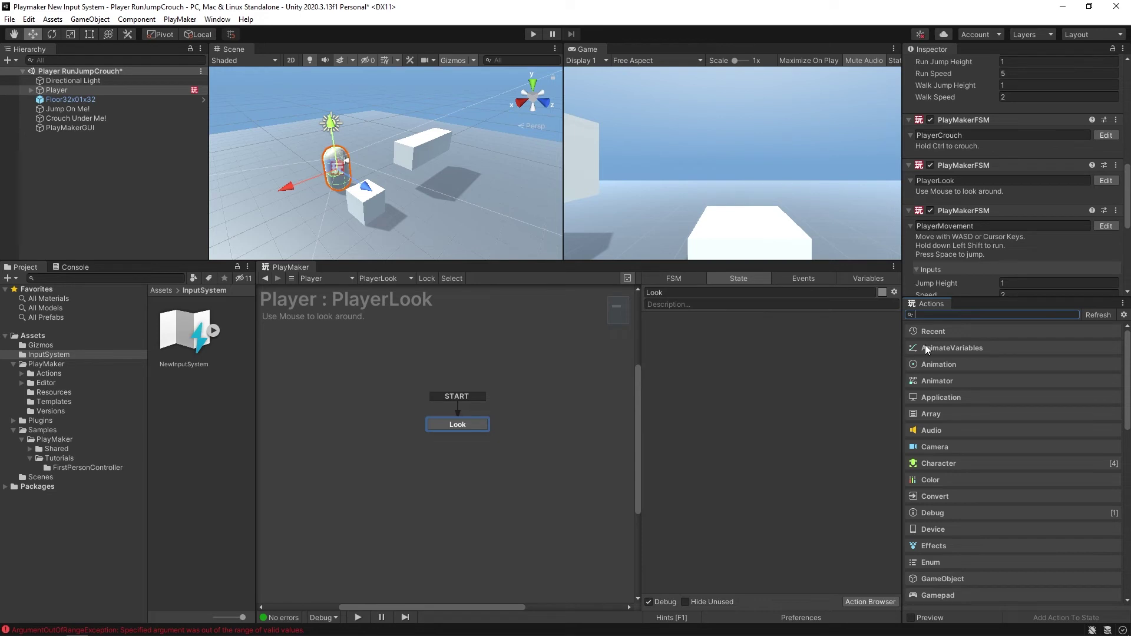
{"action": "type", "text": "input get"}
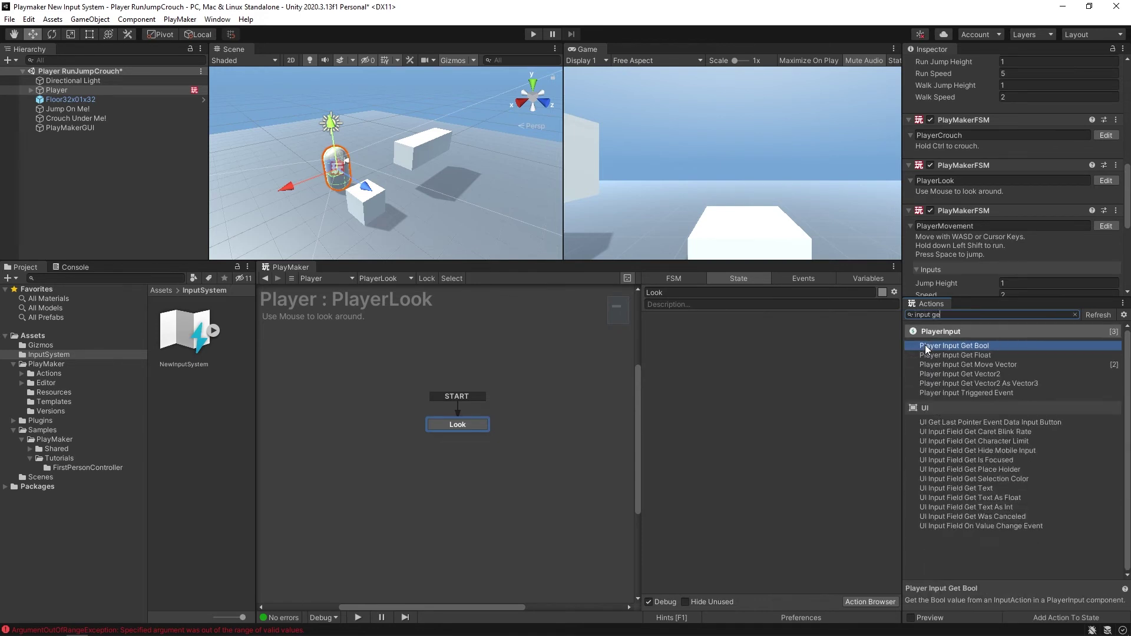
{"action": "double_click", "coordinate": [974, 374]}
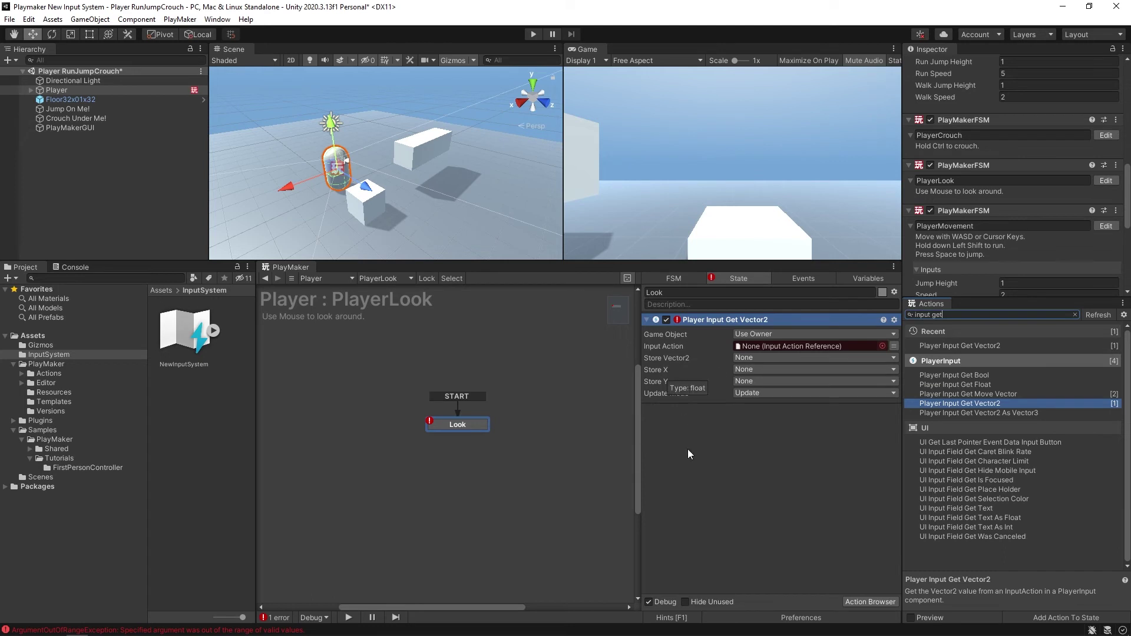
Add a Simple Look action below Player Input Get Vector2 and assign PlayerCamera as its Camera.
{"action": "key", "text": "ctrl+a"}
{"action": "type", "text": "simple"}
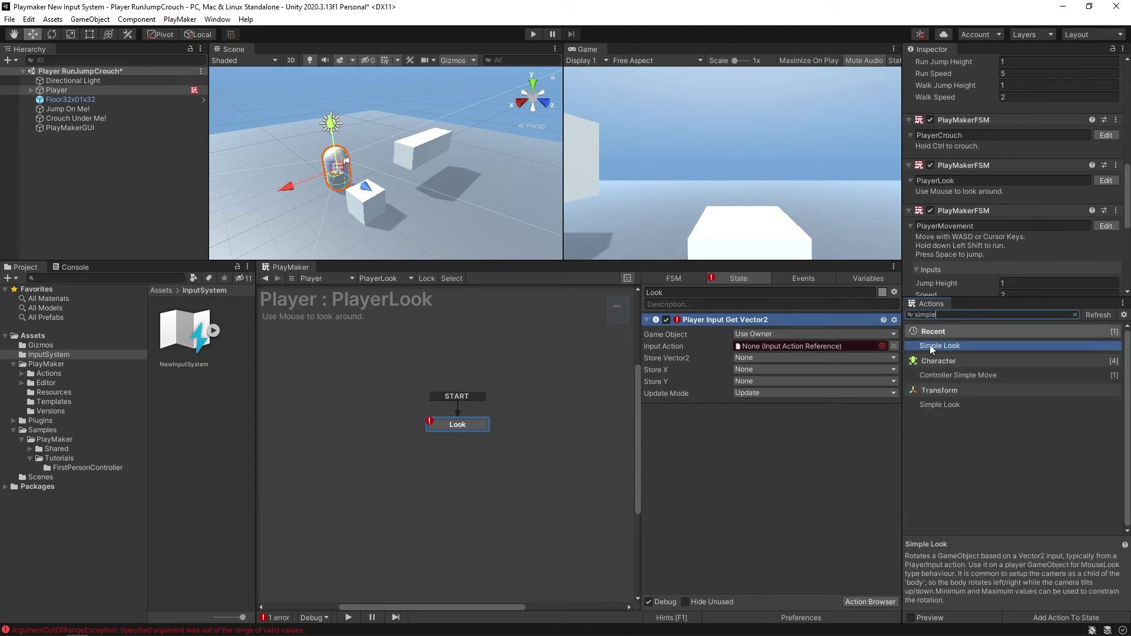
{"action": "left_click_drag", "start_coordinate": [934, 351], "coordinate": [798, 479]}
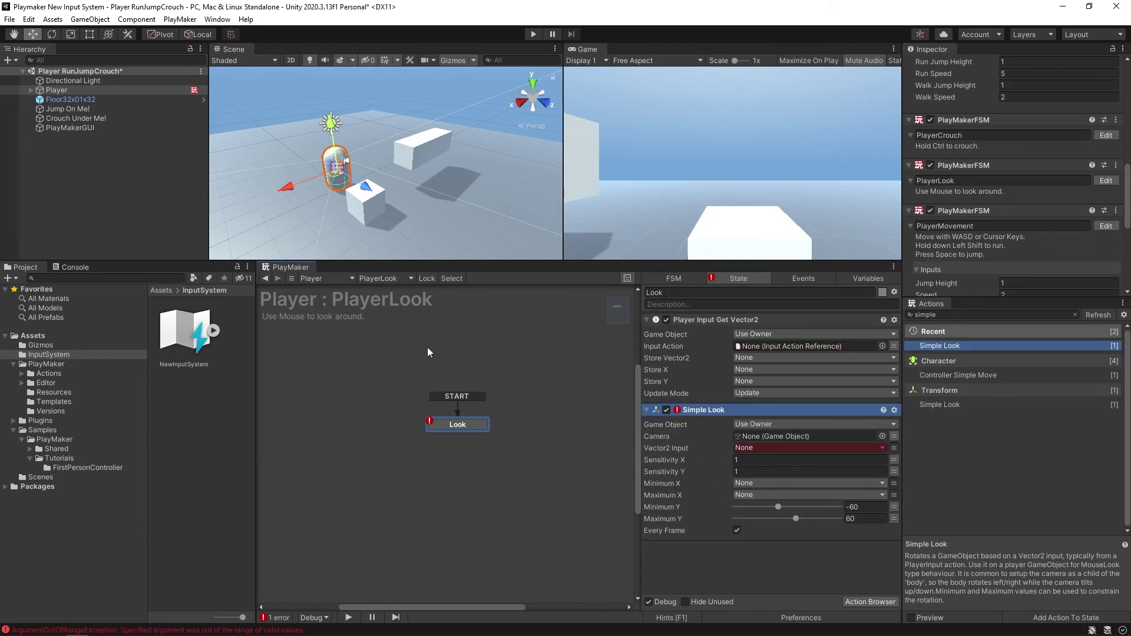
{"action": "left_click", "coordinate": [31, 90]}
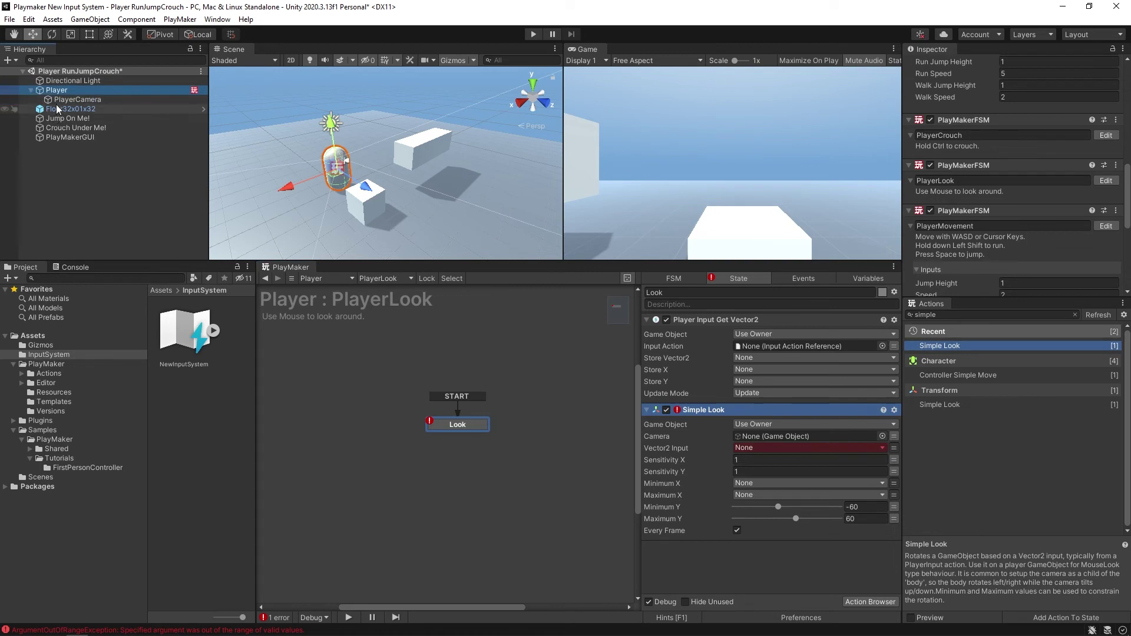
{"action": "left_click_drag", "start_coordinate": [57, 101], "coordinate": [755, 434]}
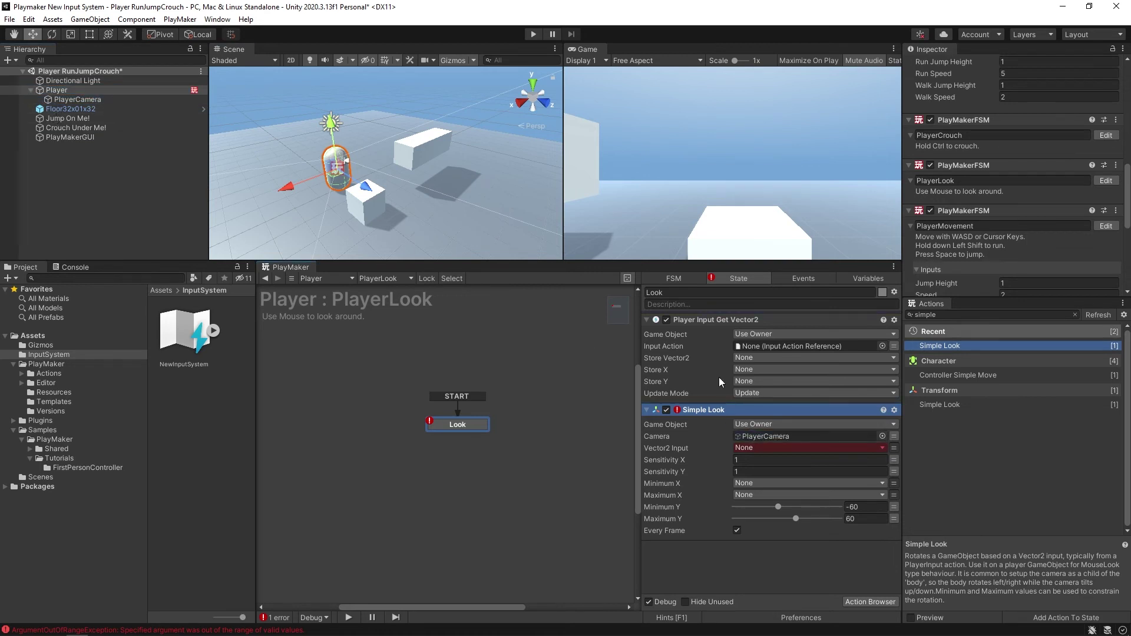
Store the Player Input Get Vector2 result in a new variable mouse_v2 and use it as Simple Look's Vector2 Input.
{"action": "left_click", "coordinate": [749, 356]}
{"action": "left_click", "coordinate": [760, 389]}
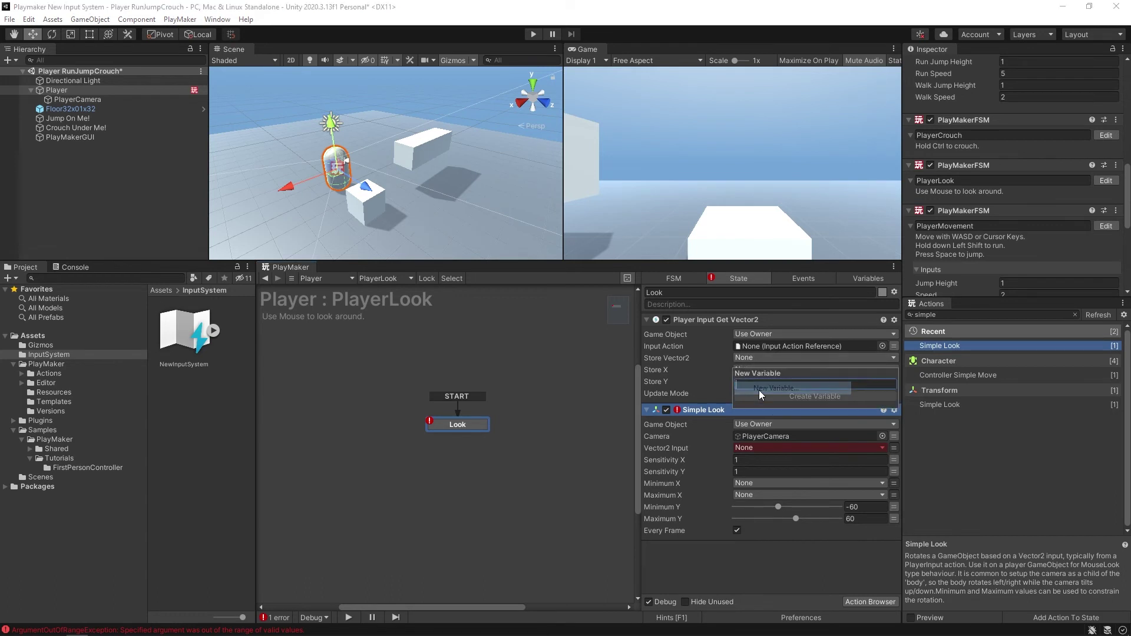
{"action": "type", "text": "mouse"}
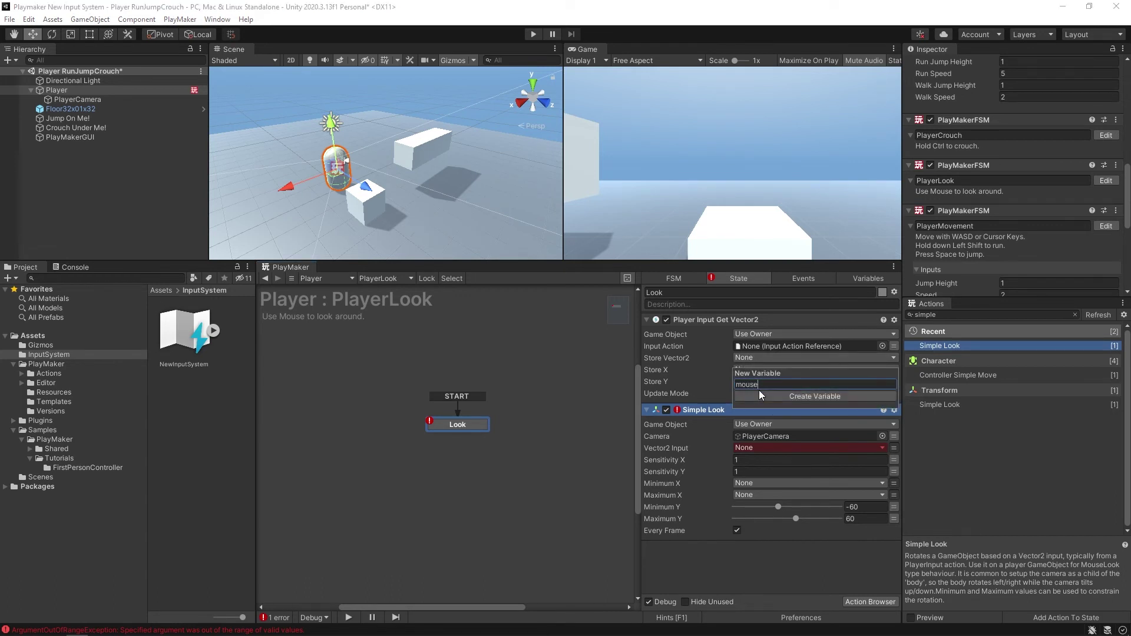
{"action": "type", "text": "_v2"}
{"action": "left_click", "coordinate": [759, 390]}
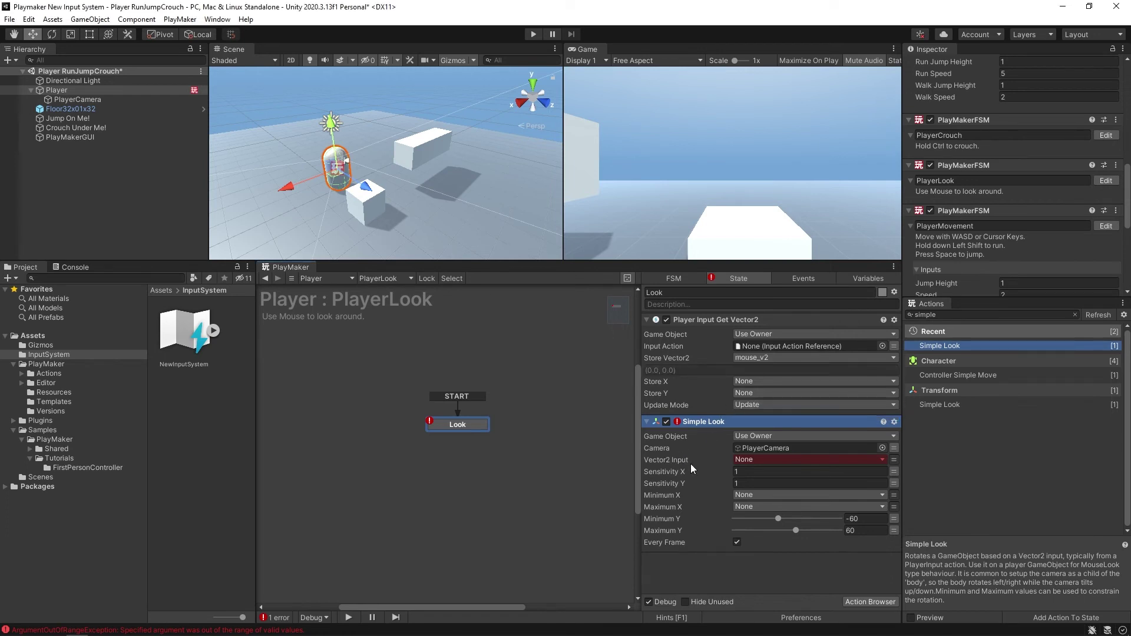
{"action": "left_click", "coordinate": [746, 459]}
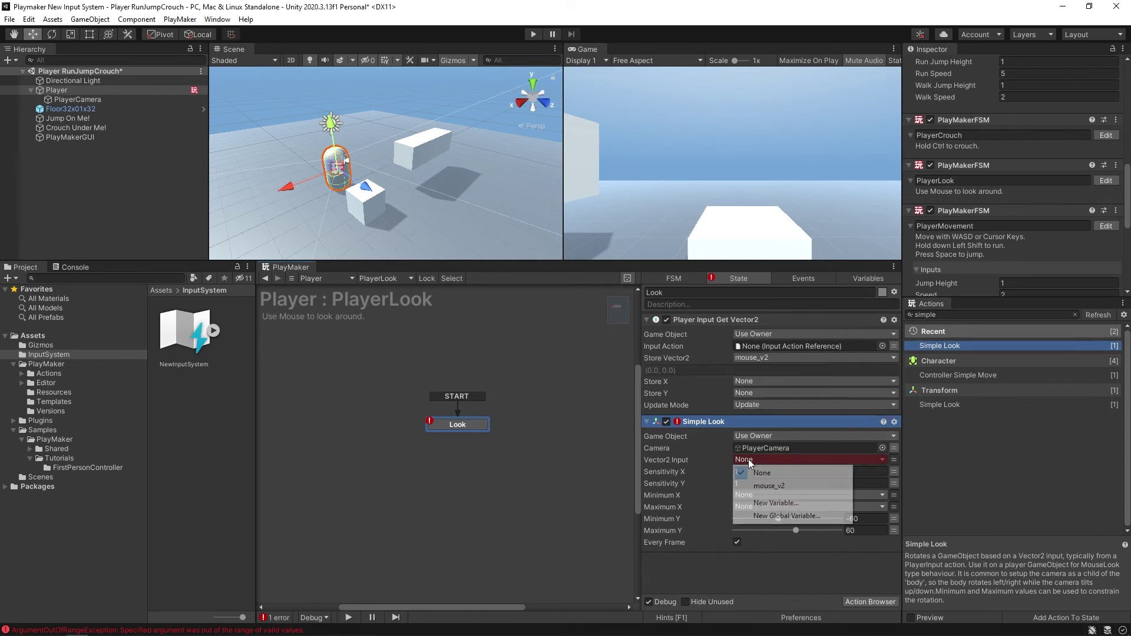
{"action": "left_click", "coordinate": [775, 483]}
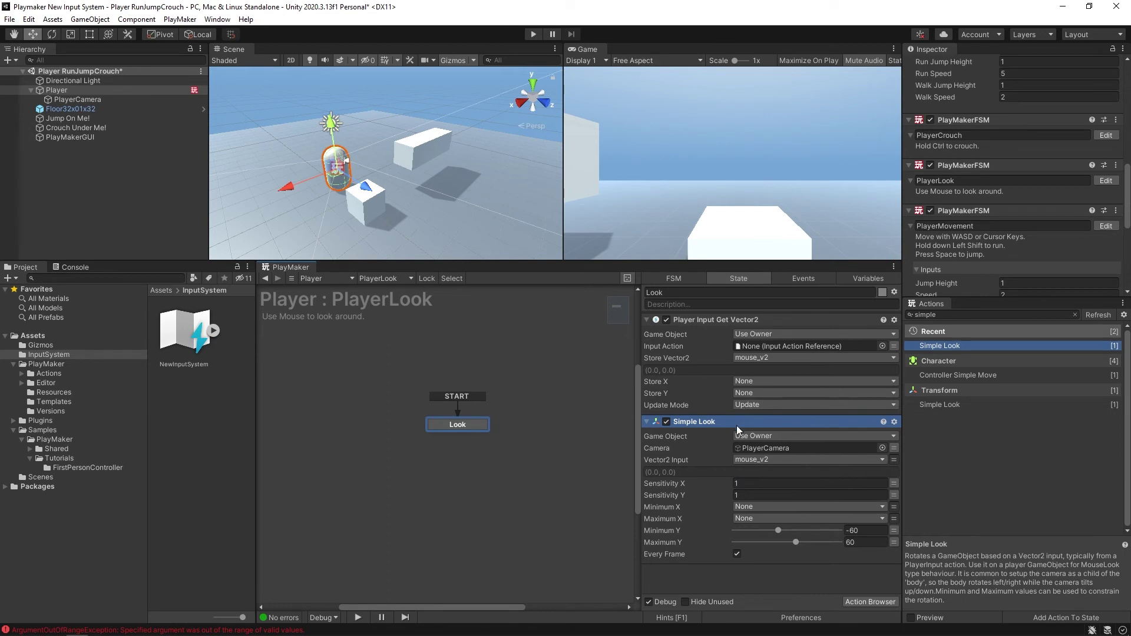
Open the NewInputSystem asset and add a new action named Look to the Player action map.
{"action": "left_click", "coordinate": [748, 349]}
{"action": "double_click", "coordinate": [183, 331]}
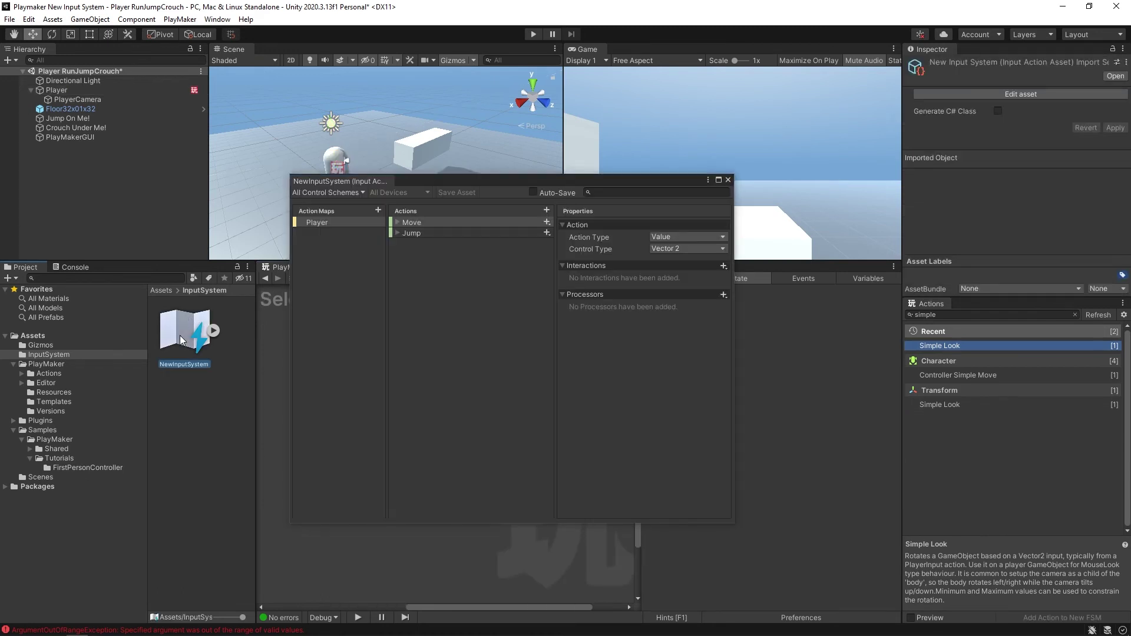
{"action": "left_click_drag", "start_coordinate": [429, 181], "coordinate": [312, 180]}
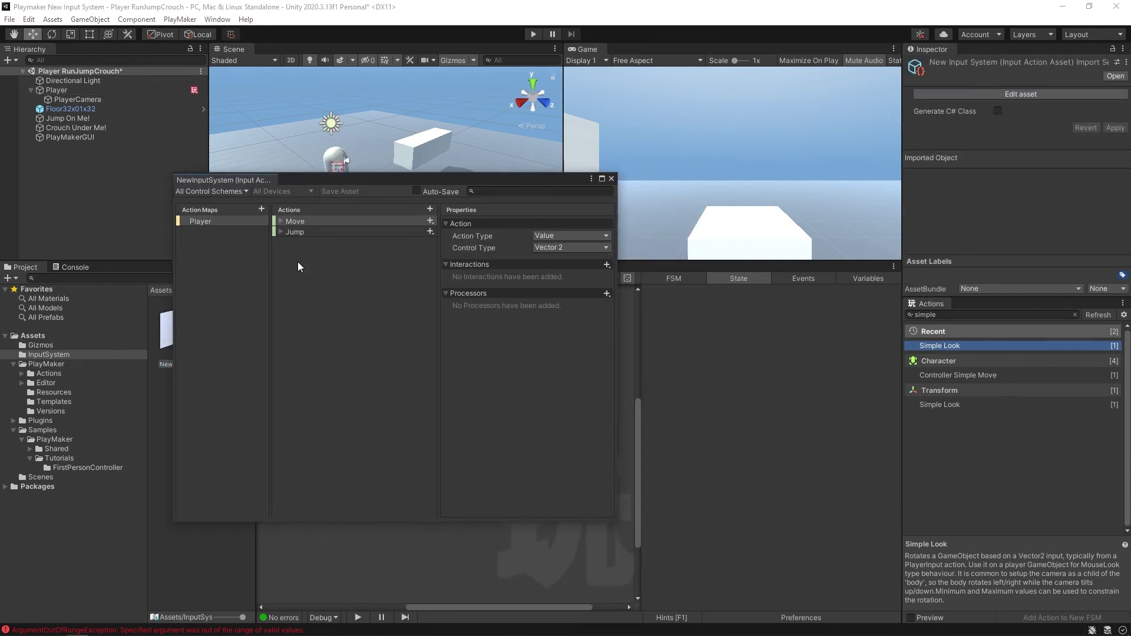
{"action": "left_click", "coordinate": [292, 233]}
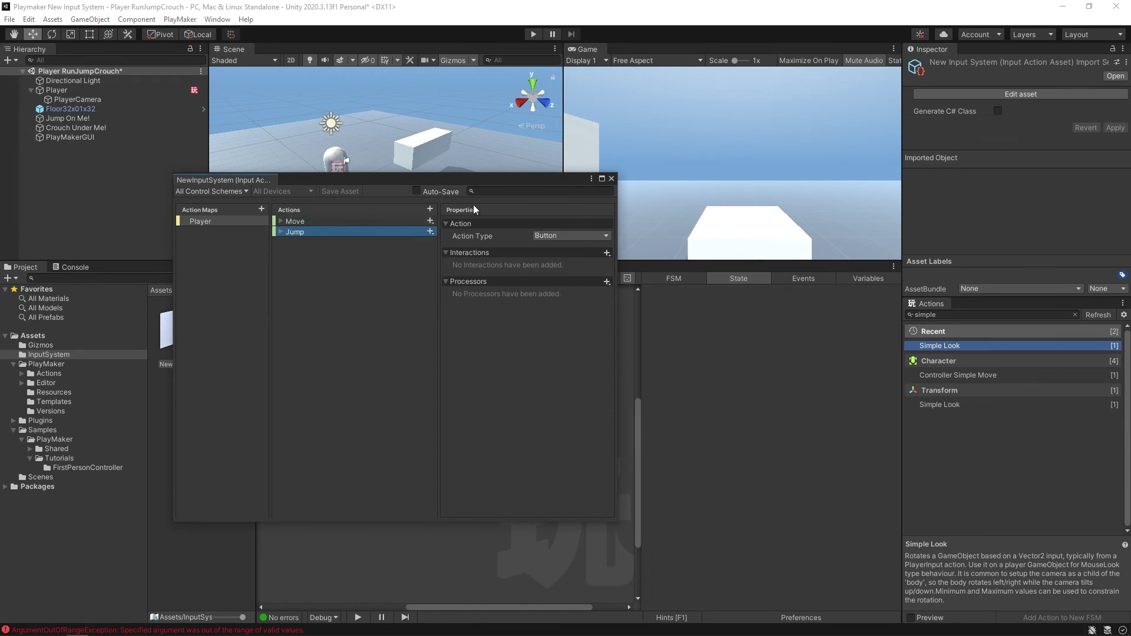
{"action": "left_click", "coordinate": [430, 208]}
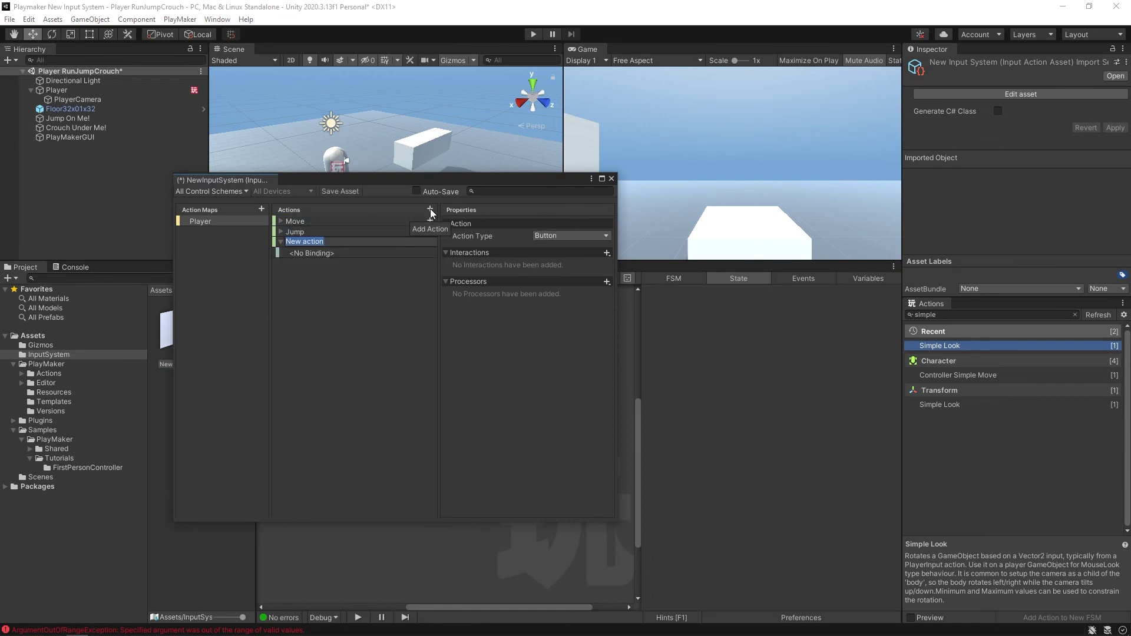
{"action": "type", "text": "Look"}
{"action": "key", "text": "Return"}
Set the Look action's Action Type to Value and its Control Type to Vector 2.
{"action": "left_click", "coordinate": [554, 236]}
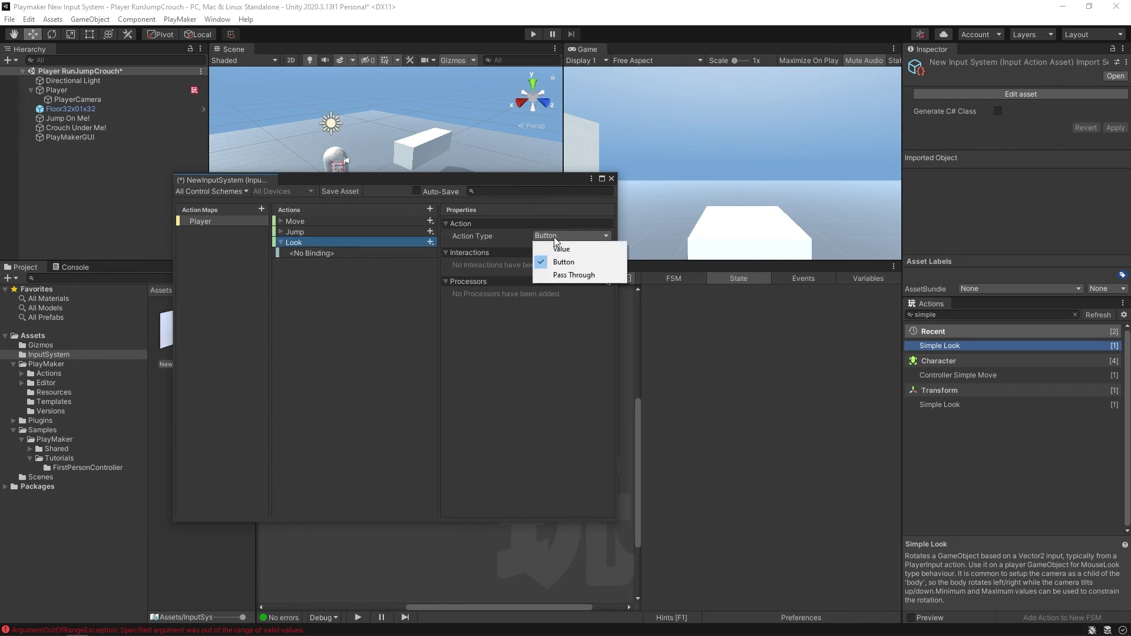
{"action": "left_click", "coordinate": [561, 249]}
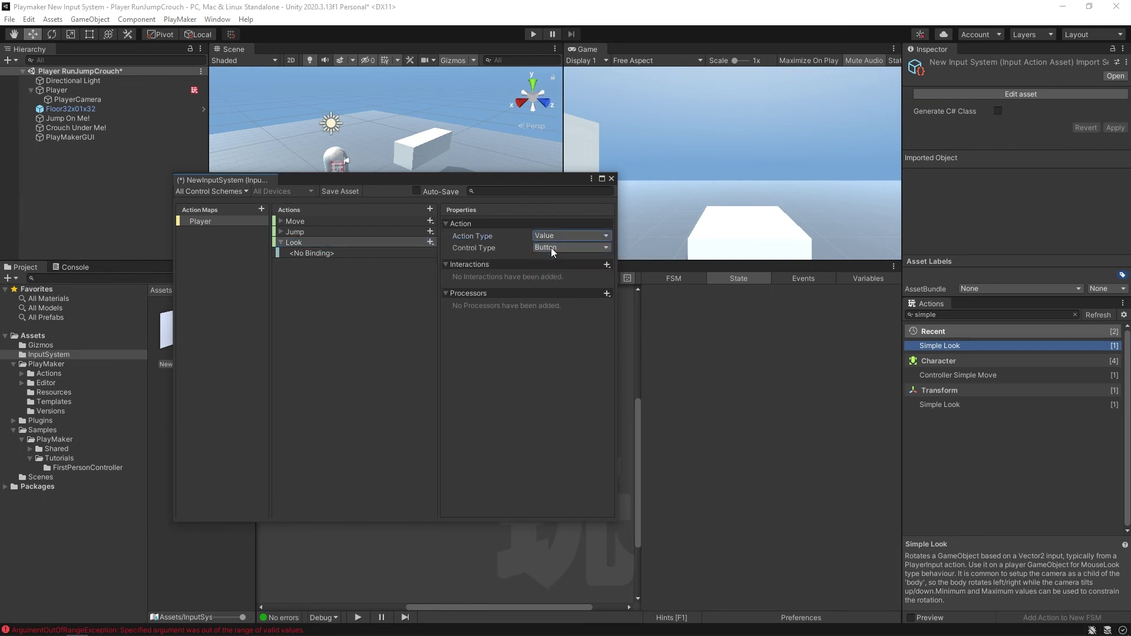
{"action": "left_click", "coordinate": [551, 247]}
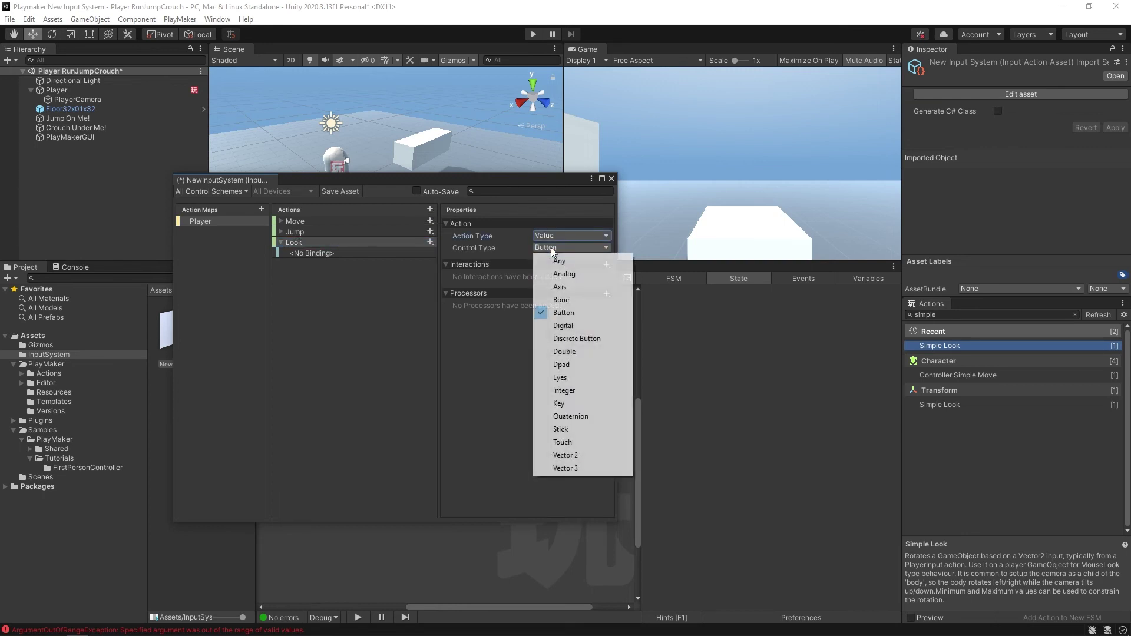
{"action": "left_click", "coordinate": [571, 456]}
Bind the Look action to Delta [Pointer] and enable that binding for the Mouse and keyboard control scheme.
{"action": "left_click", "coordinate": [321, 253]}
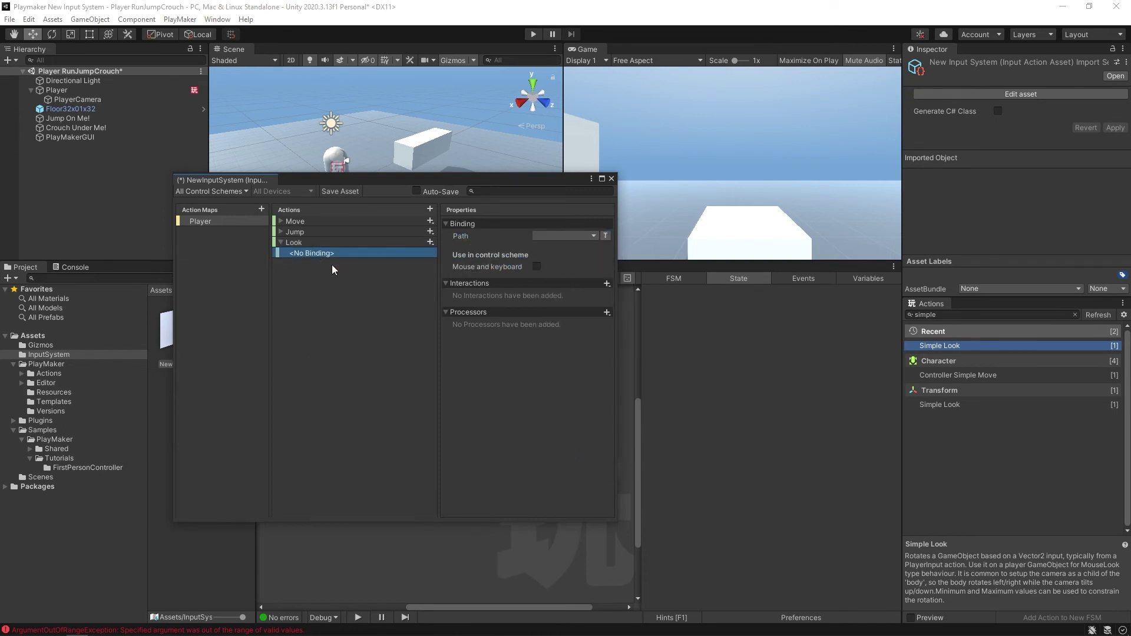
{"action": "left_click", "coordinate": [547, 237]}
{"action": "type", "text": "delta"}
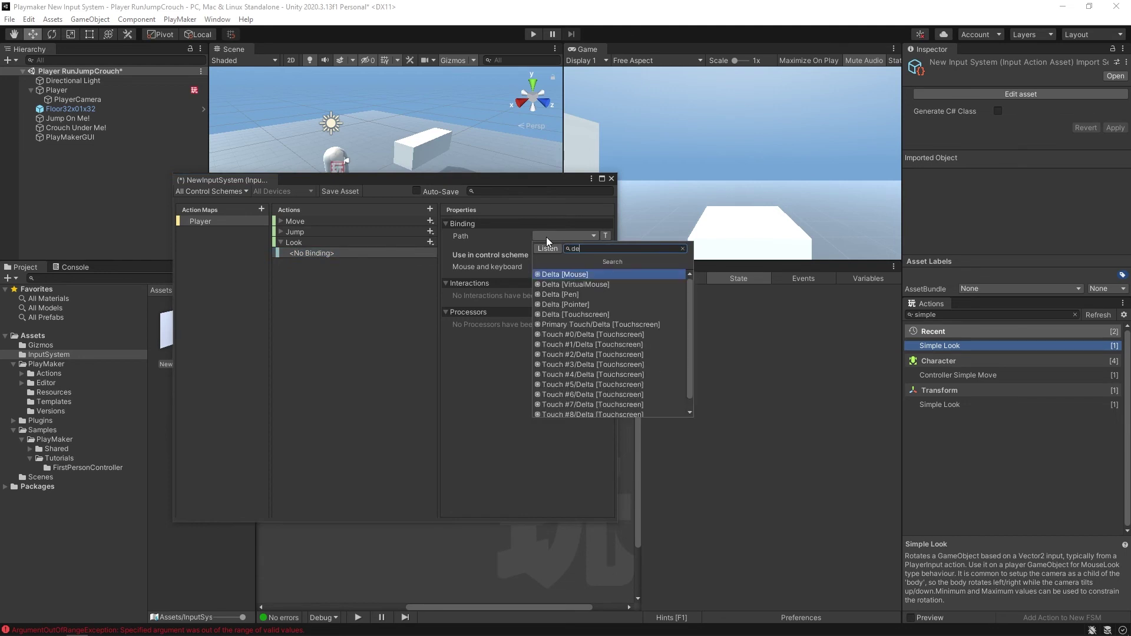
{"action": "left_click", "coordinate": [596, 306]}
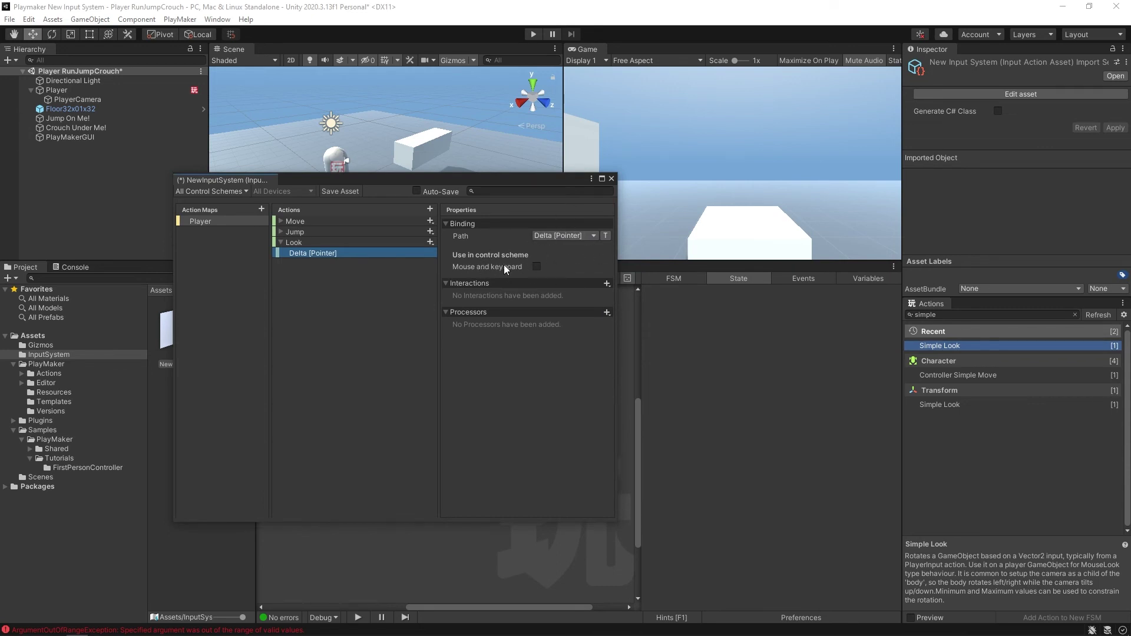
{"action": "left_click", "coordinate": [537, 267]}
Add the Mouse device to the Mouse and keyboard control scheme, save the NewInputSystem asset and close its editor.
{"action": "left_click_drag", "start_coordinate": [448, 179], "coordinate": [583, 158]}
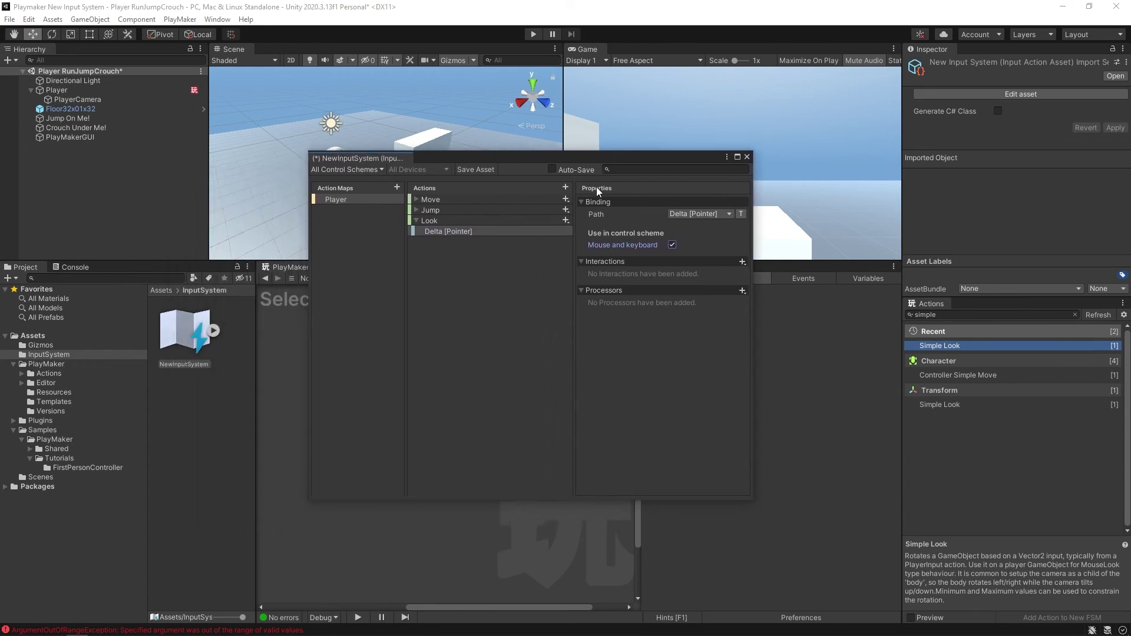
{"action": "left_click", "coordinate": [342, 171]}
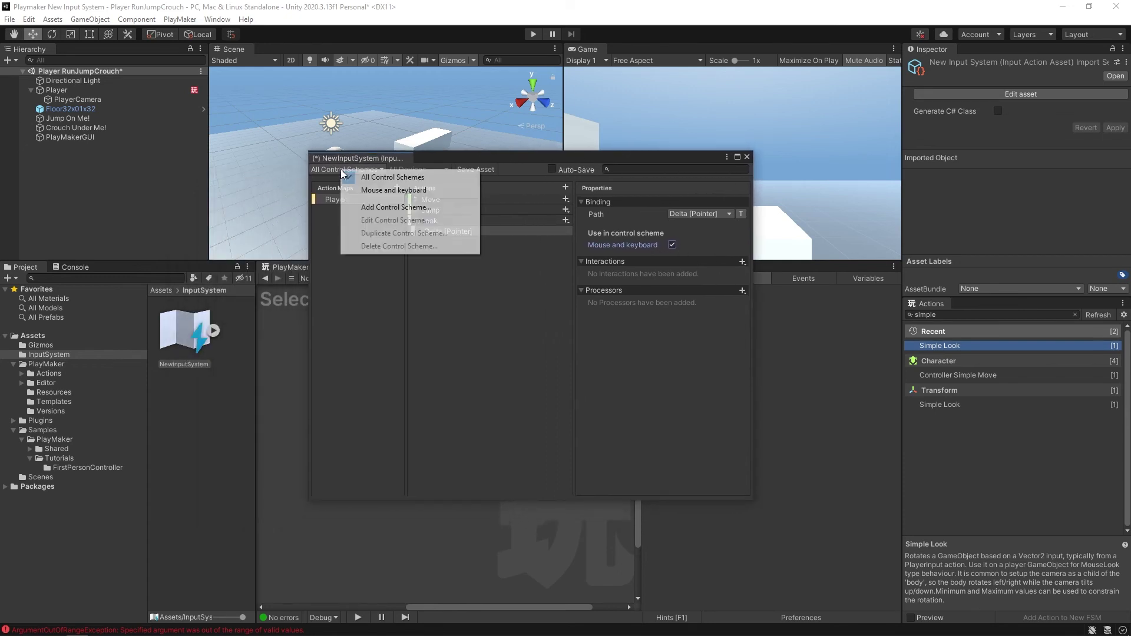
{"action": "left_click", "coordinate": [423, 190]}
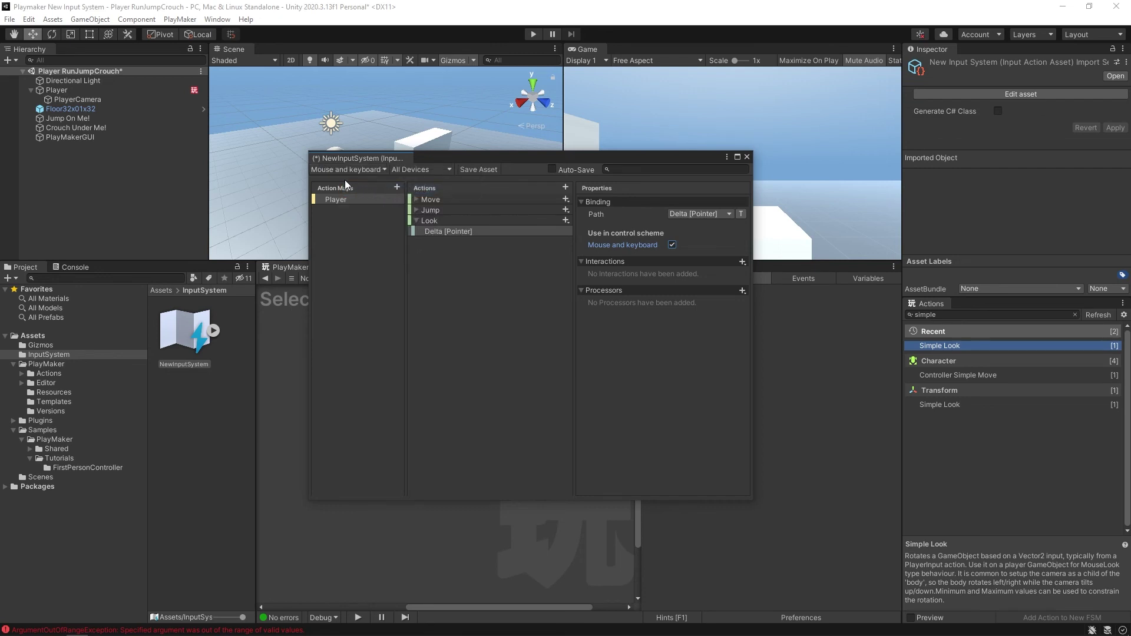
{"action": "left_click", "coordinate": [330, 173]}
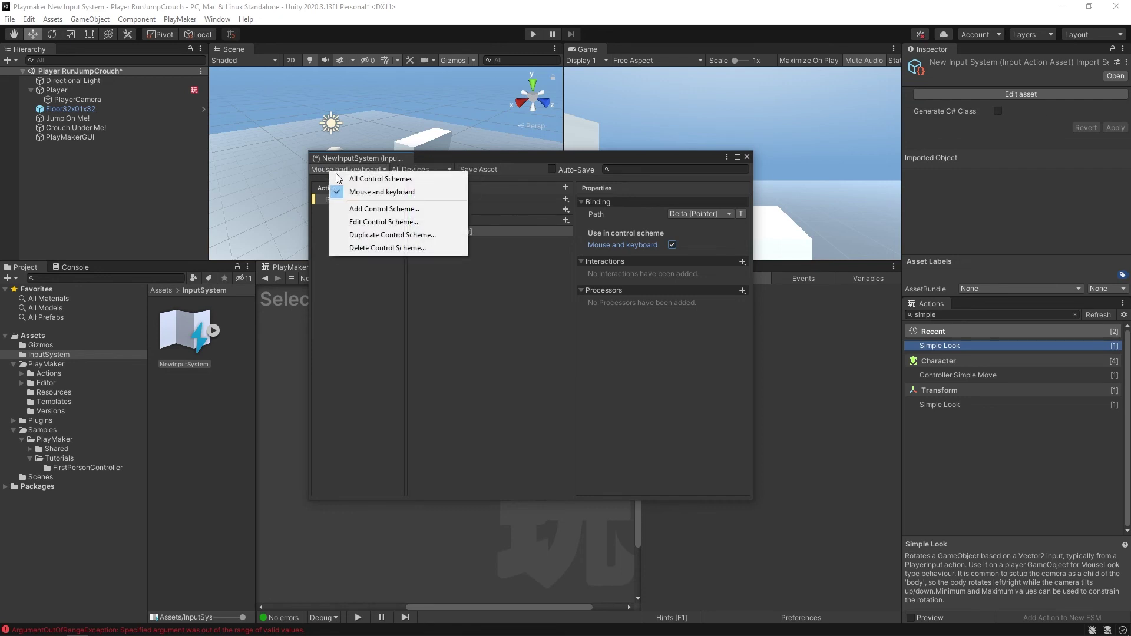
{"action": "left_click", "coordinate": [429, 225]}
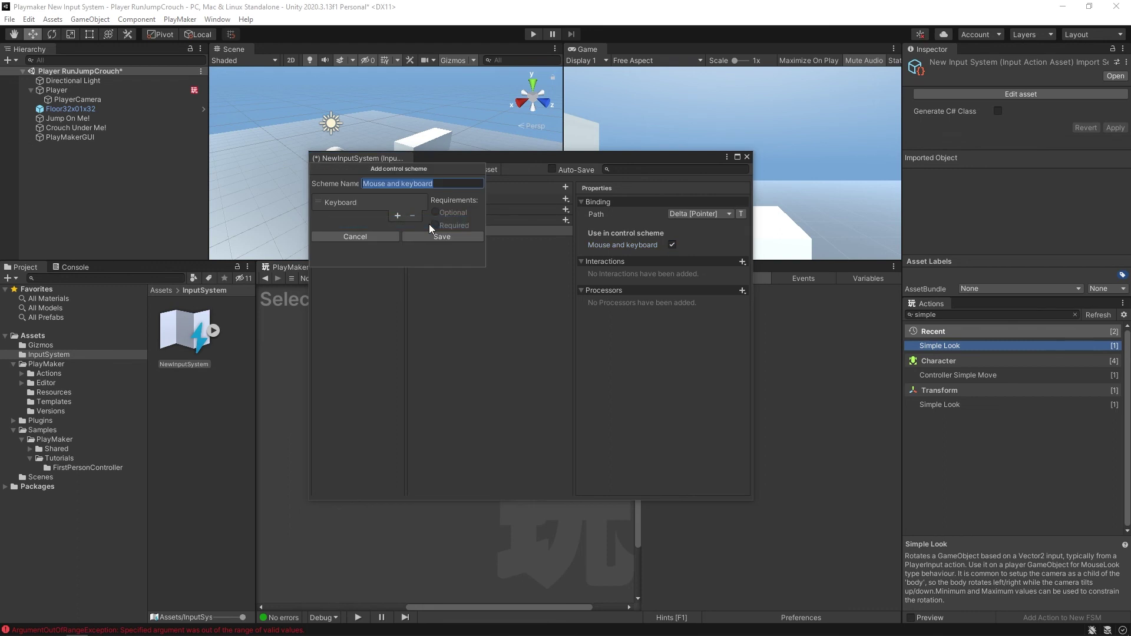
{"action": "left_click", "coordinate": [397, 217]}
{"action": "type", "text": "mouse"}
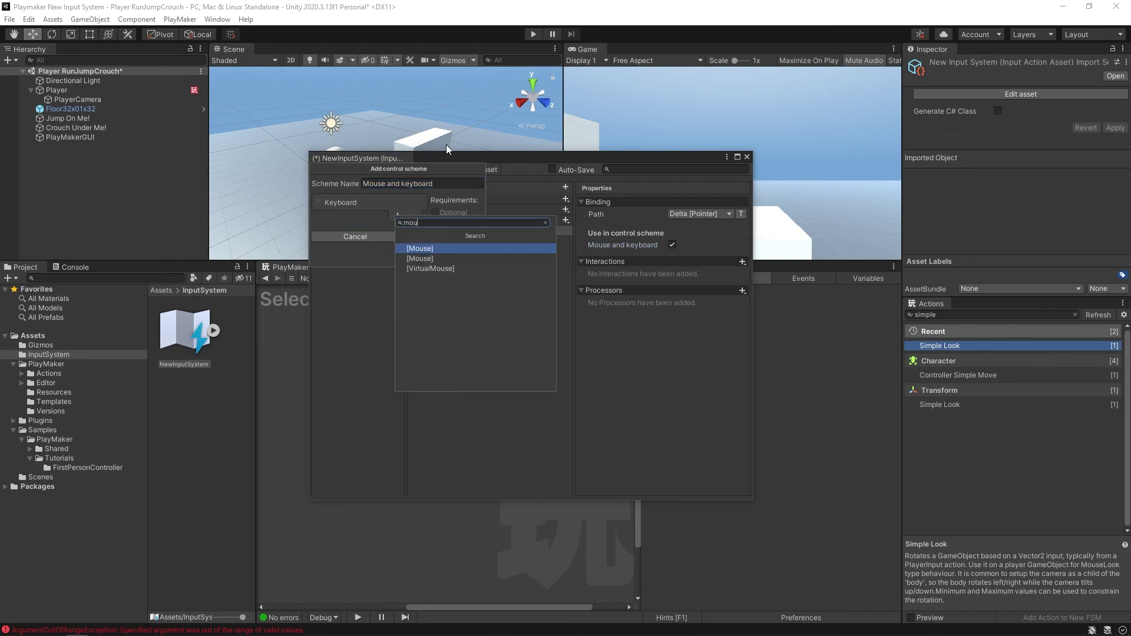
{"action": "left_click", "coordinate": [423, 248]}
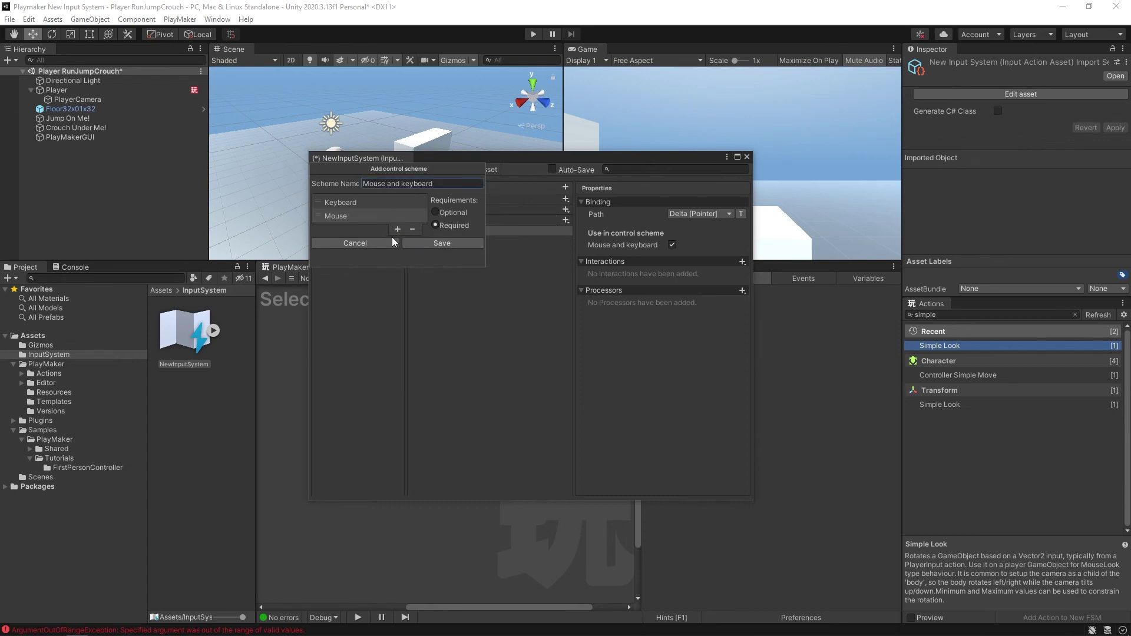
{"action": "left_click", "coordinate": [437, 244]}
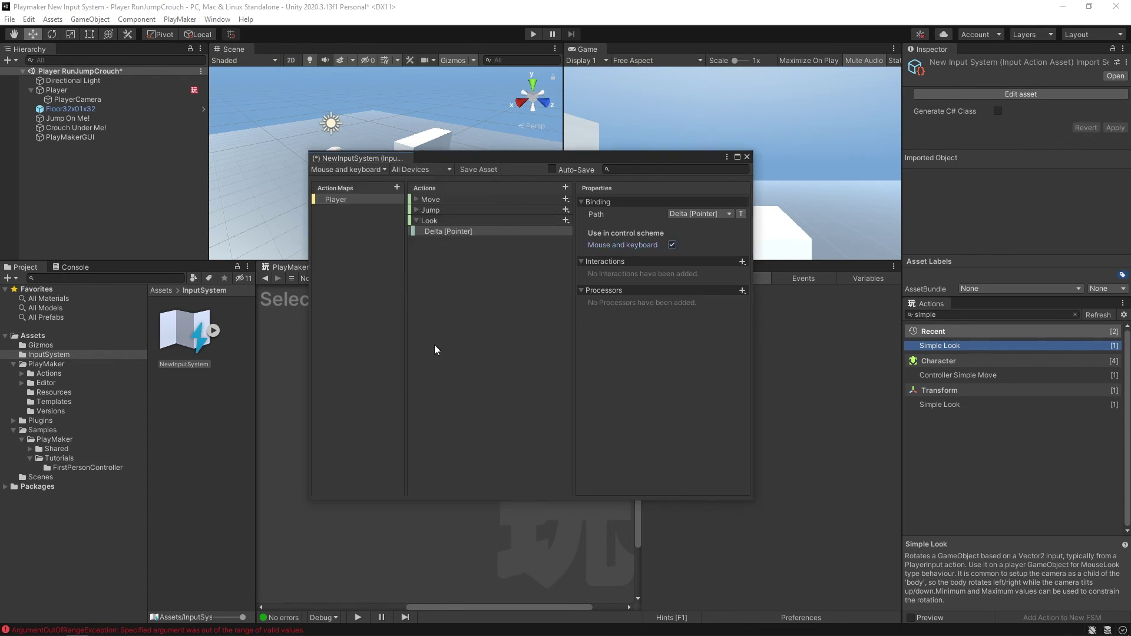
{"action": "left_click", "coordinate": [468, 169]}
{"action": "left_click", "coordinate": [746, 158]}
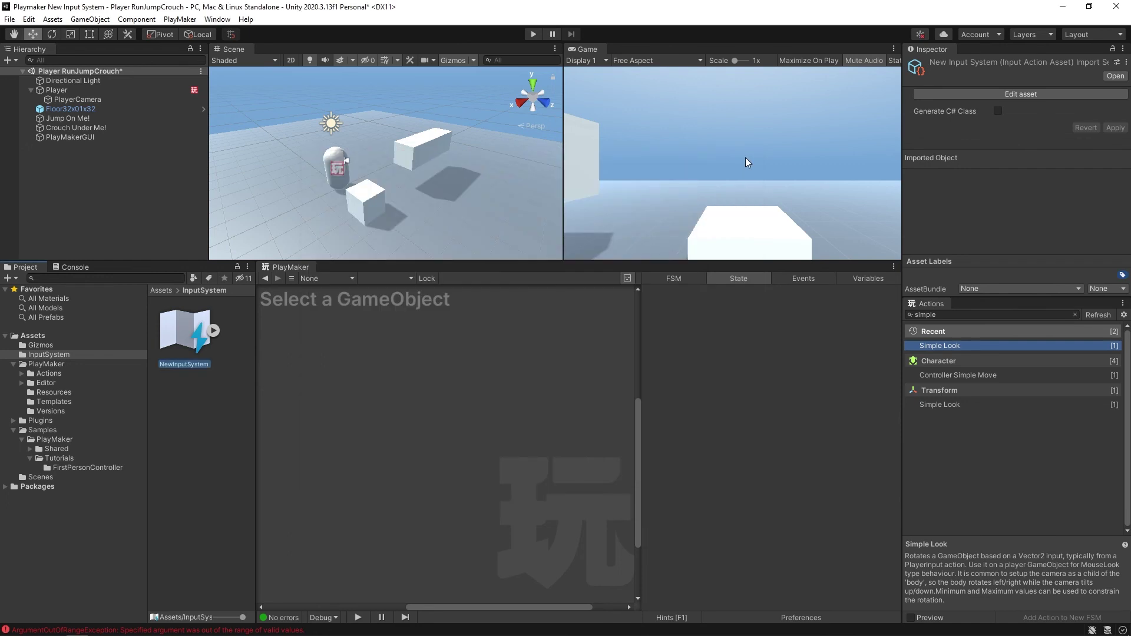
Assign Player/Look as the Input Action of Player Input Get Vector2 in the Player's PlayerLook FSM.
{"action": "left_click", "coordinate": [52, 91]}
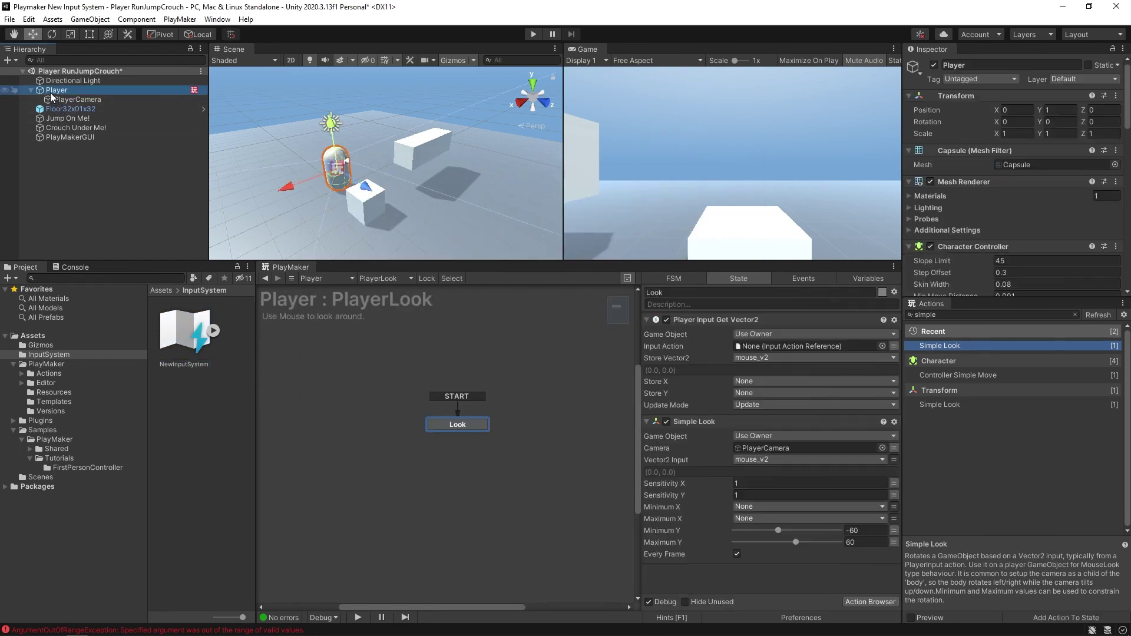
{"action": "left_click", "coordinate": [882, 346]}
{"action": "left_click", "coordinate": [931, 400]}
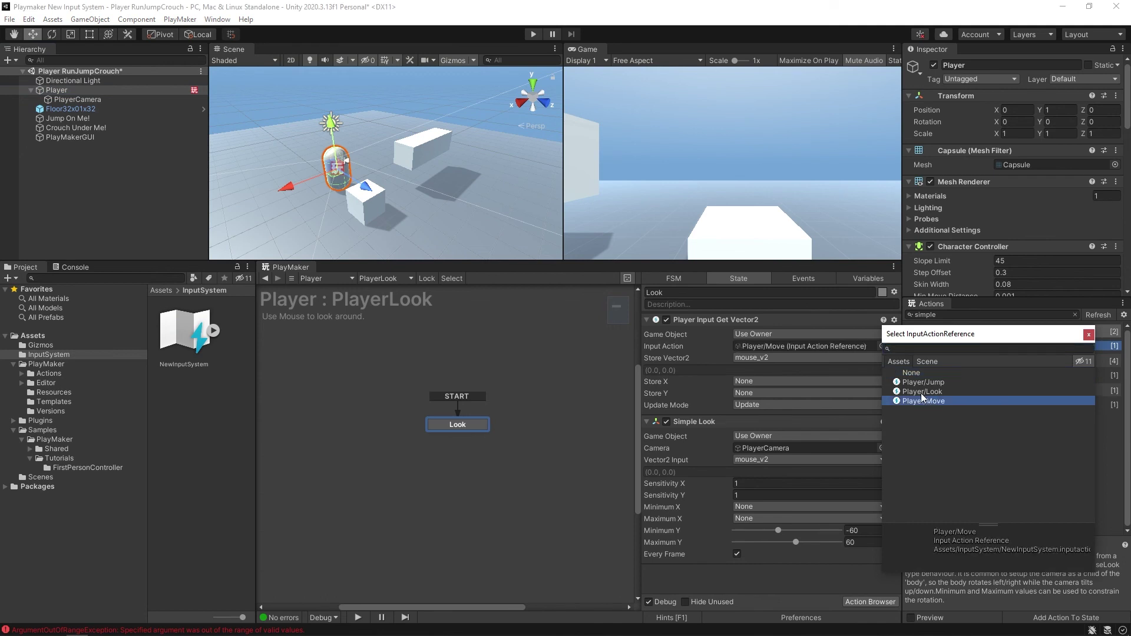
{"action": "left_click", "coordinate": [920, 392]}
{"action": "double_click", "coordinate": [907, 393]}
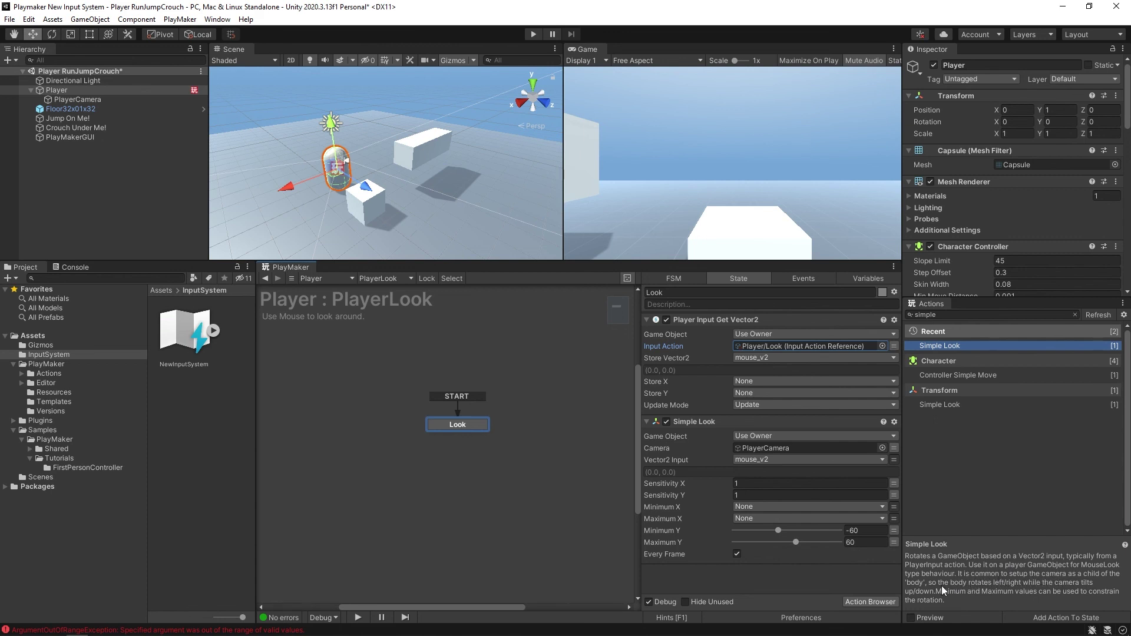
Review the Simple Look action's settings and play the scene to test looking around with the mouse.
{"action": "left_click", "coordinate": [690, 419]}
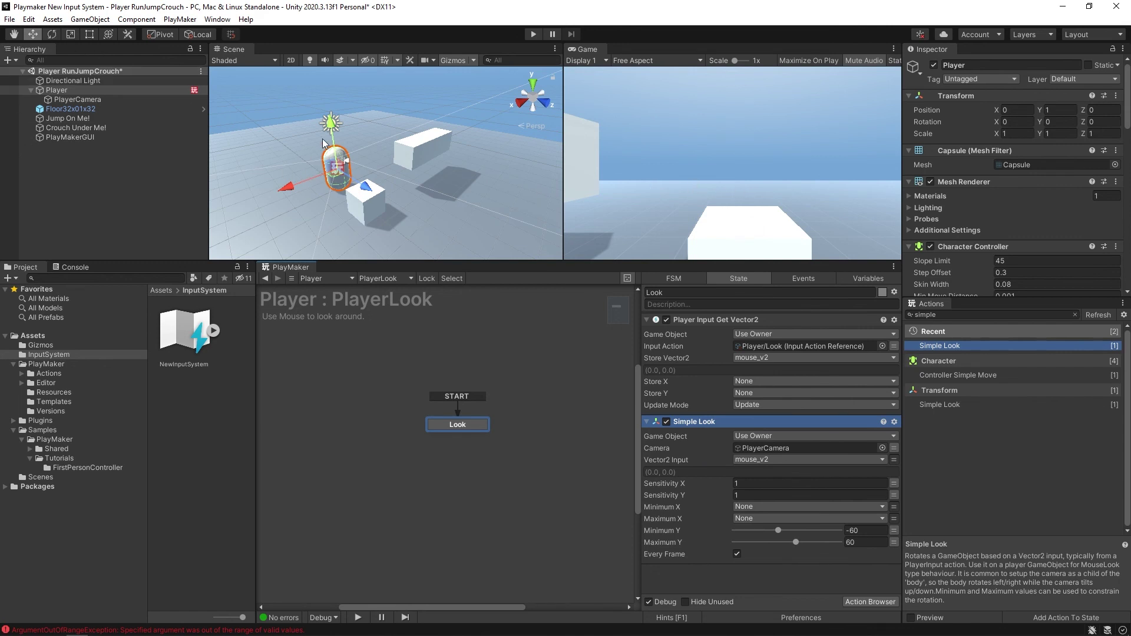
{"action": "left_click", "coordinate": [50, 91]}
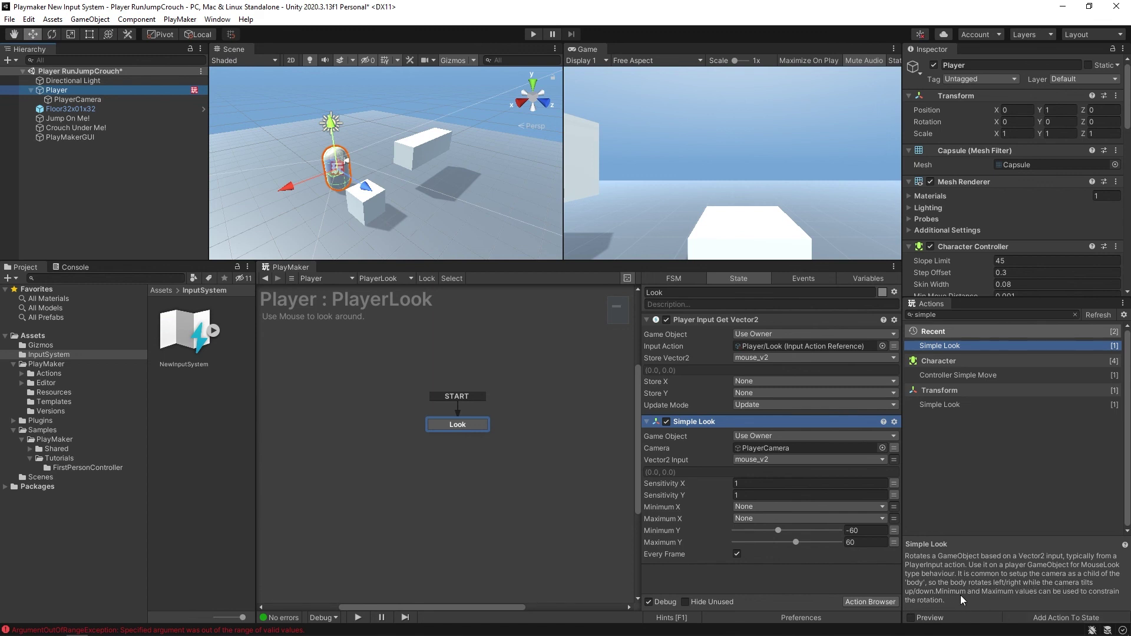
{"action": "left_click", "coordinate": [758, 449]}
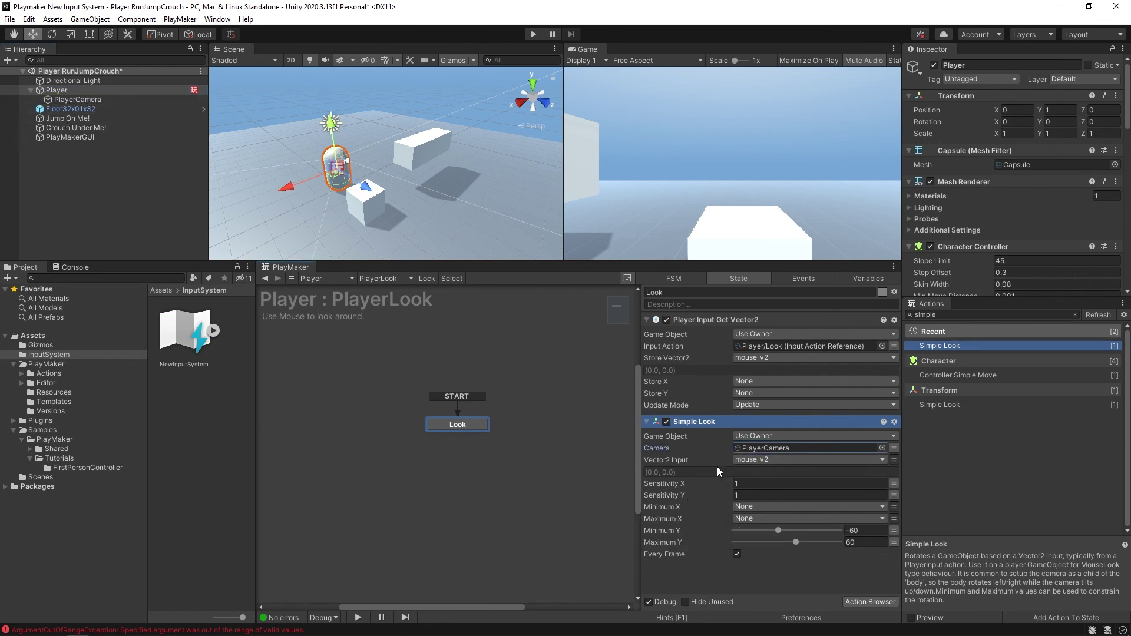
{"action": "left_click", "coordinate": [533, 34]}
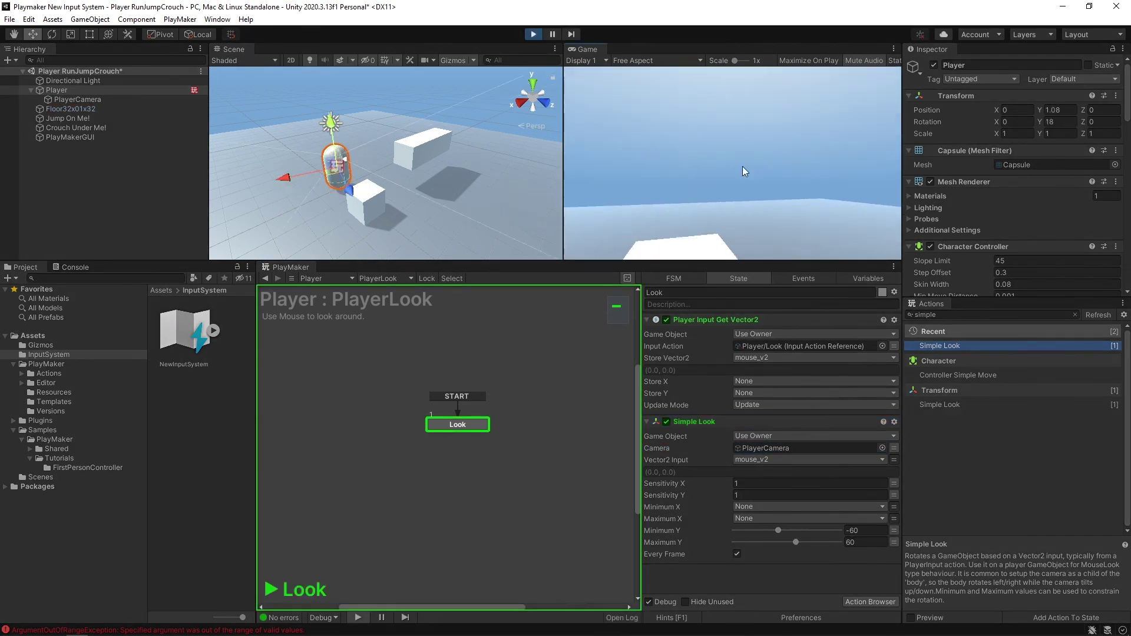